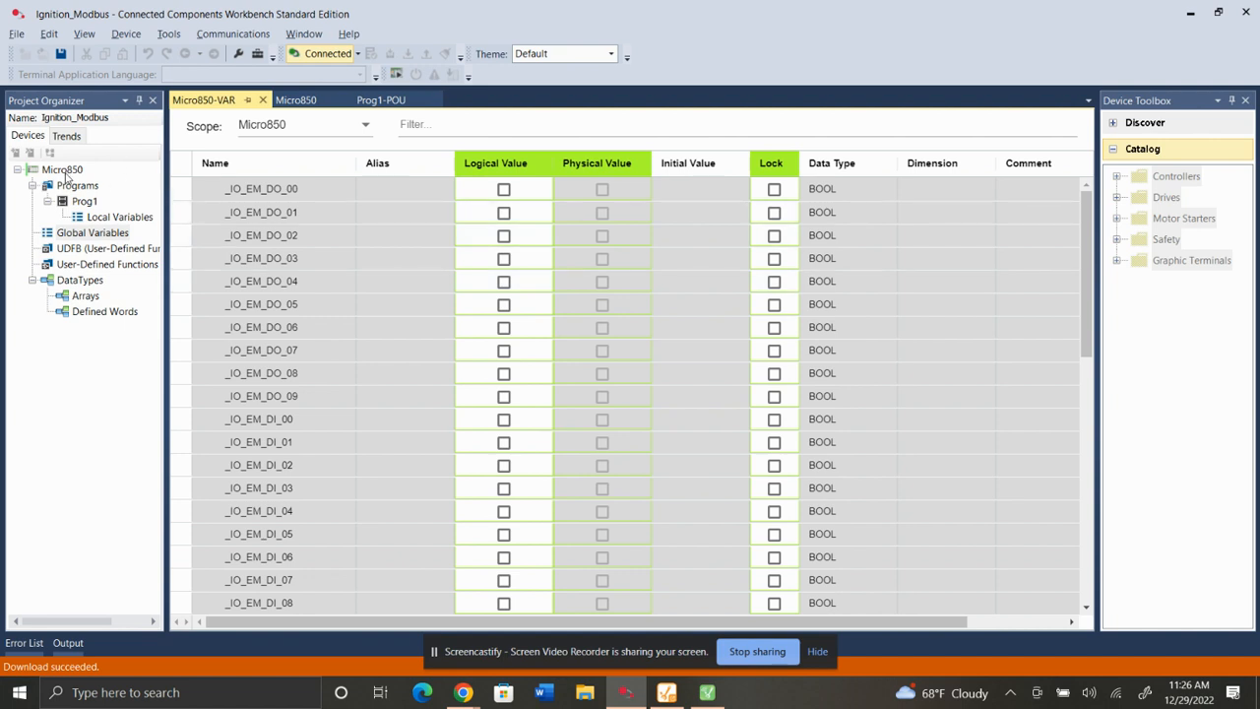
Open the Micro850 controller settings and disconnect from the controller.
{"action": "double_click", "coordinate": [65, 173]}
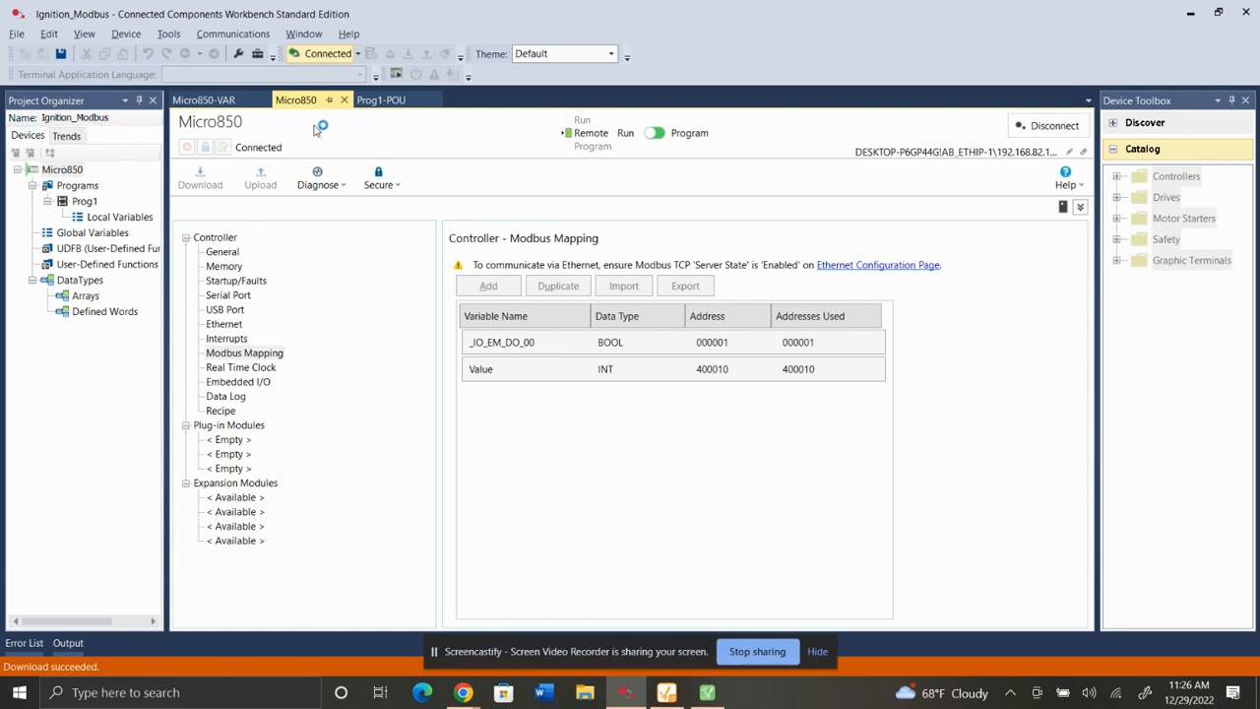
{"action": "left_click", "coordinate": [1049, 125]}
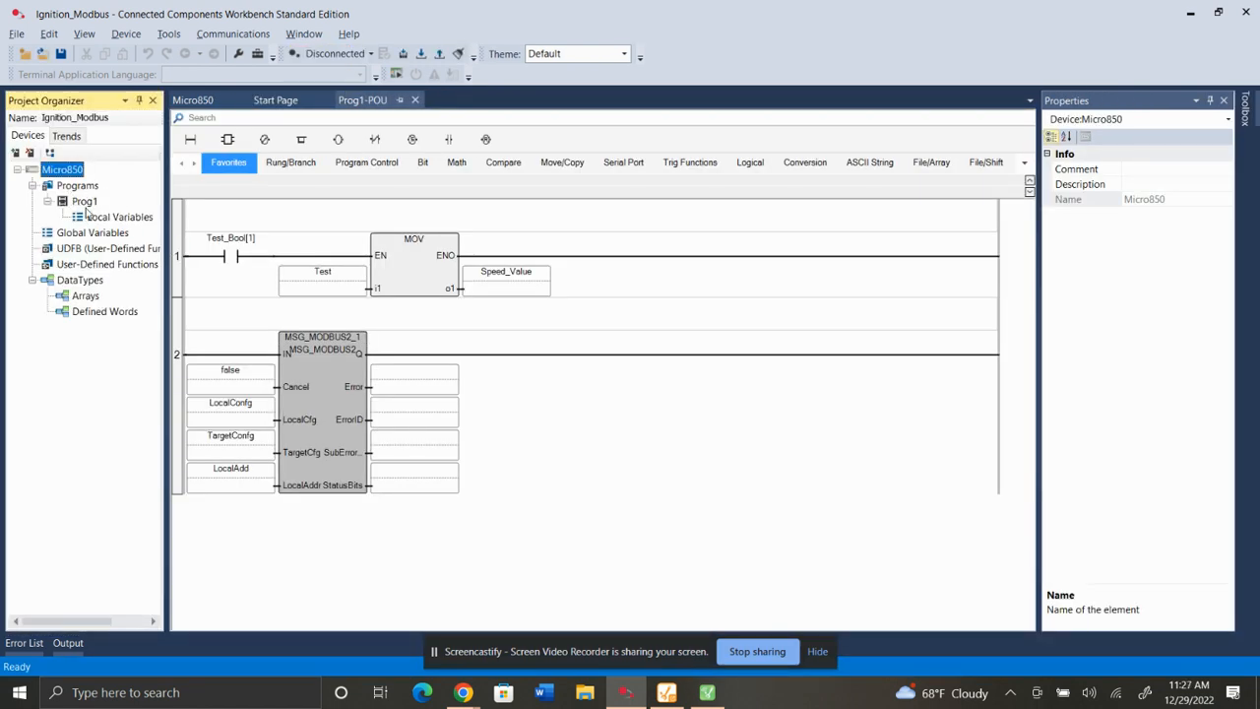
Collapse the Prog1 program node in the project organizer.
{"action": "mouse_move", "coordinate": [330, 352]}
{"action": "mouse_move", "coordinate": [345, 372]}
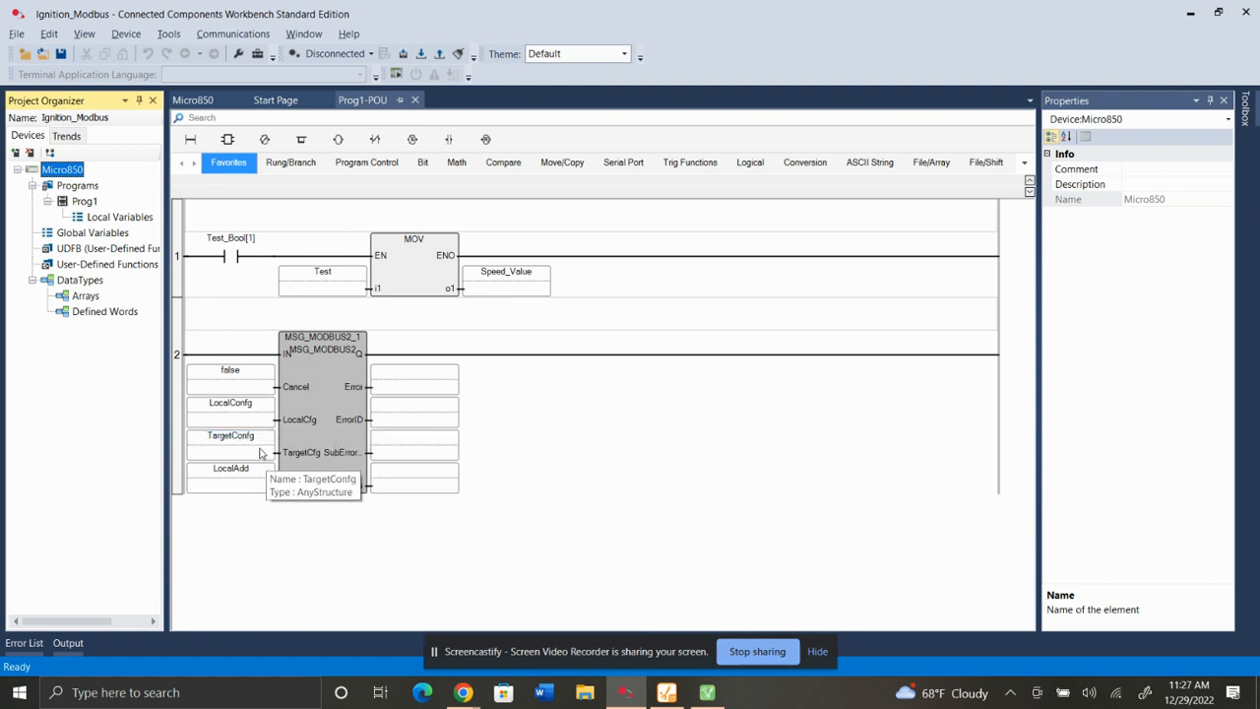
{"action": "mouse_move", "coordinate": [243, 344]}
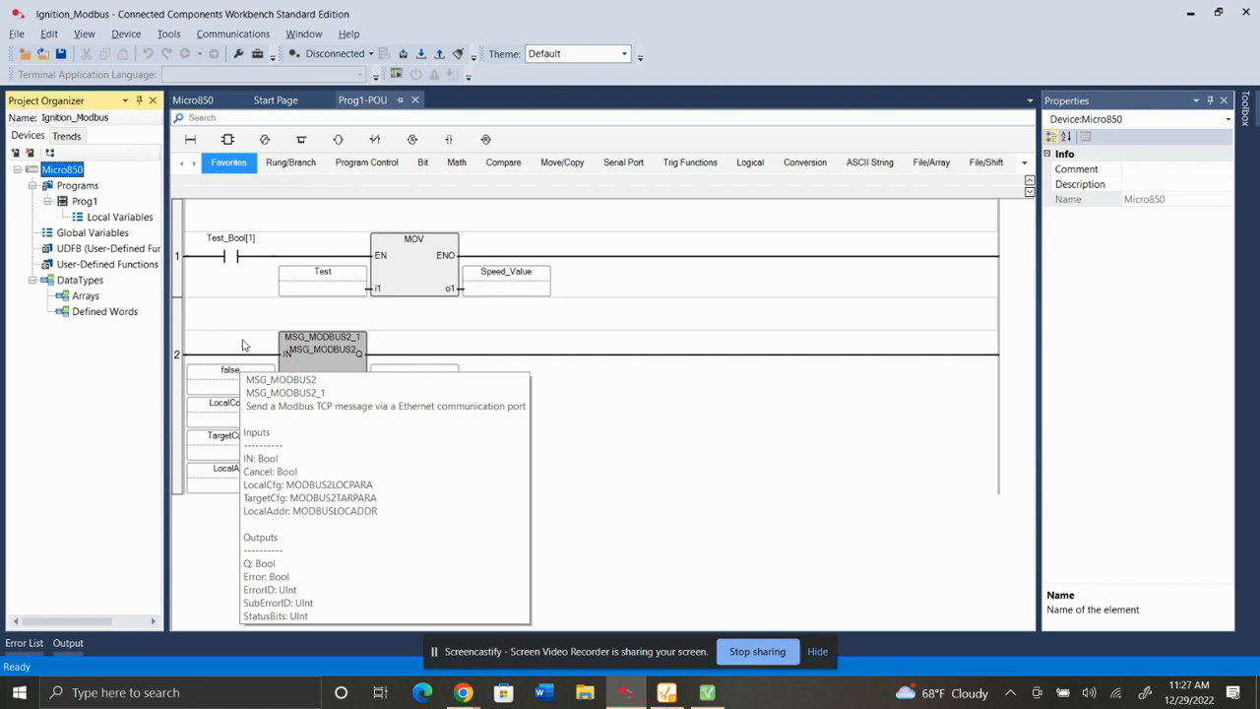
{"action": "left_click", "coordinate": [48, 201]}
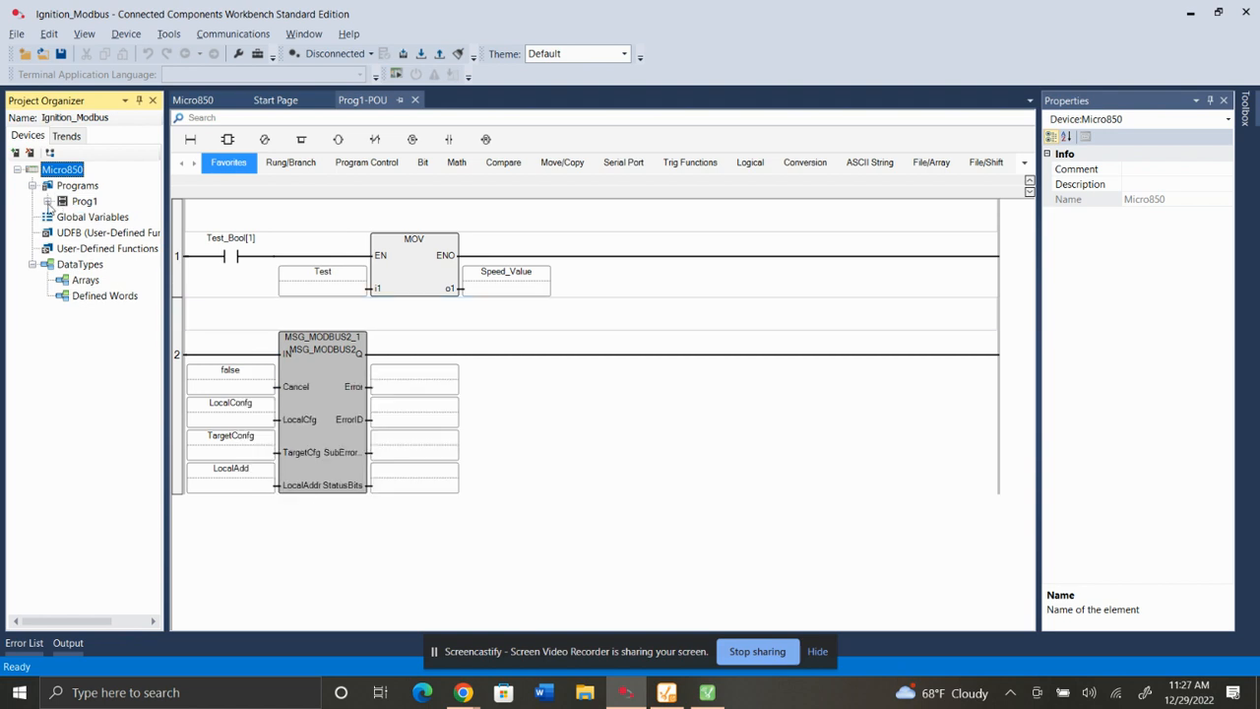
Open the controller's Ethernet settings and set the Modbus TCP server state to Disabled and back to Enabled.
{"action": "double_click", "coordinate": [57, 170]}
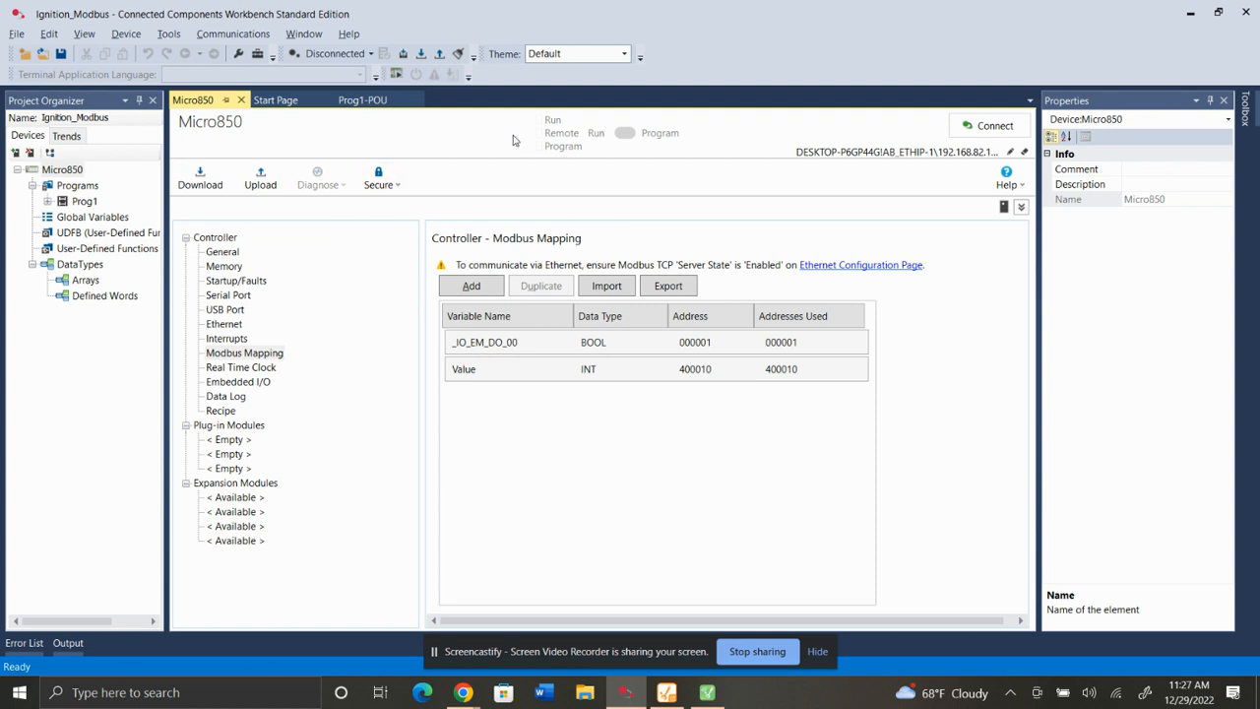
{"action": "double_click", "coordinate": [230, 240]}
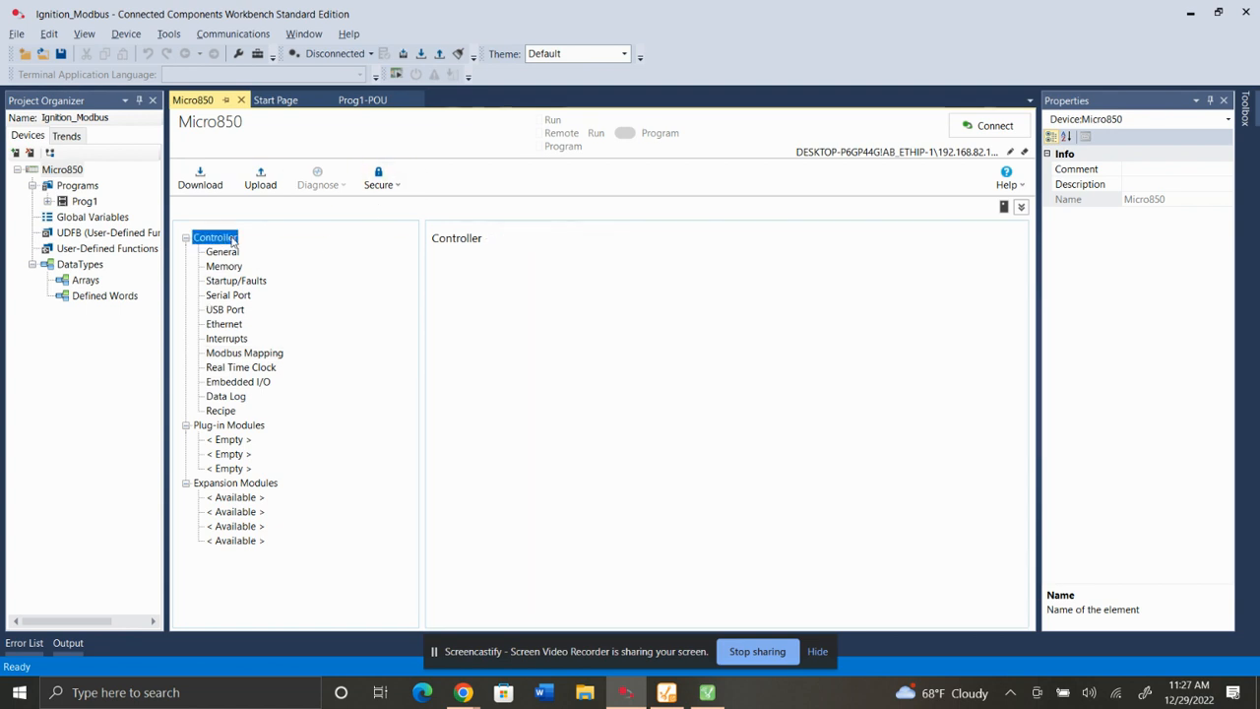
{"action": "left_click", "coordinate": [187, 238]}
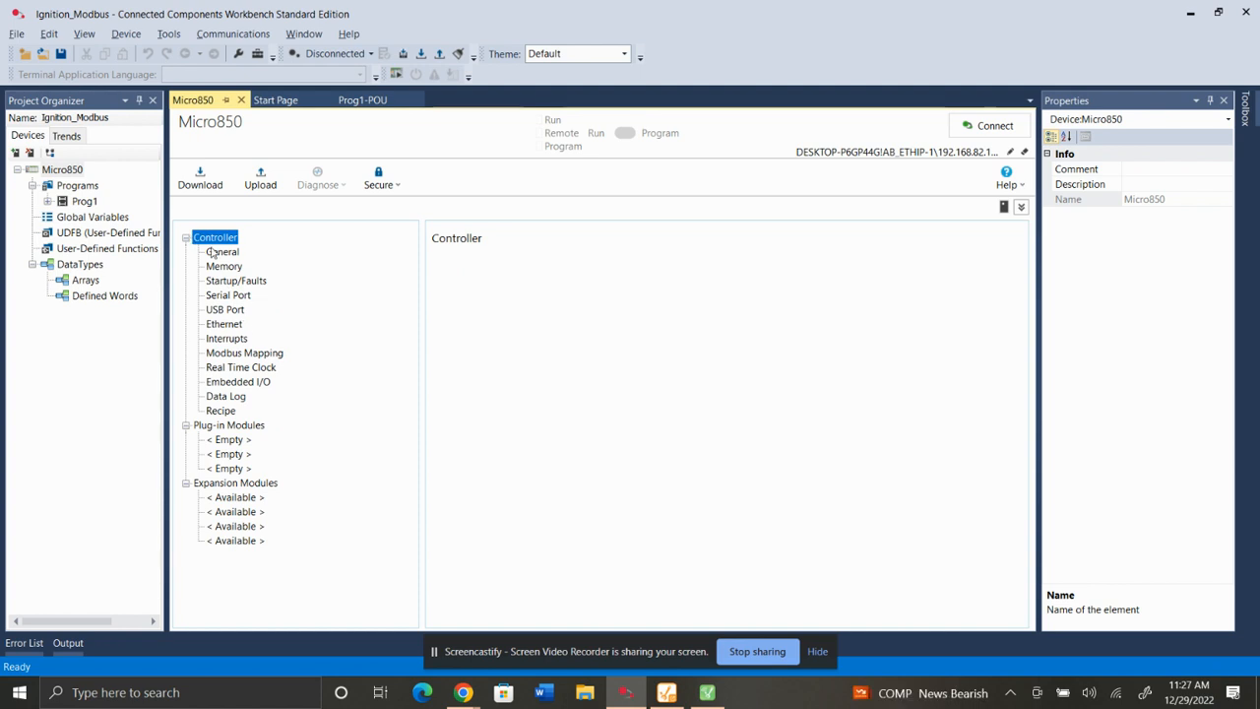
{"action": "left_click", "coordinate": [231, 327]}
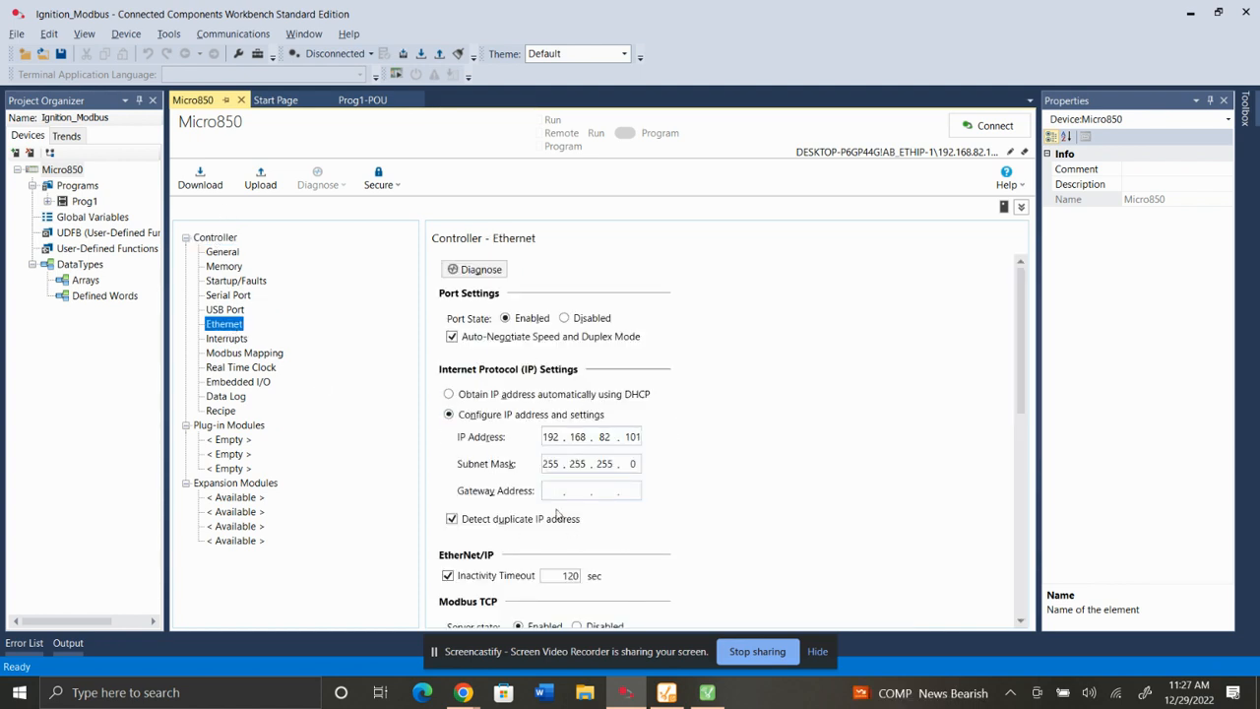
{"action": "scroll", "coordinate": [531, 392], "scroll_direction": "down", "scroll_amount": 1}
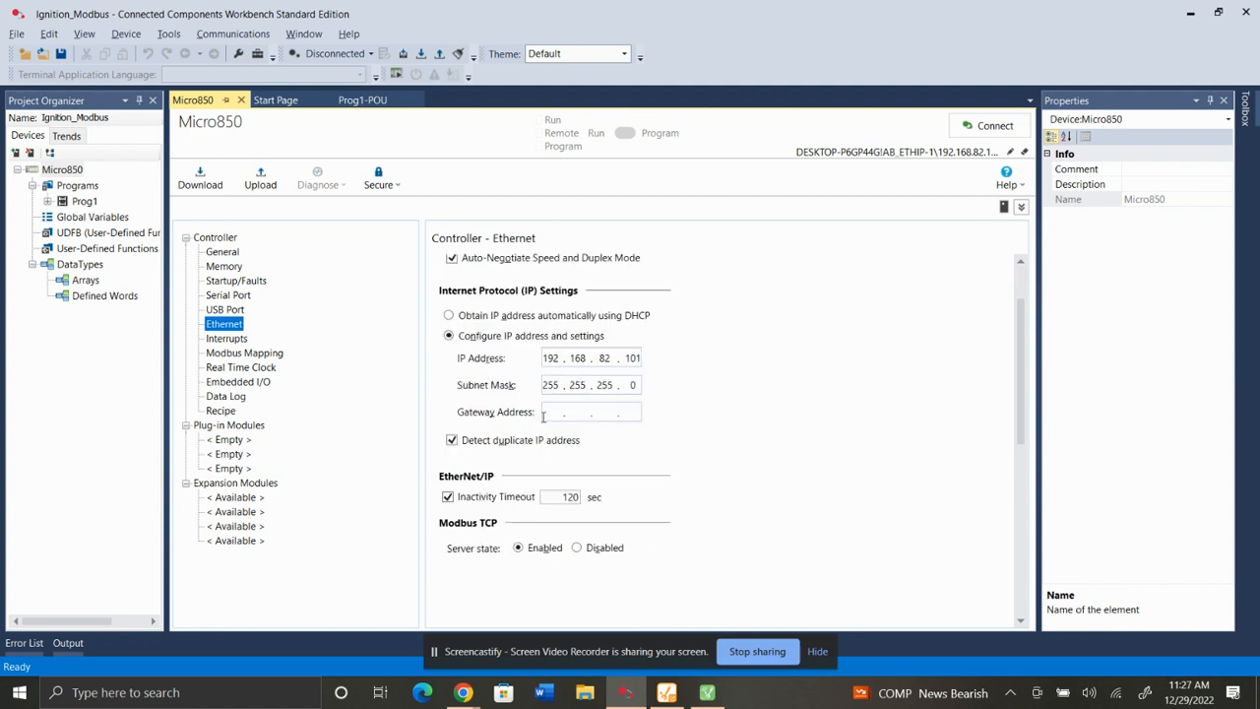
{"action": "left_click", "coordinate": [579, 548]}
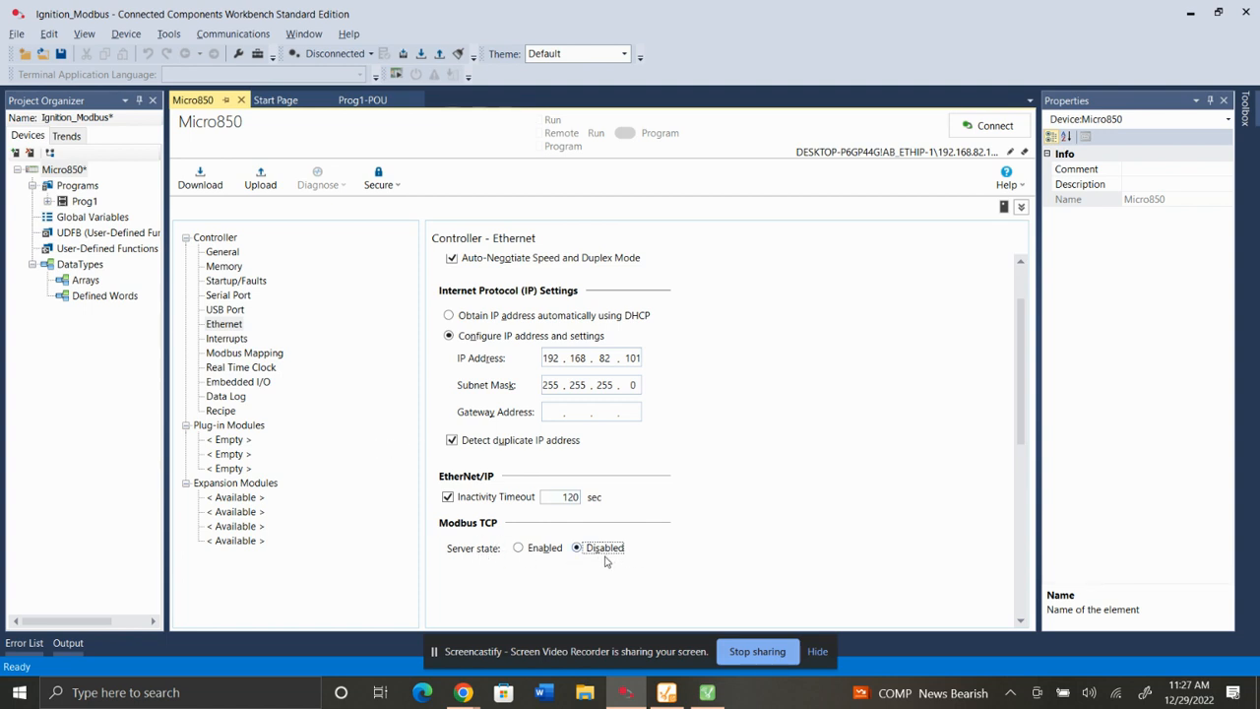
{"action": "left_click", "coordinate": [534, 557]}
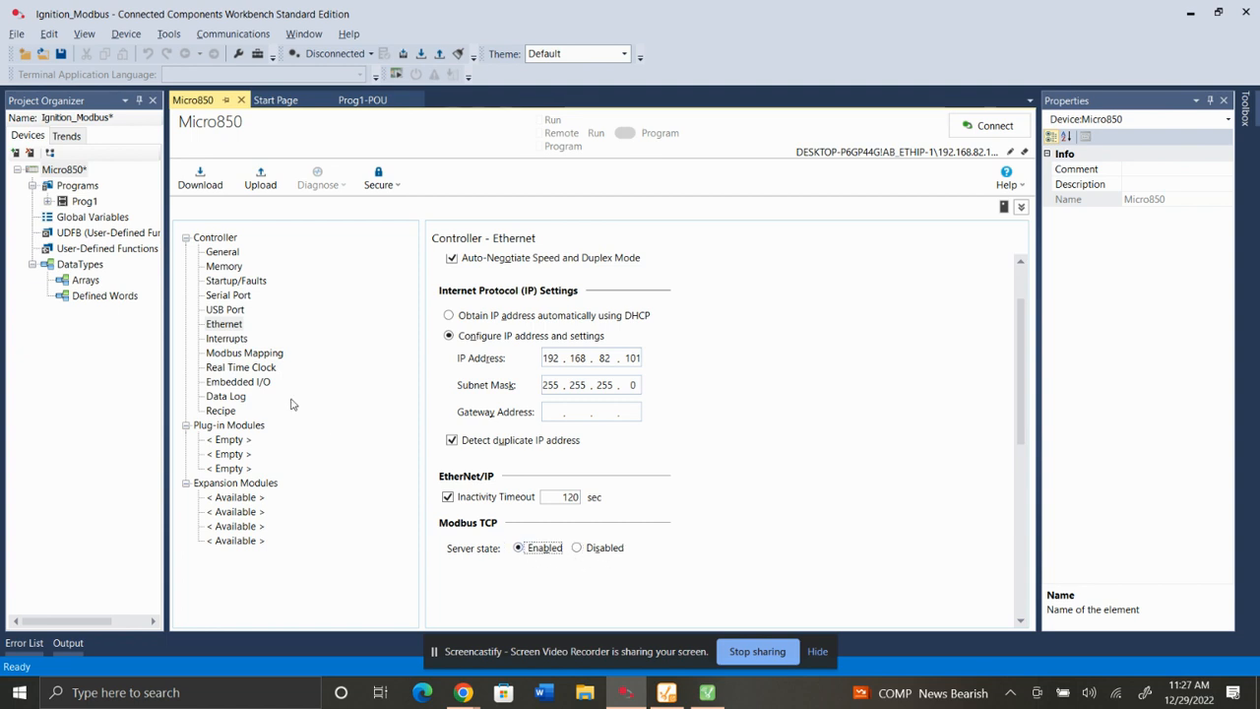
Open the Modbus Mapping page and remove both mapped variables.
{"action": "left_click", "coordinate": [239, 353]}
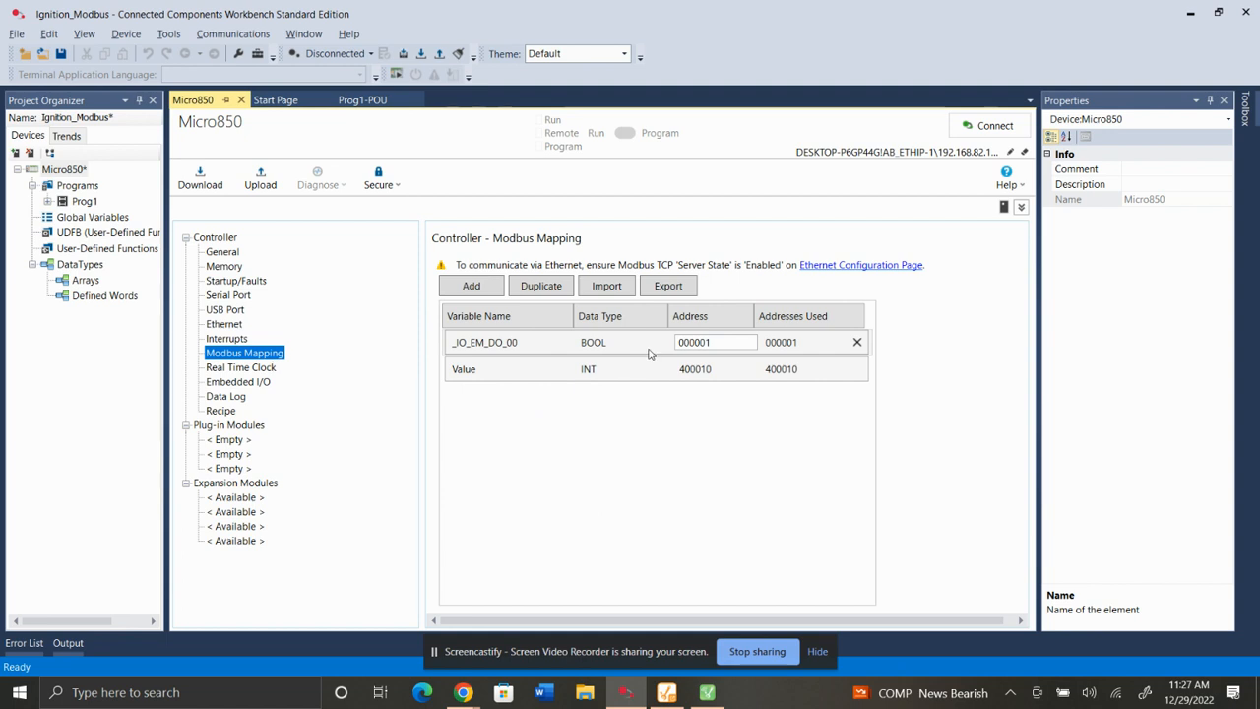
{"action": "left_click", "coordinate": [748, 366]}
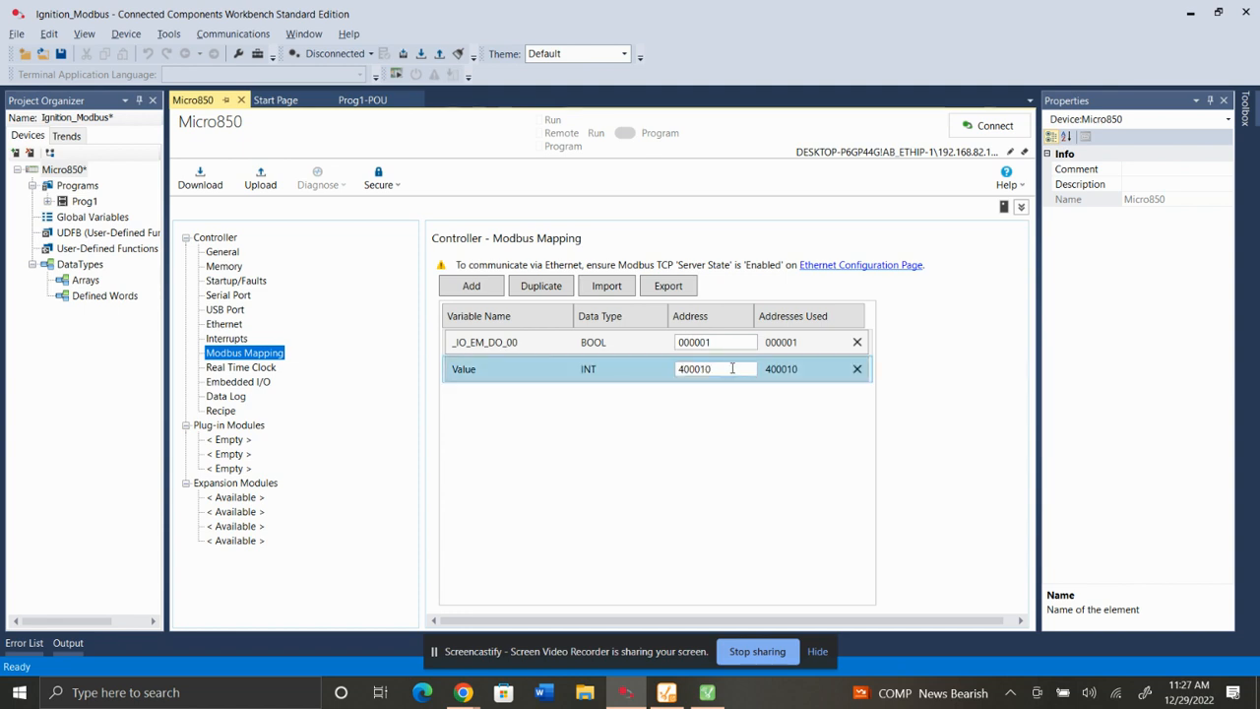
{"action": "left_click", "coordinate": [856, 370]}
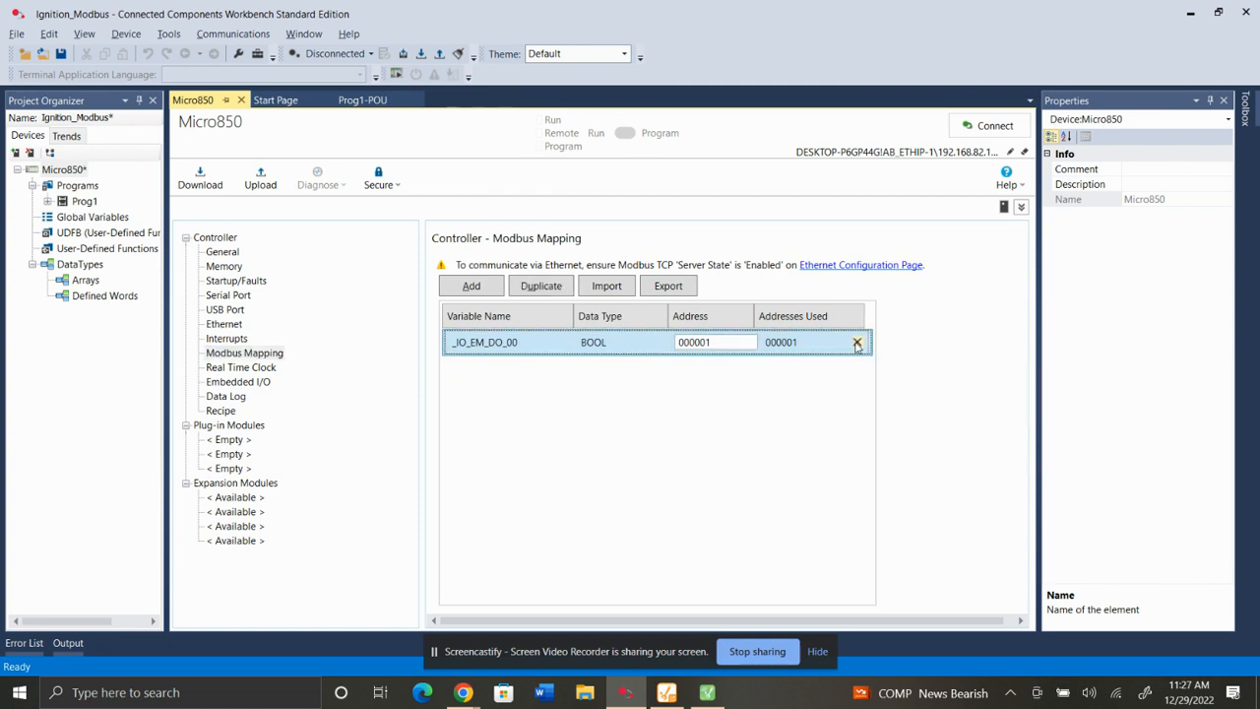
{"action": "left_click", "coordinate": [856, 342]}
Add _IO_EM_DO_00 back to the Modbus mapping from the variable selector.
{"action": "left_click", "coordinate": [470, 288]}
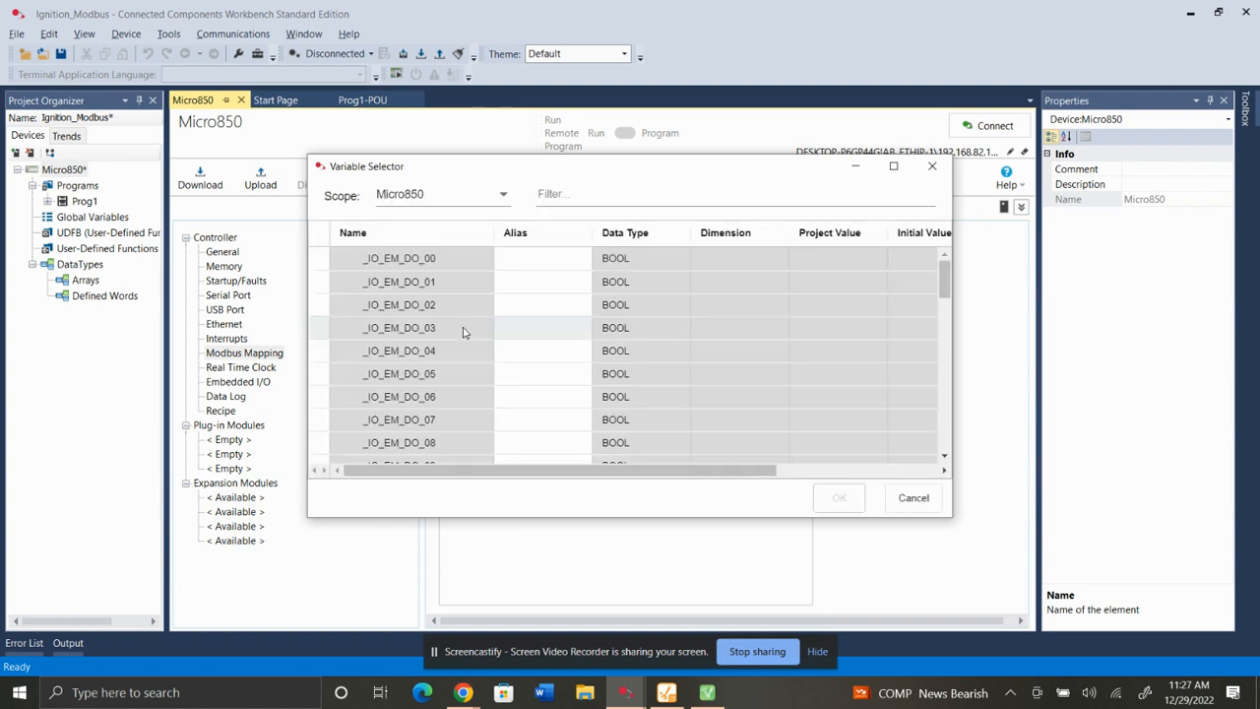
{"action": "left_click", "coordinate": [439, 268]}
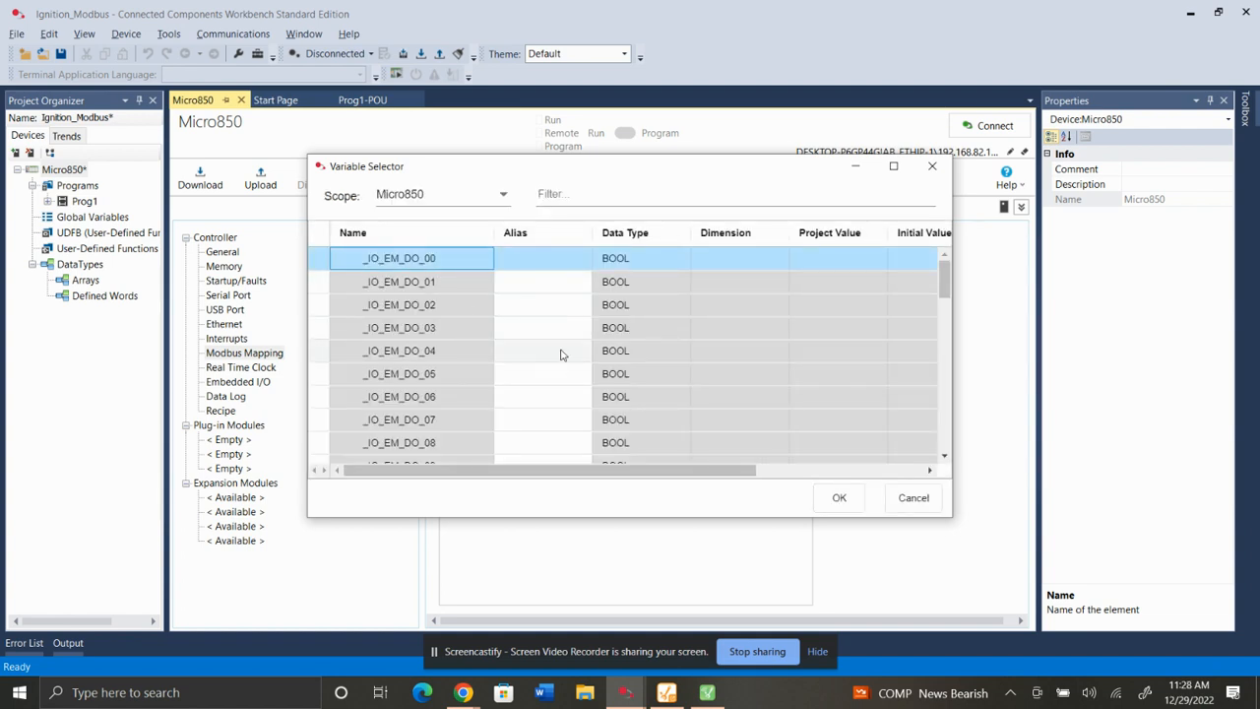
{"action": "left_click", "coordinate": [839, 497]}
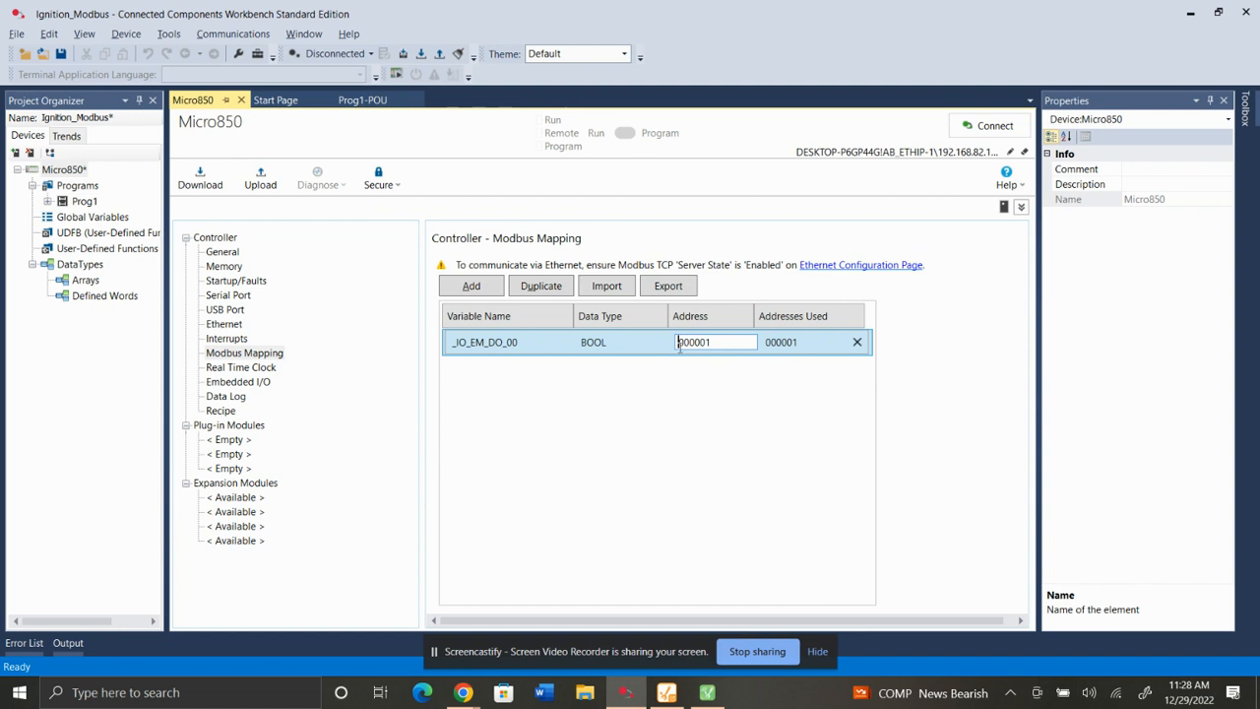
{"action": "left_click", "coordinate": [681, 398]}
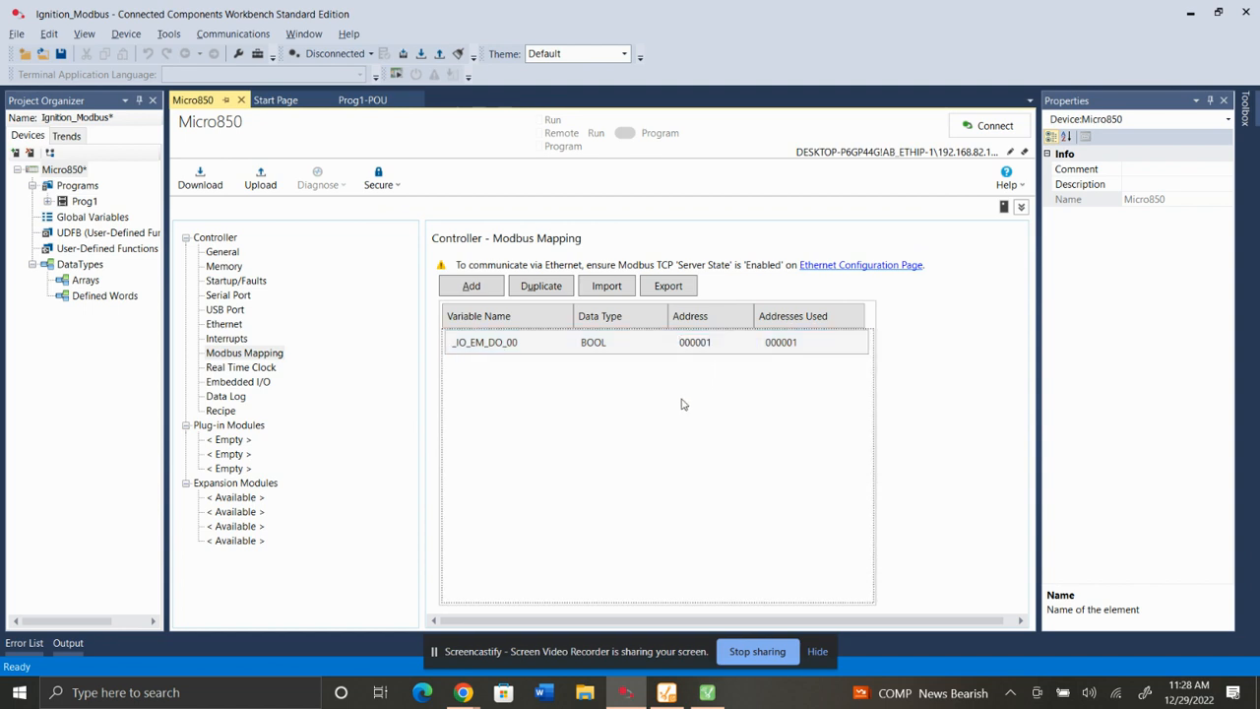
Add the Value variable to the Modbus mapping and set its address to 40010.
{"action": "left_click", "coordinate": [472, 286]}
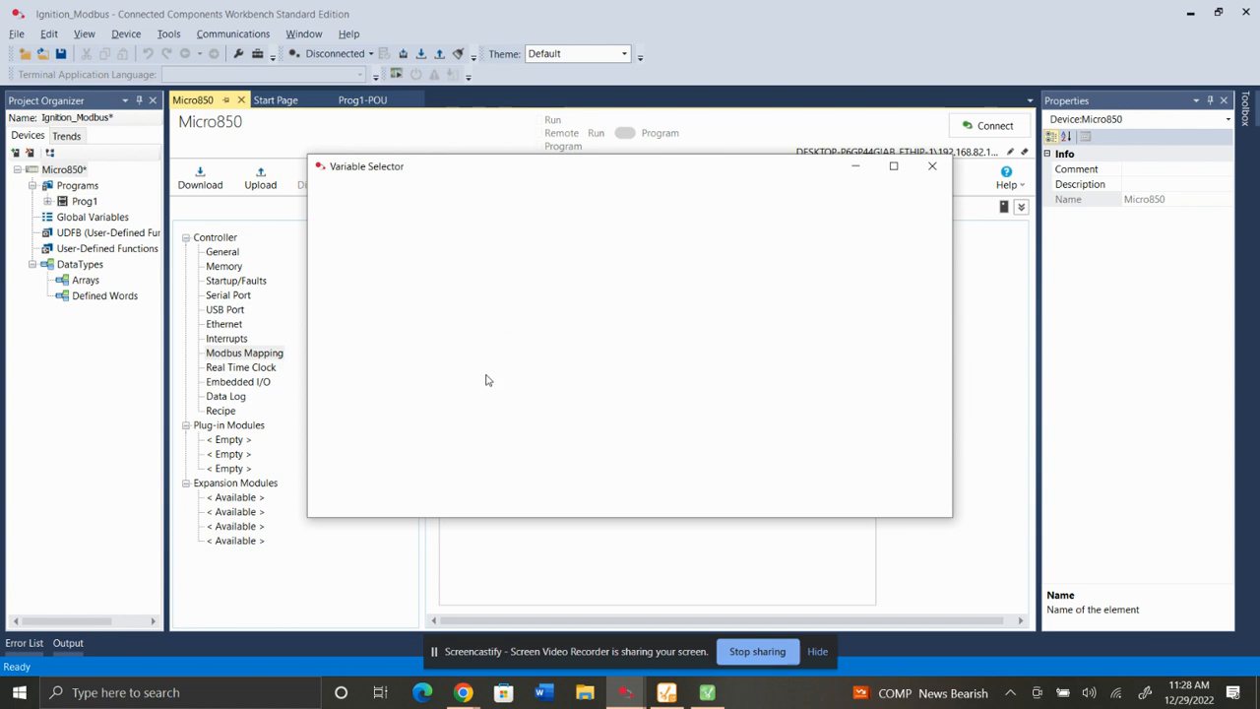
{"action": "scroll", "coordinate": [439, 393], "scroll_direction": "down", "scroll_amount": 15}
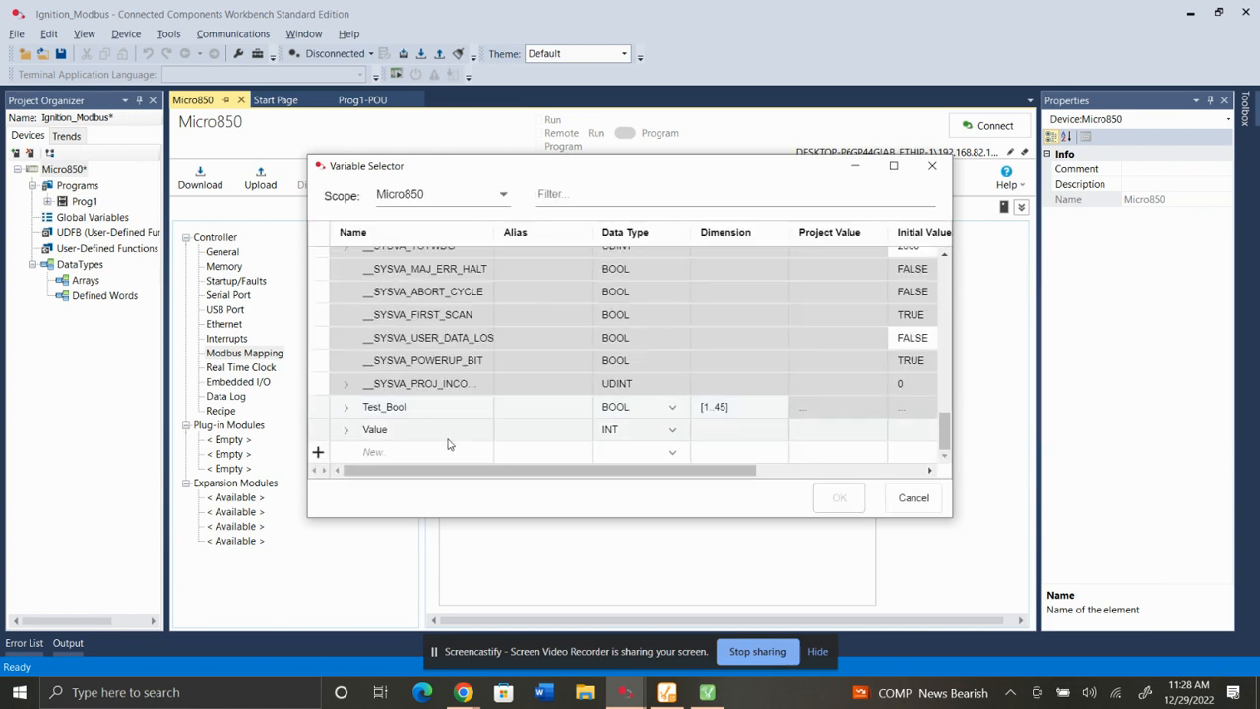
{"action": "left_click", "coordinate": [448, 431]}
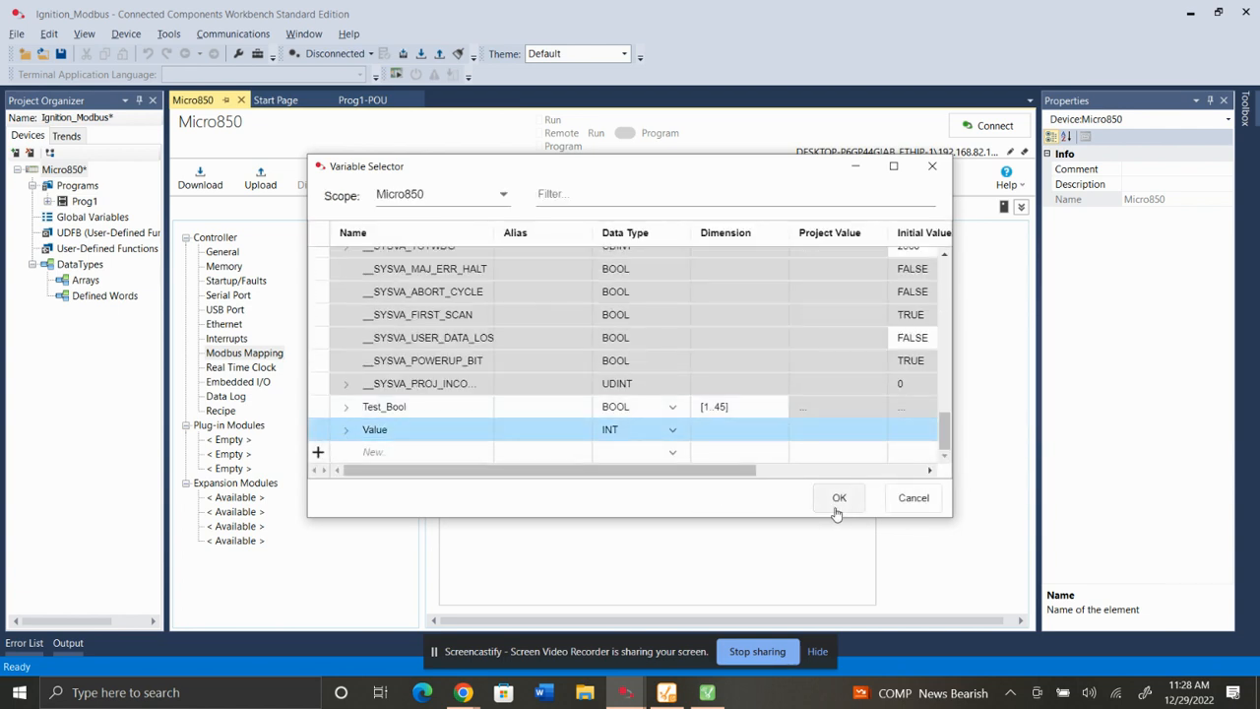
{"action": "left_click", "coordinate": [838, 497]}
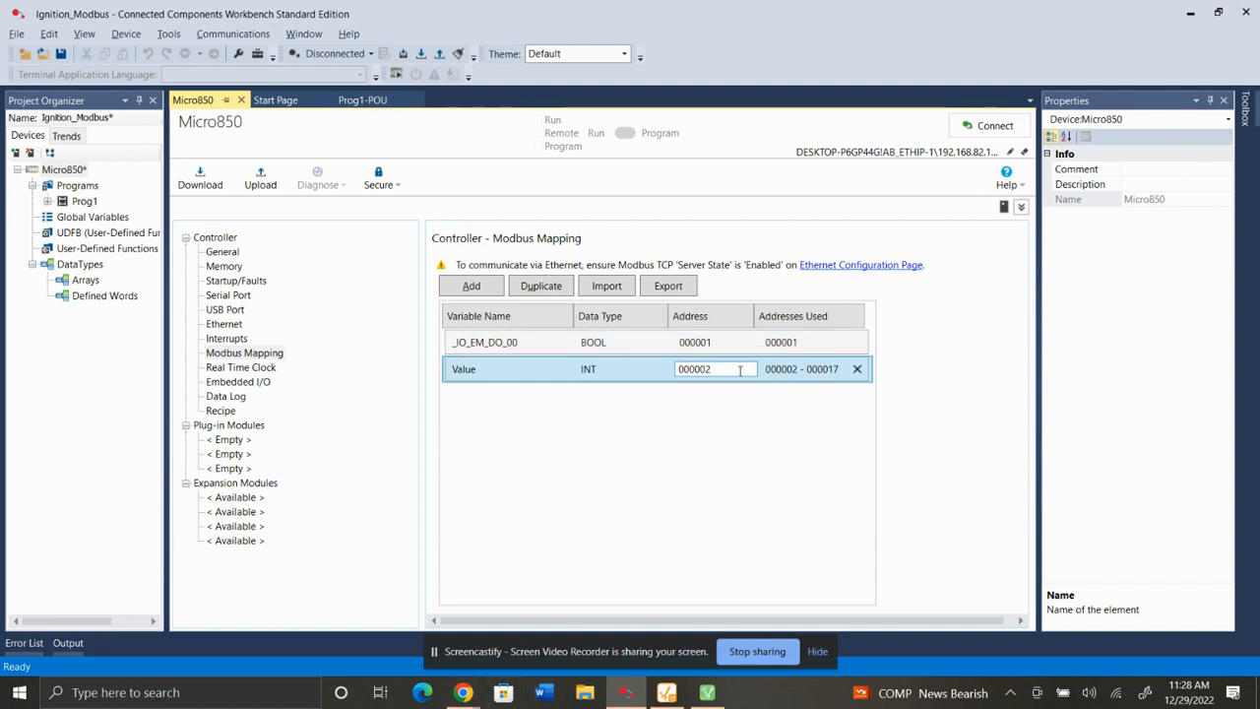
{"action": "left_click_drag", "start_coordinate": [739, 368], "coordinate": [569, 402]}
{"action": "type", "text": "40010"}
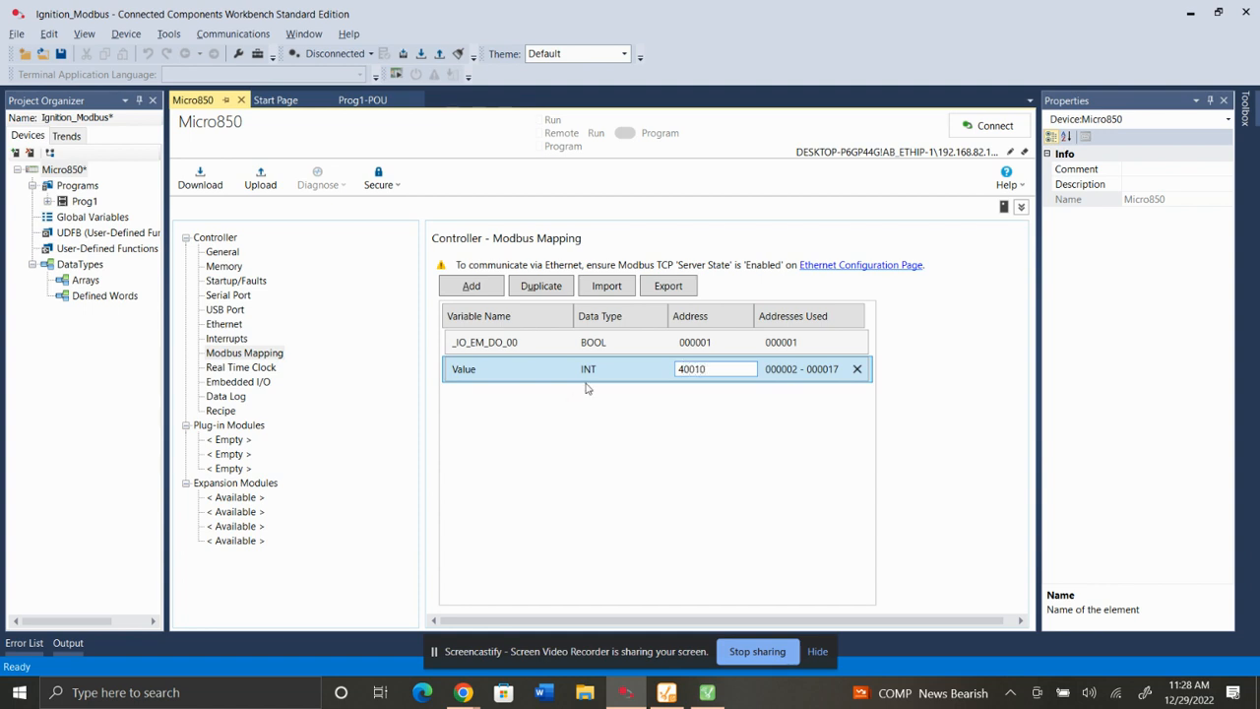
{"action": "left_click", "coordinate": [604, 492]}
Connect to the controller and upload its project with logical values, overwriting the current project.
{"action": "mouse_move", "coordinate": [472, 693]}
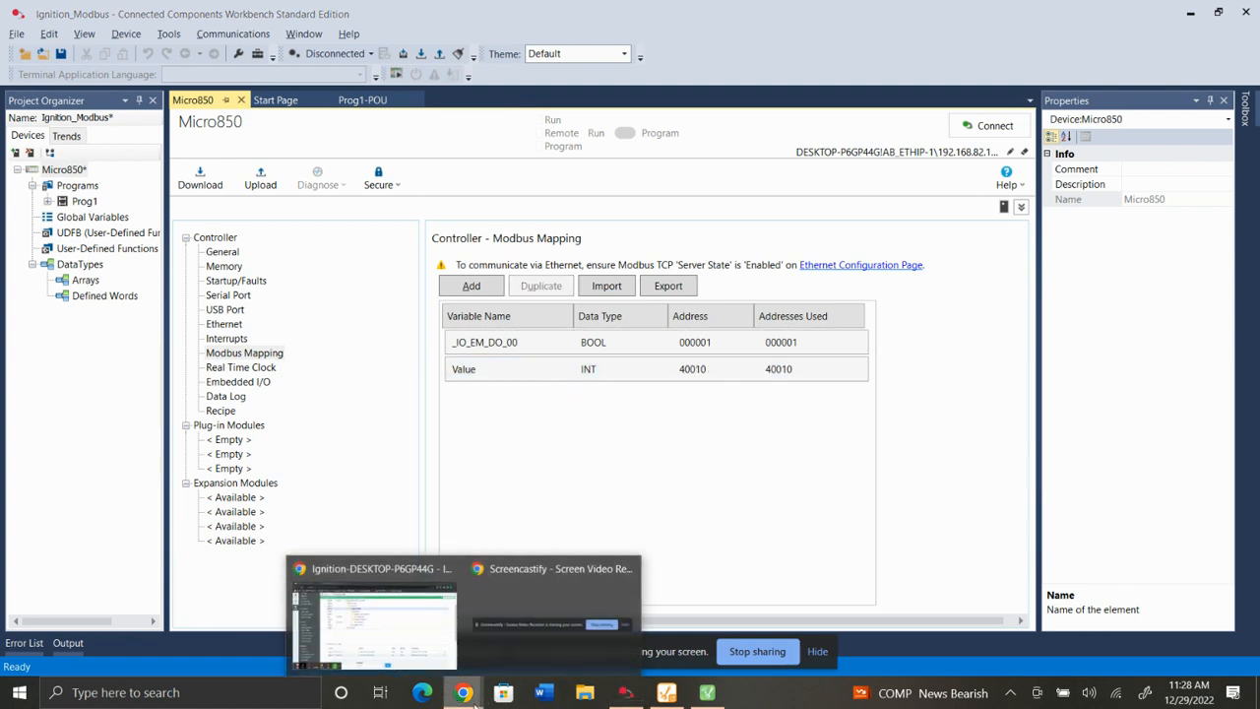
{"action": "left_click", "coordinate": [989, 126]}
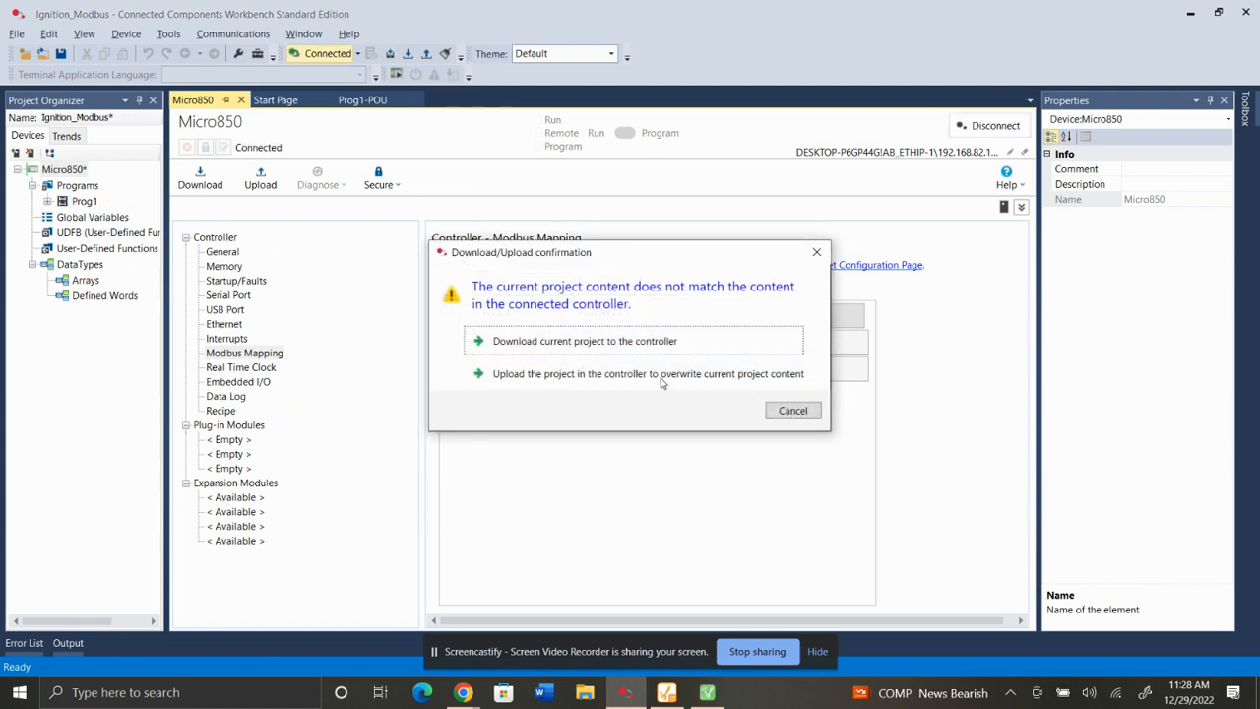
{"action": "left_click", "coordinate": [650, 374]}
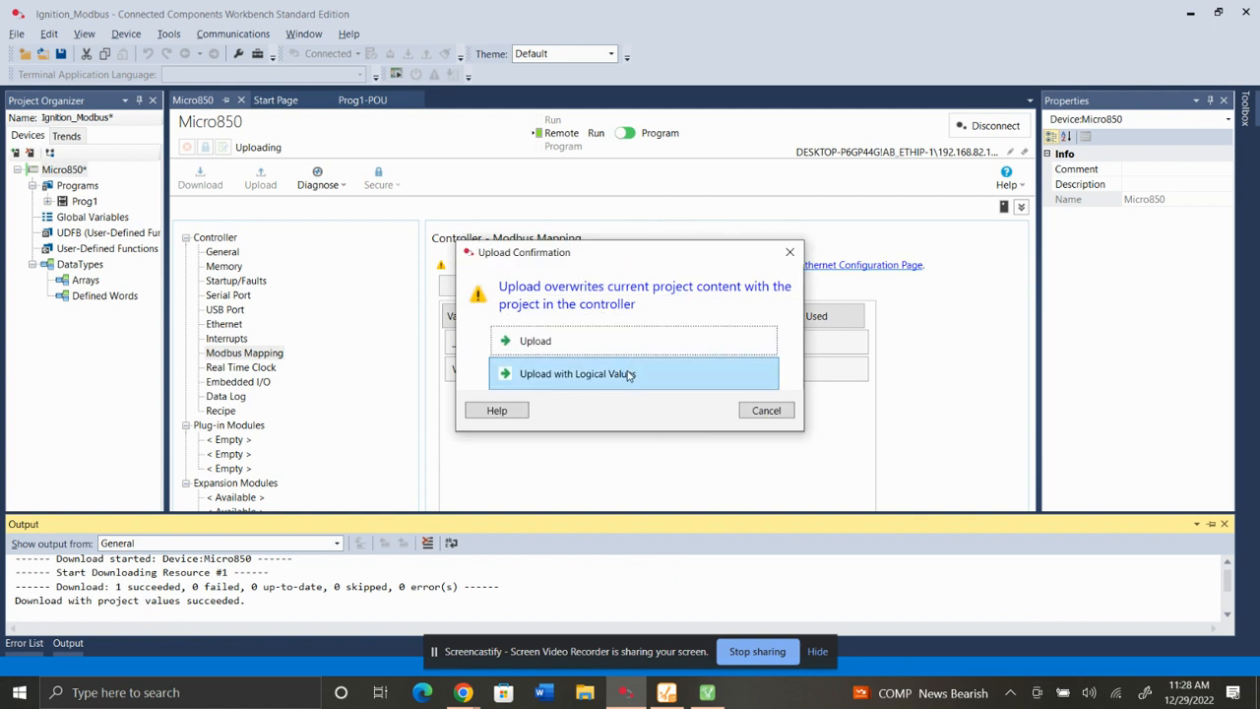
{"action": "left_click", "coordinate": [627, 374]}
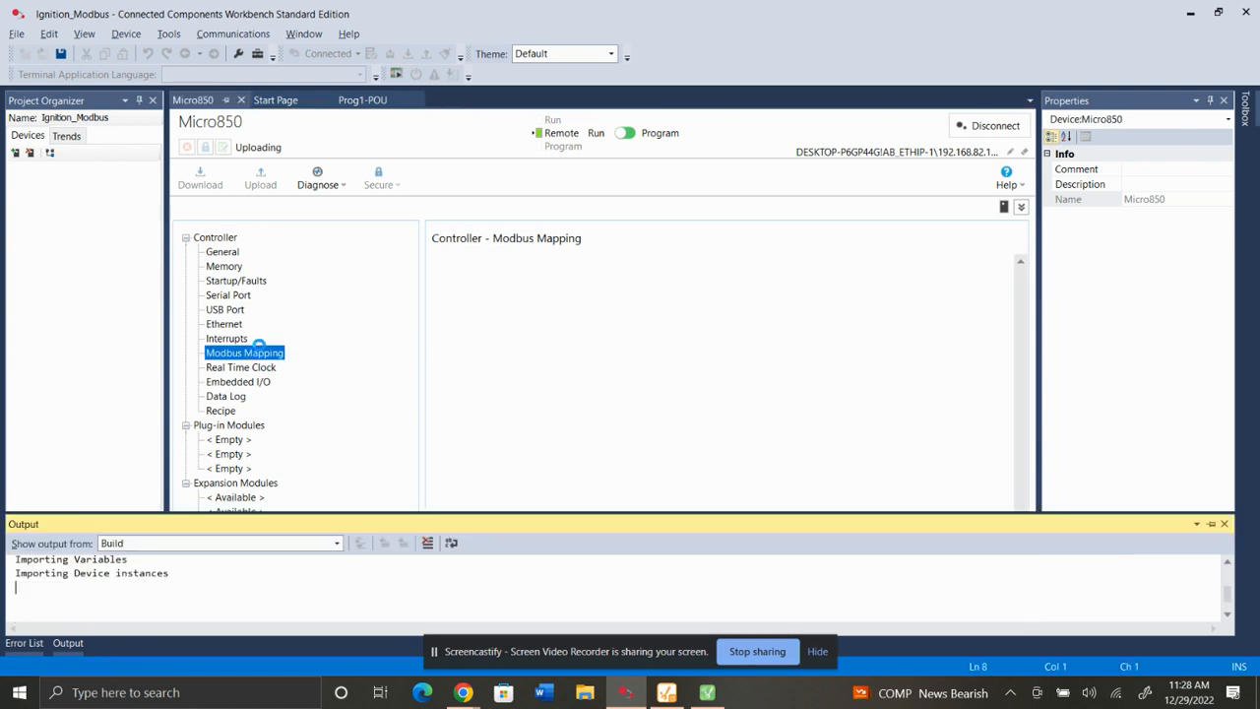
Review the Modbus Mapping page after the upload.
{"action": "left_click", "coordinate": [258, 350]}
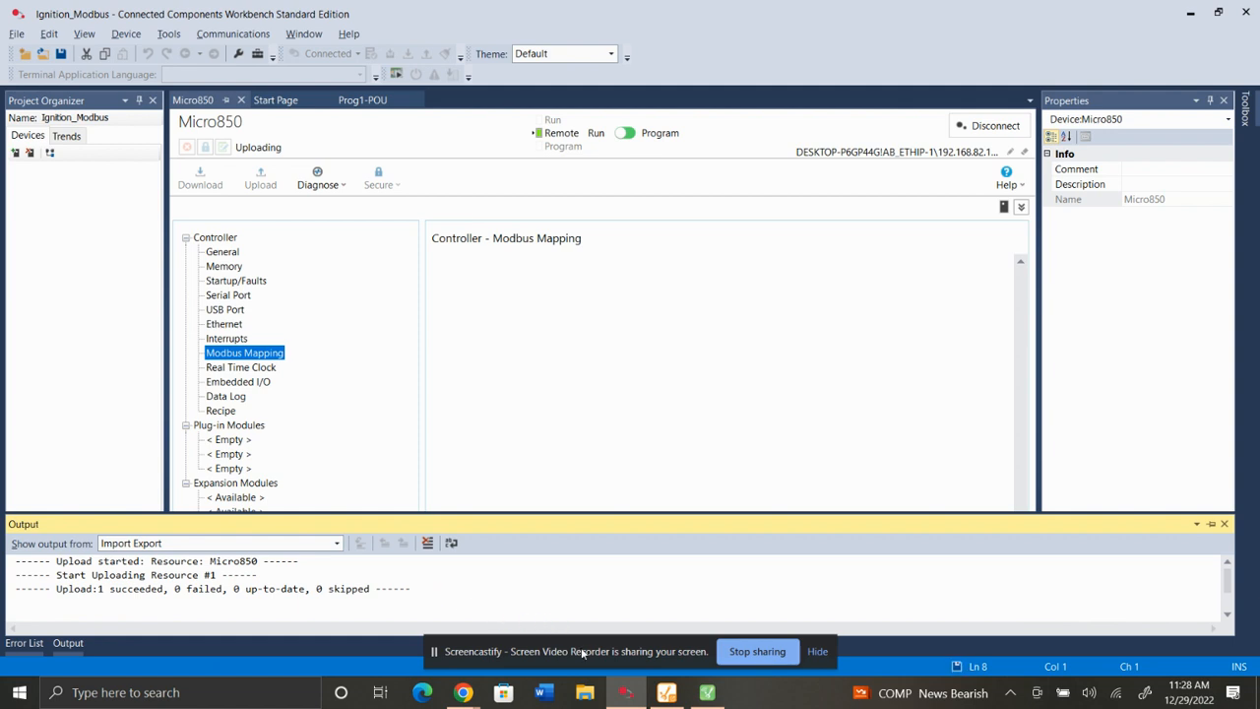
{"action": "mouse_move", "coordinate": [468, 696]}
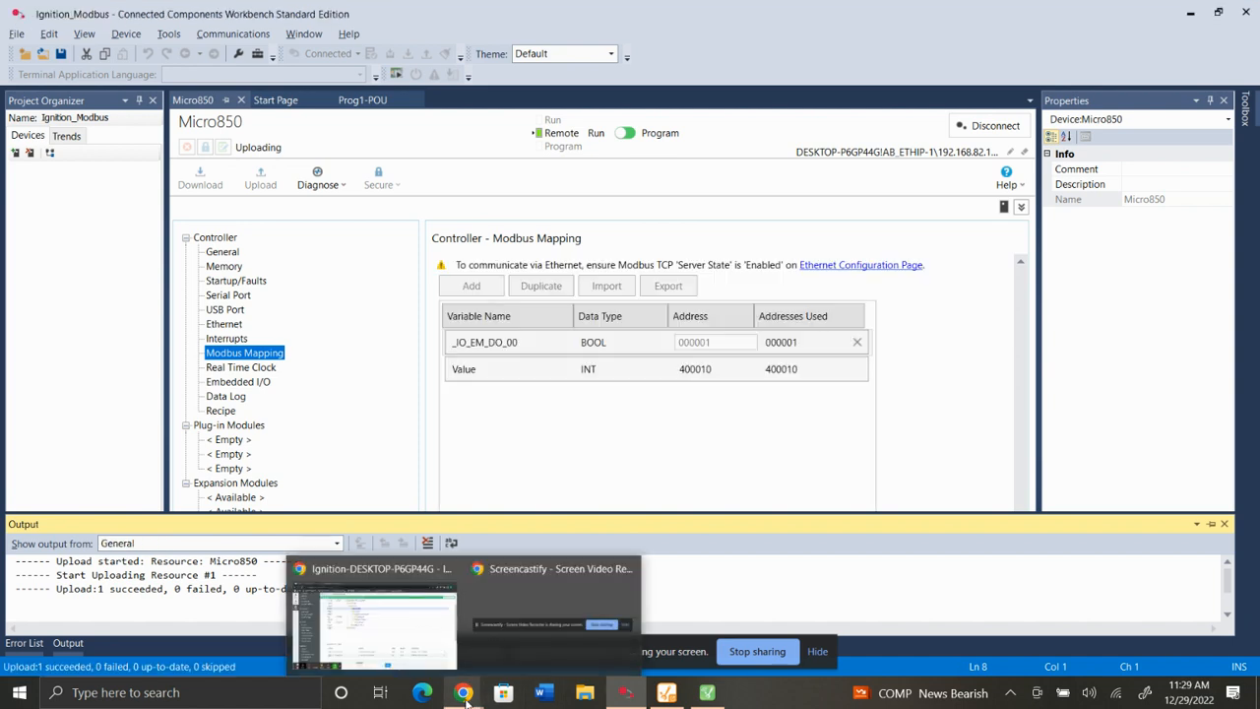
{"action": "left_click", "coordinate": [696, 380]}
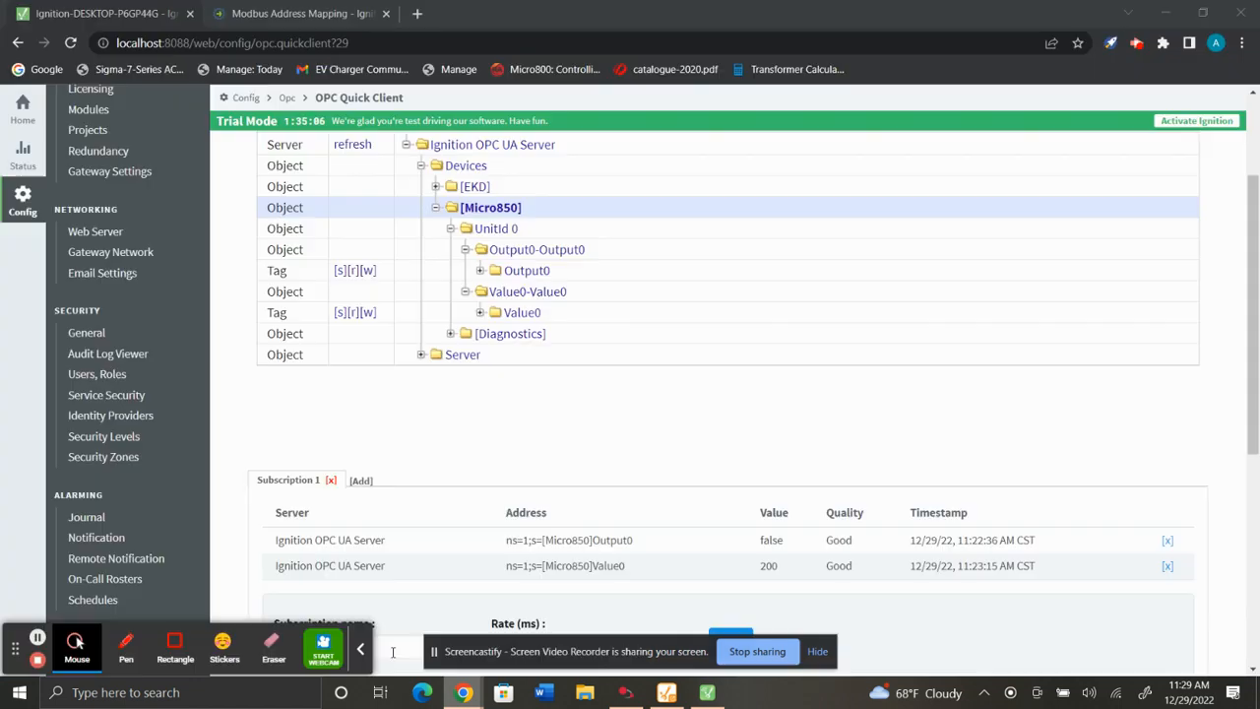
Switch to the Ignition gateway in the browser and open the OPC UA Device Connections page.
{"action": "left_click", "coordinate": [463, 692]}
{"action": "scroll", "coordinate": [113, 267], "scroll_direction": "up", "scroll_amount": 2}
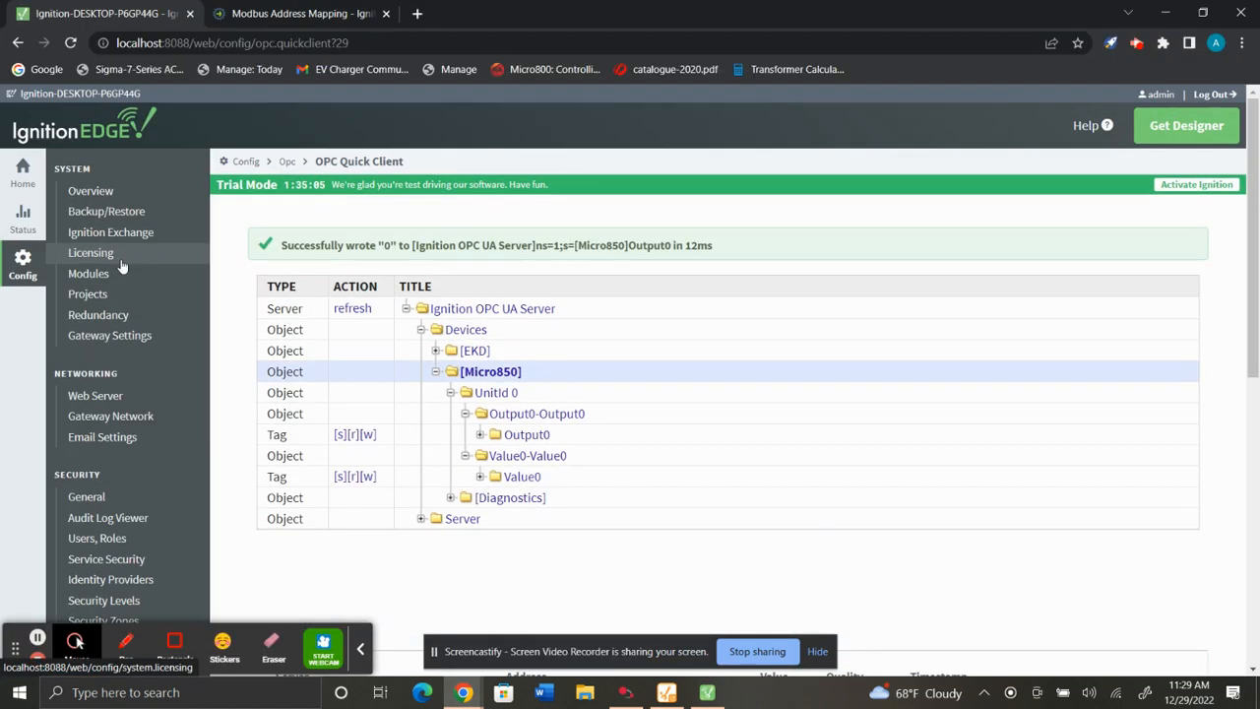
{"action": "scroll", "coordinate": [120, 443], "scroll_direction": "down", "scroll_amount": 5}
{"action": "scroll", "coordinate": [118, 436], "scroll_direction": "down", "scroll_amount": 2}
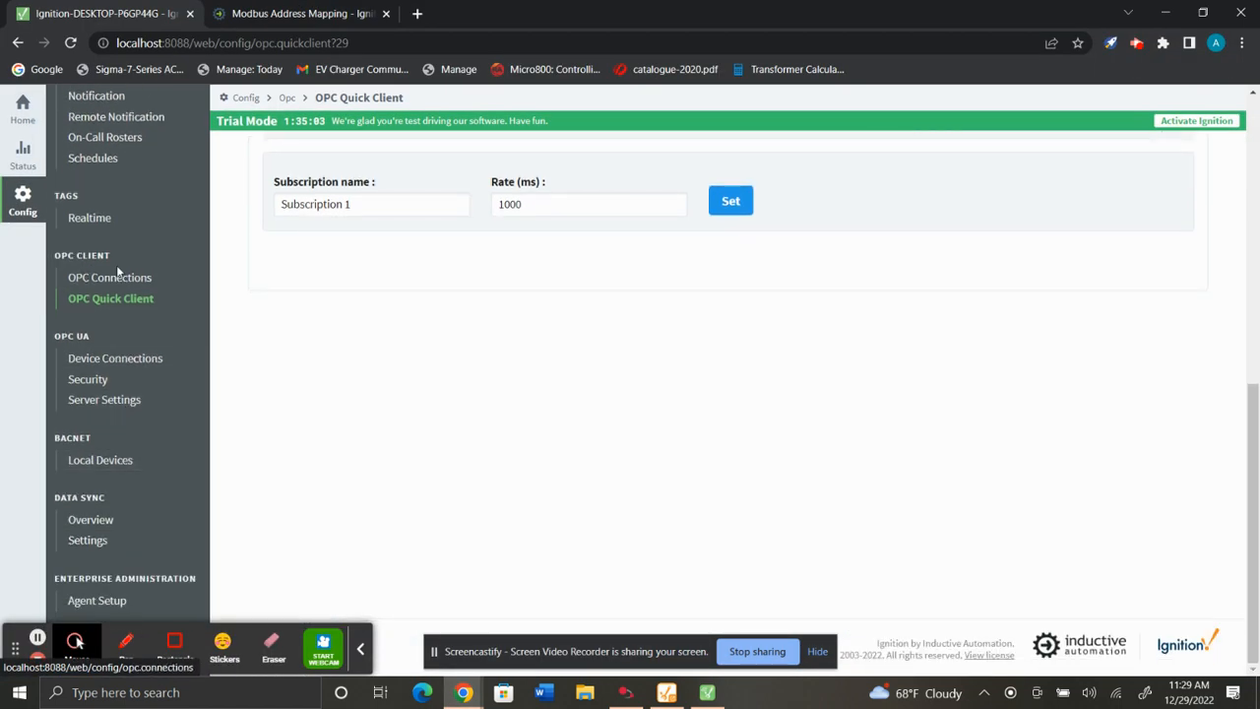
{"action": "left_click", "coordinate": [135, 367]}
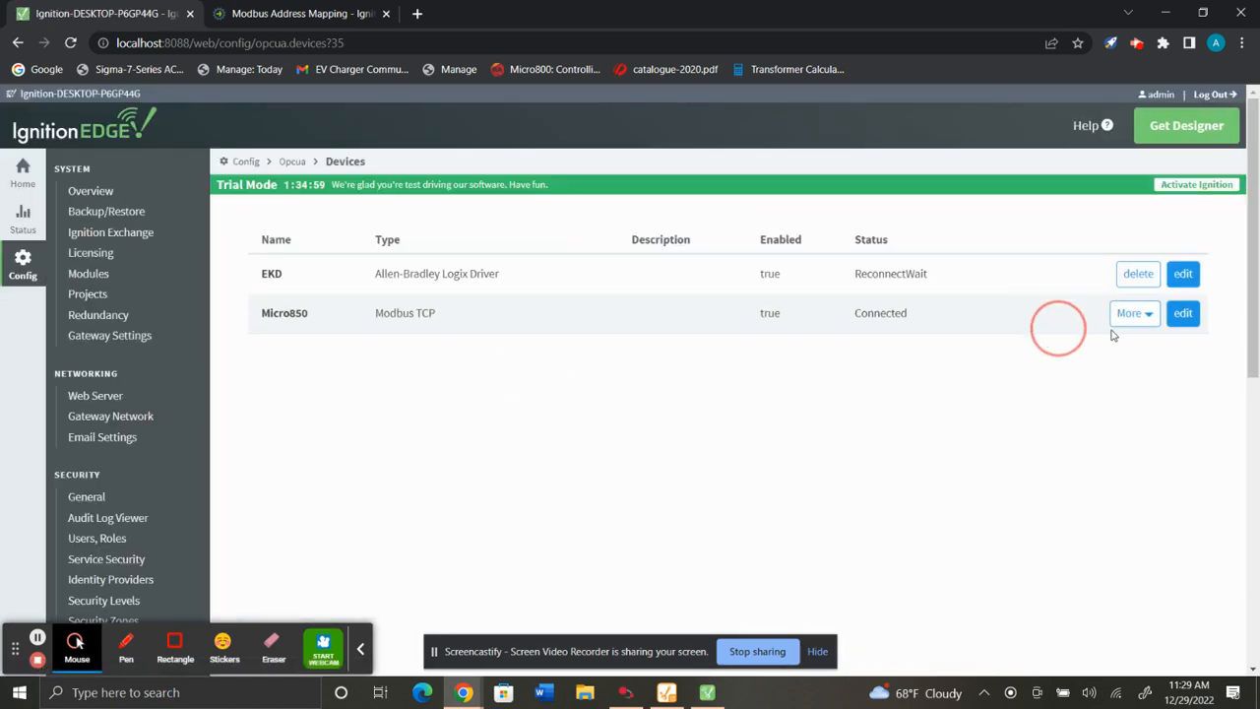
Delete the existing Micro850 Modbus TCP device connection.
{"action": "left_click", "coordinate": [1132, 313]}
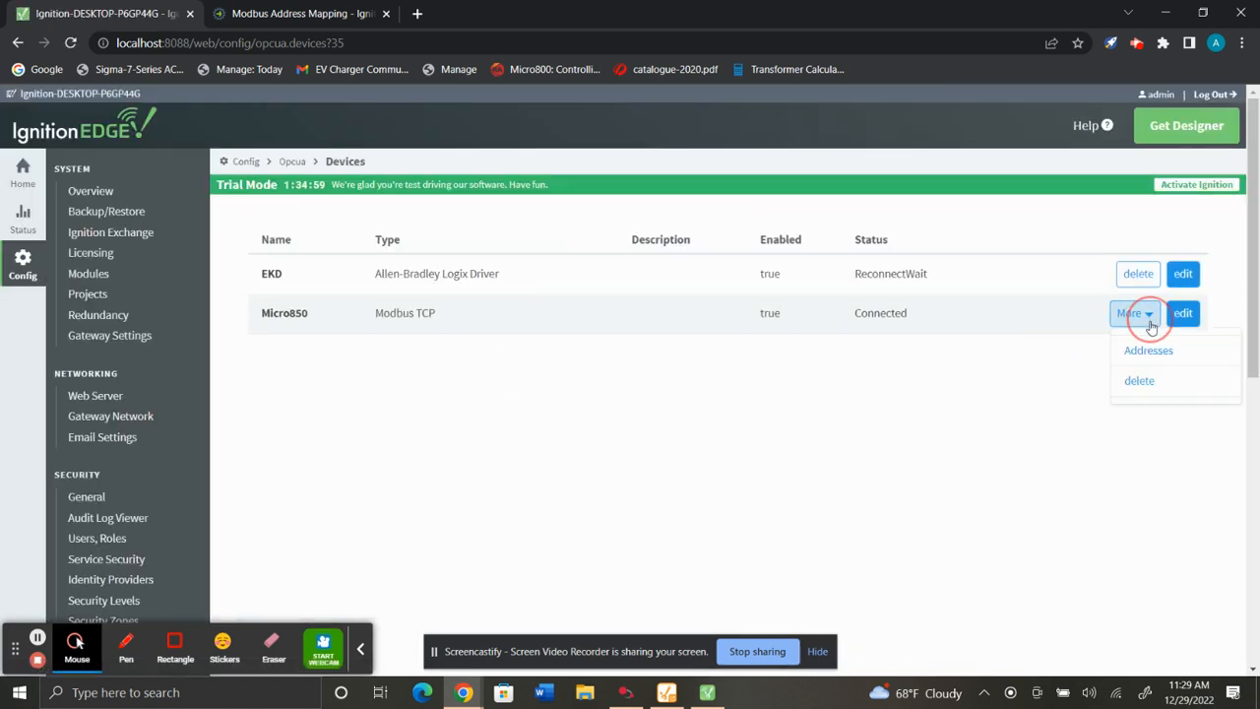
{"action": "left_click", "coordinate": [1141, 382]}
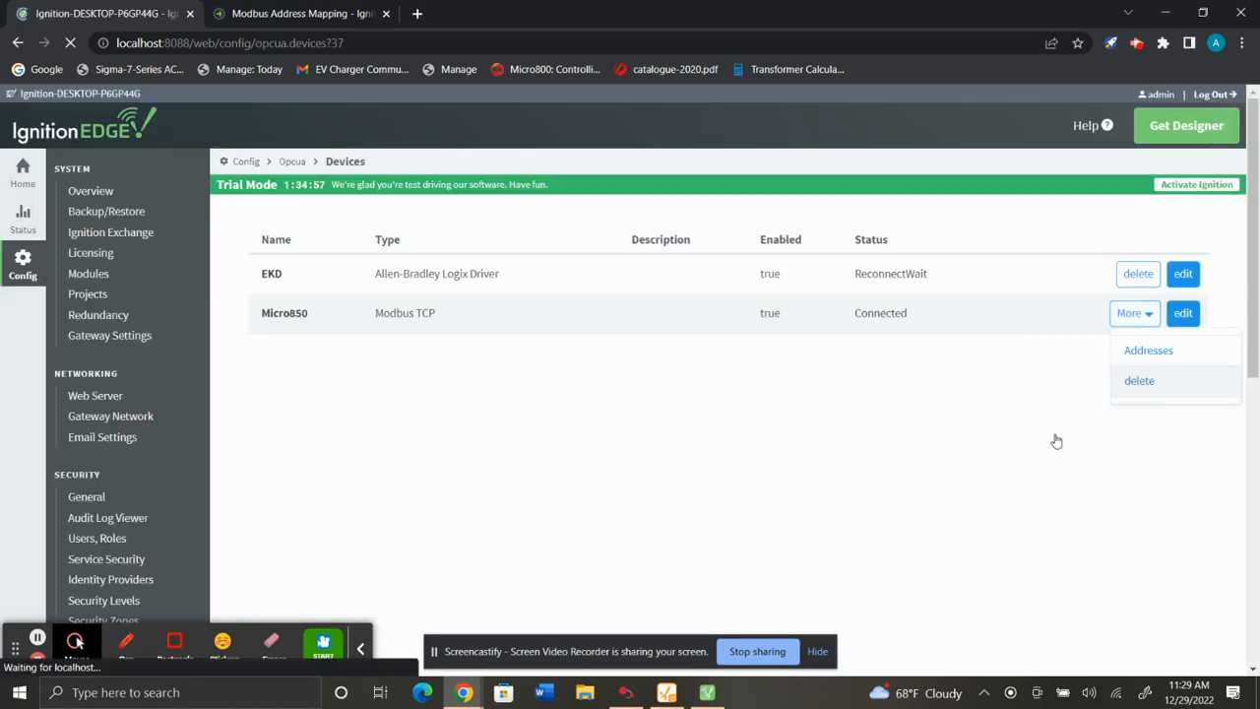
{"action": "left_click", "coordinate": [743, 385]}
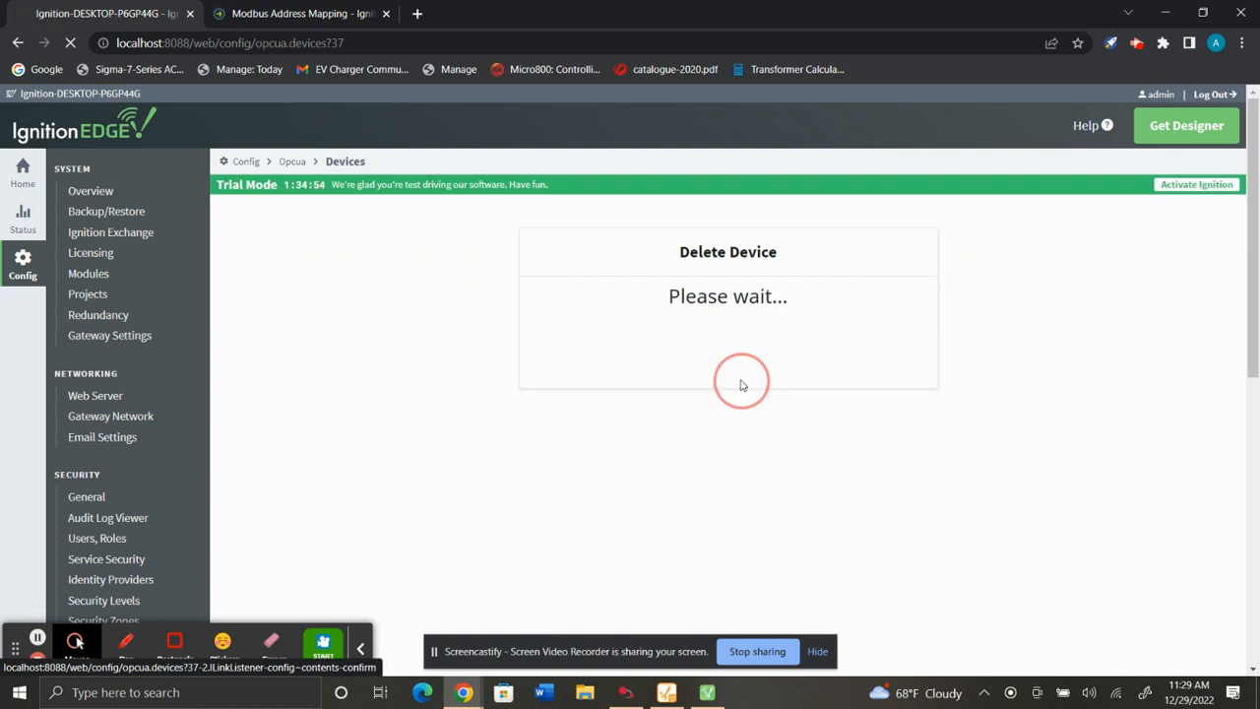
{"action": "scroll", "coordinate": [254, 338], "scroll_direction": "down", "scroll_amount": 3}
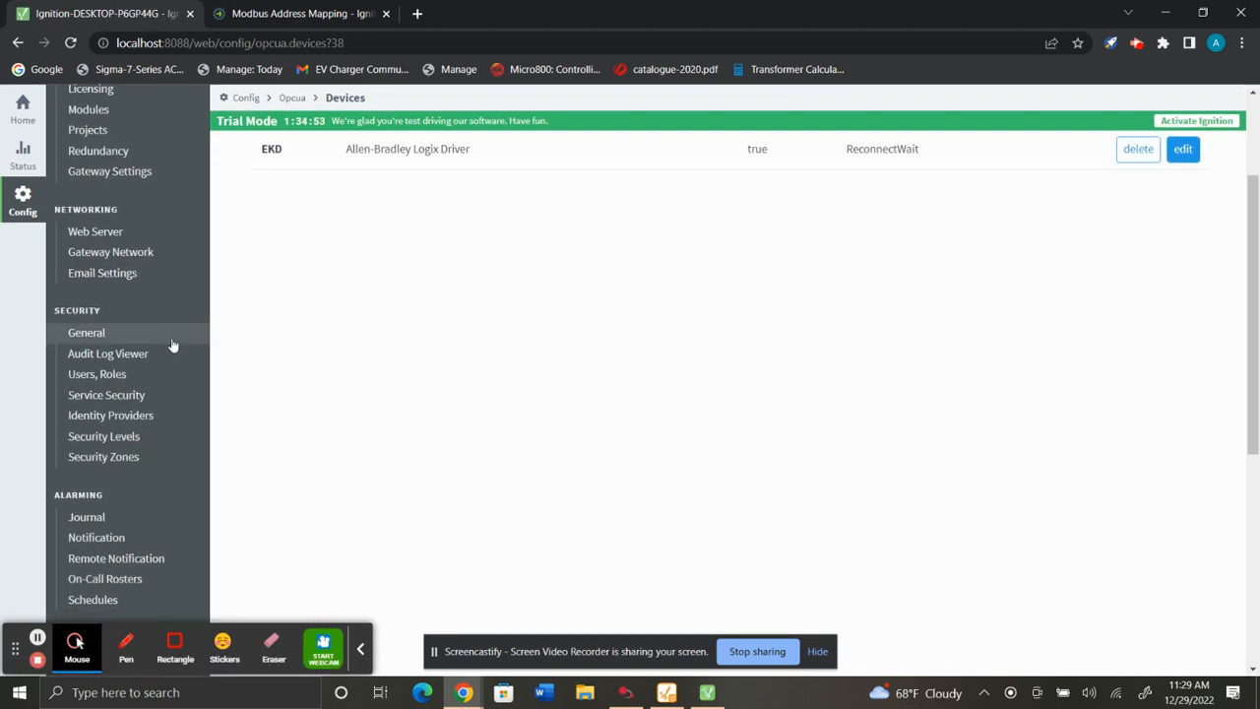
{"action": "scroll", "coordinate": [168, 341], "scroll_direction": "up", "scroll_amount": 3}
{"action": "scroll", "coordinate": [295, 473], "scroll_direction": "down", "scroll_amount": 5}
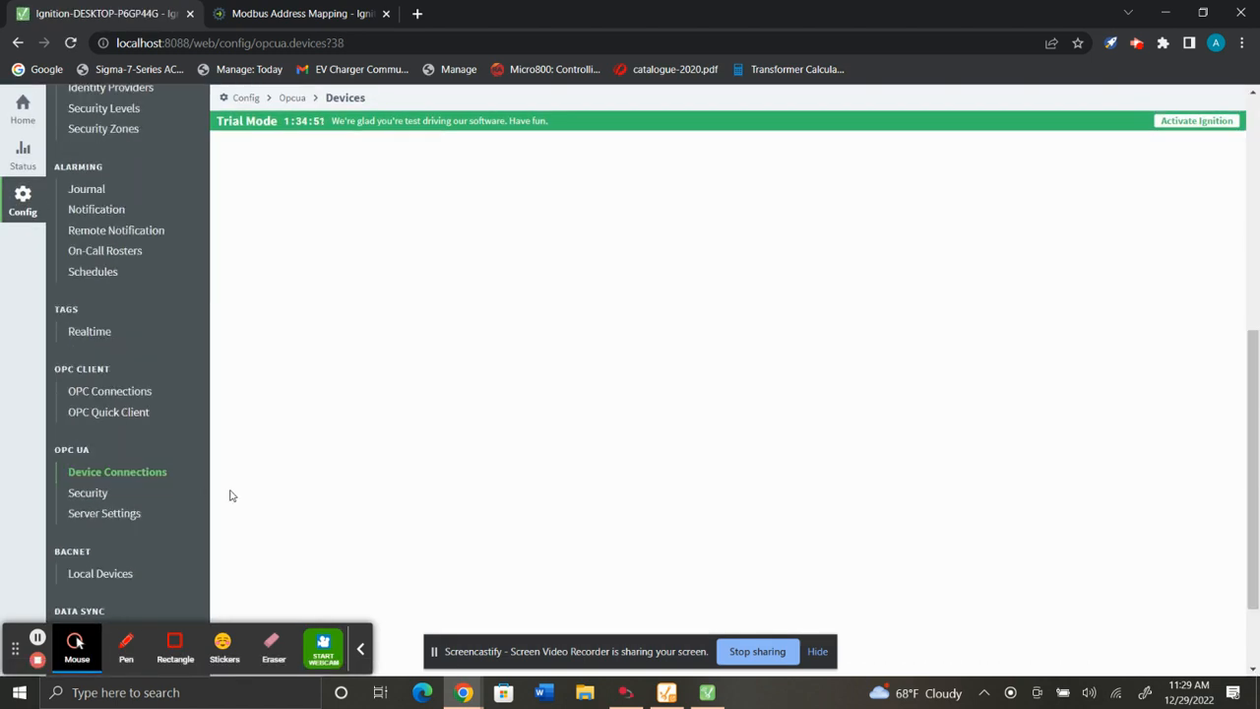
Start creating a new device connection using the Modbus TCP driver.
{"action": "left_click", "coordinate": [138, 478]}
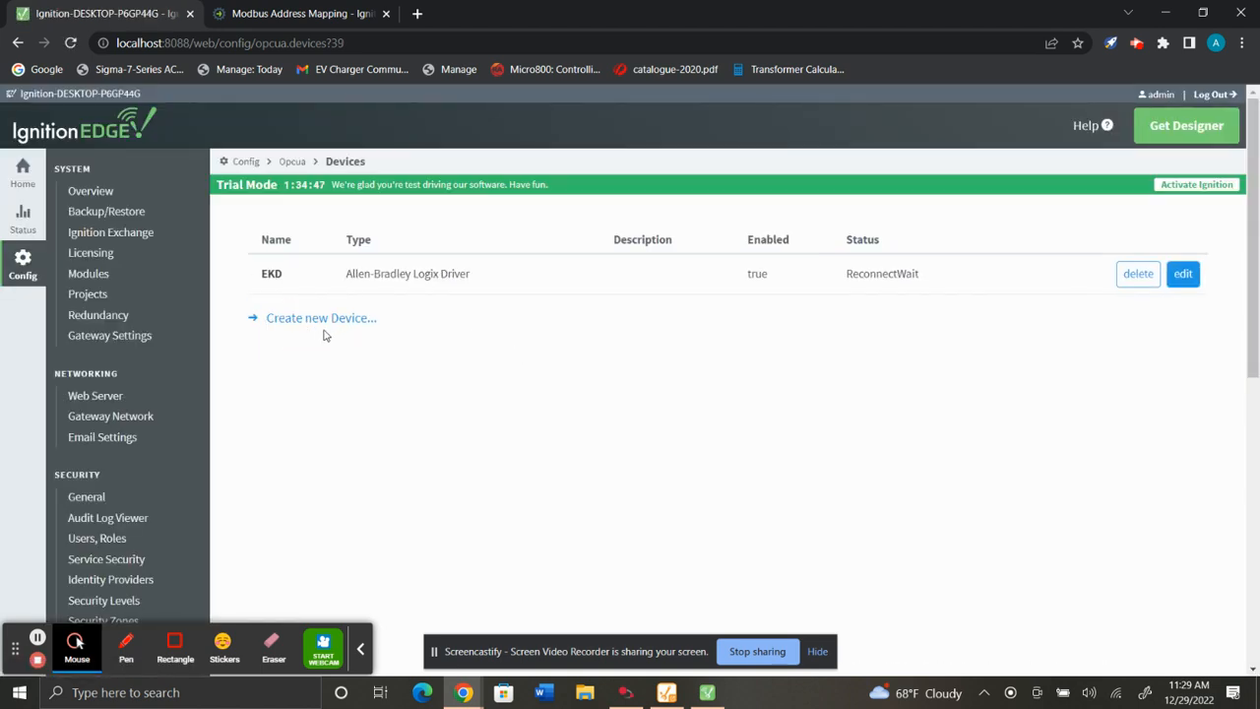
{"action": "left_click", "coordinate": [341, 330]}
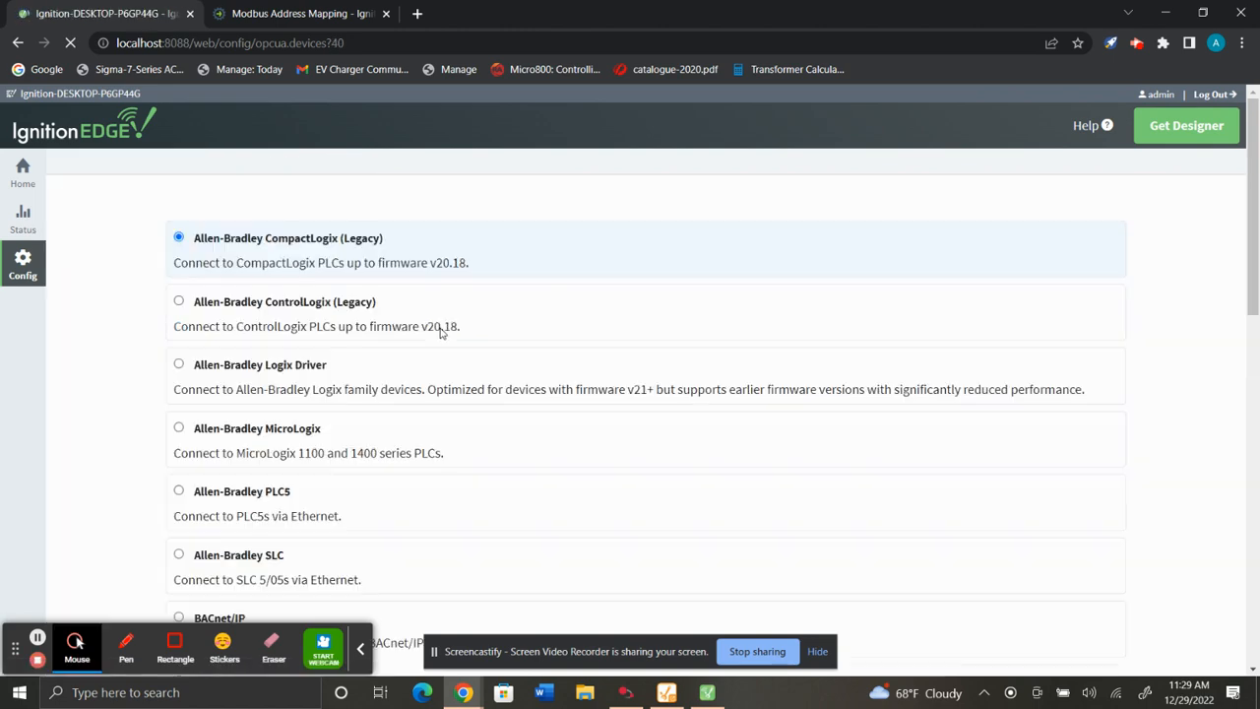
{"action": "scroll", "coordinate": [394, 335], "scroll_direction": "down", "scroll_amount": 5}
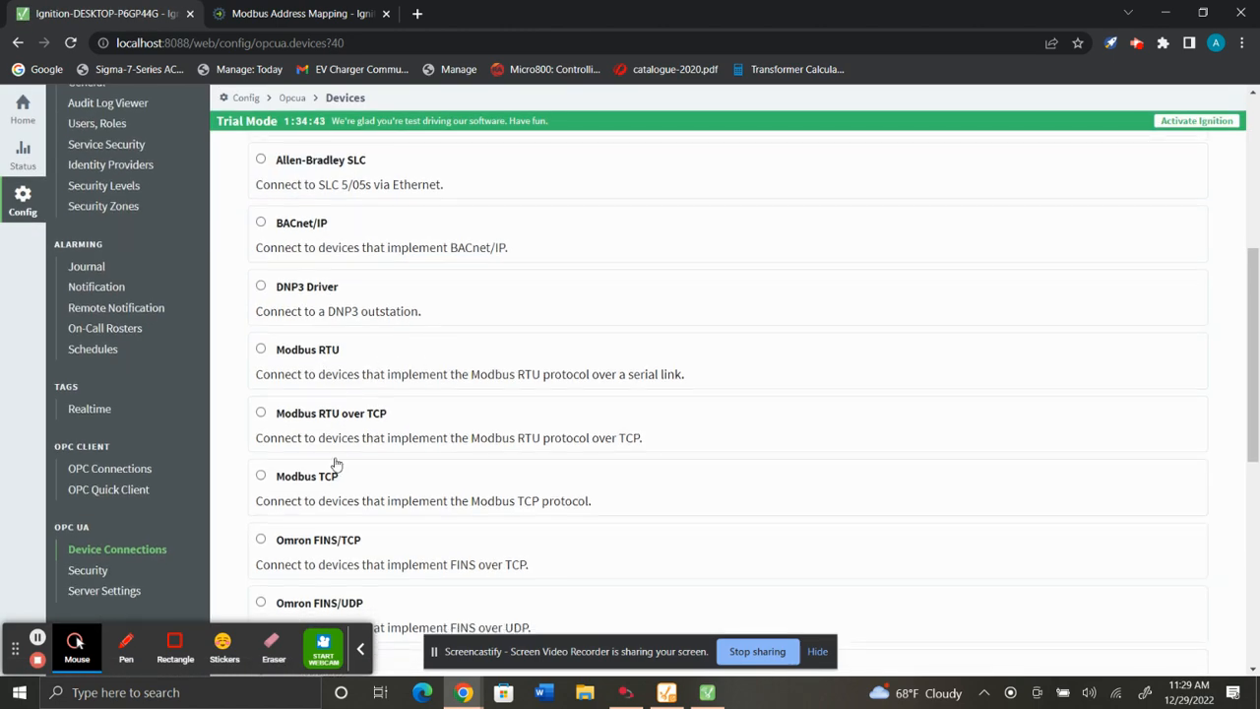
{"action": "scroll", "coordinate": [296, 433], "scroll_direction": "down", "scroll_amount": 1}
{"action": "left_click", "coordinate": [260, 398]}
{"action": "scroll", "coordinate": [590, 452], "scroll_direction": "down", "scroll_amount": 3}
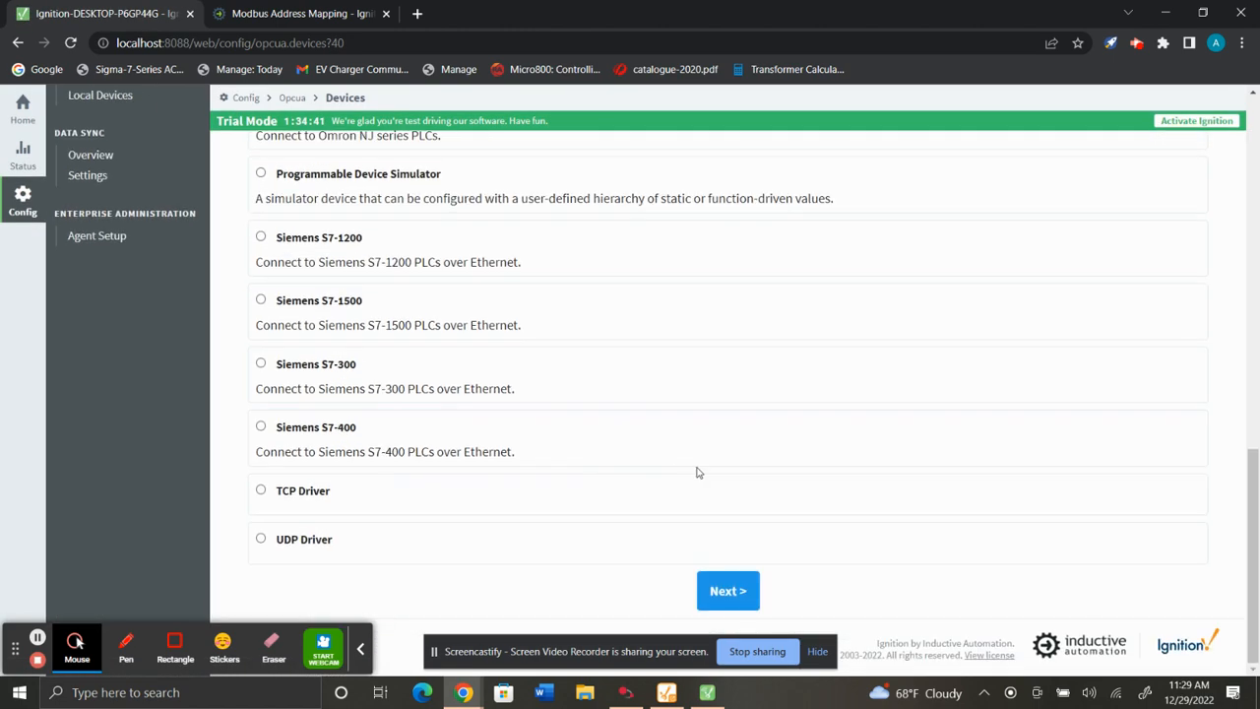
{"action": "left_click", "coordinate": [725, 591]}
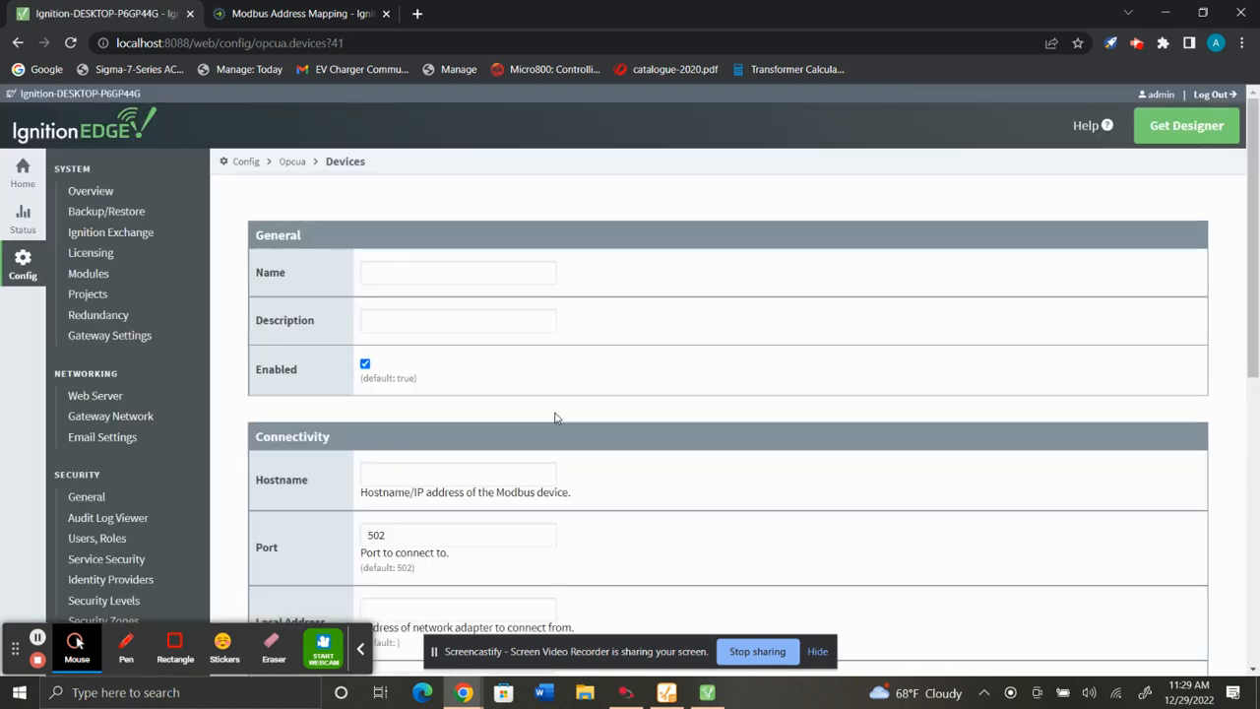
Name the new device Micro850 and set its hostname to 192.168.82.101.
{"action": "left_click", "coordinate": [437, 290]}
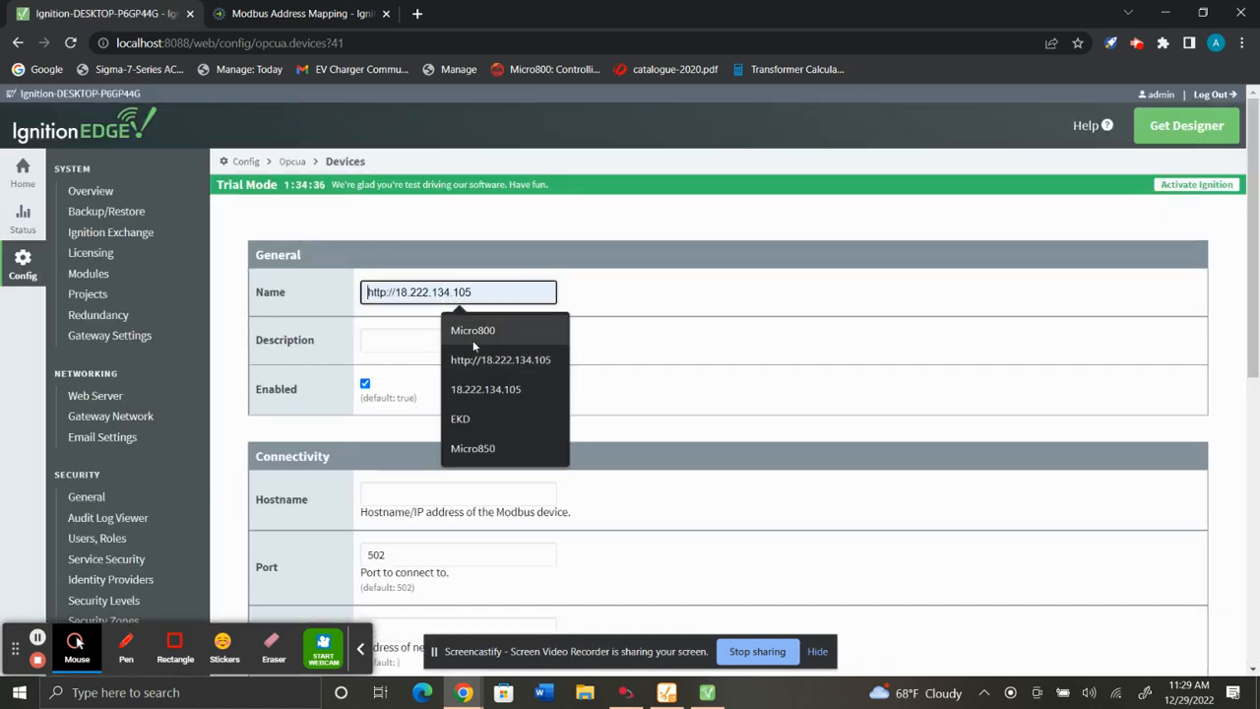
{"action": "left_click", "coordinate": [482, 447]}
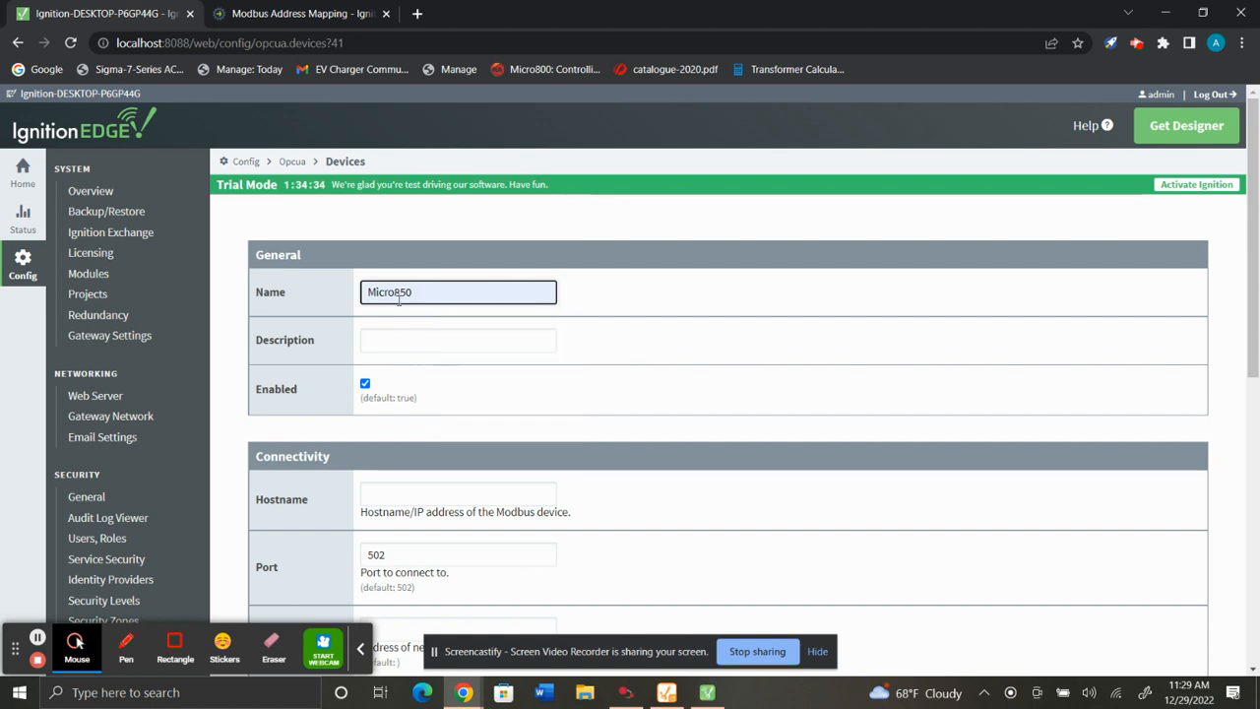
{"action": "scroll", "coordinate": [399, 300], "scroll_direction": "down", "scroll_amount": 1}
{"action": "left_click", "coordinate": [420, 410]}
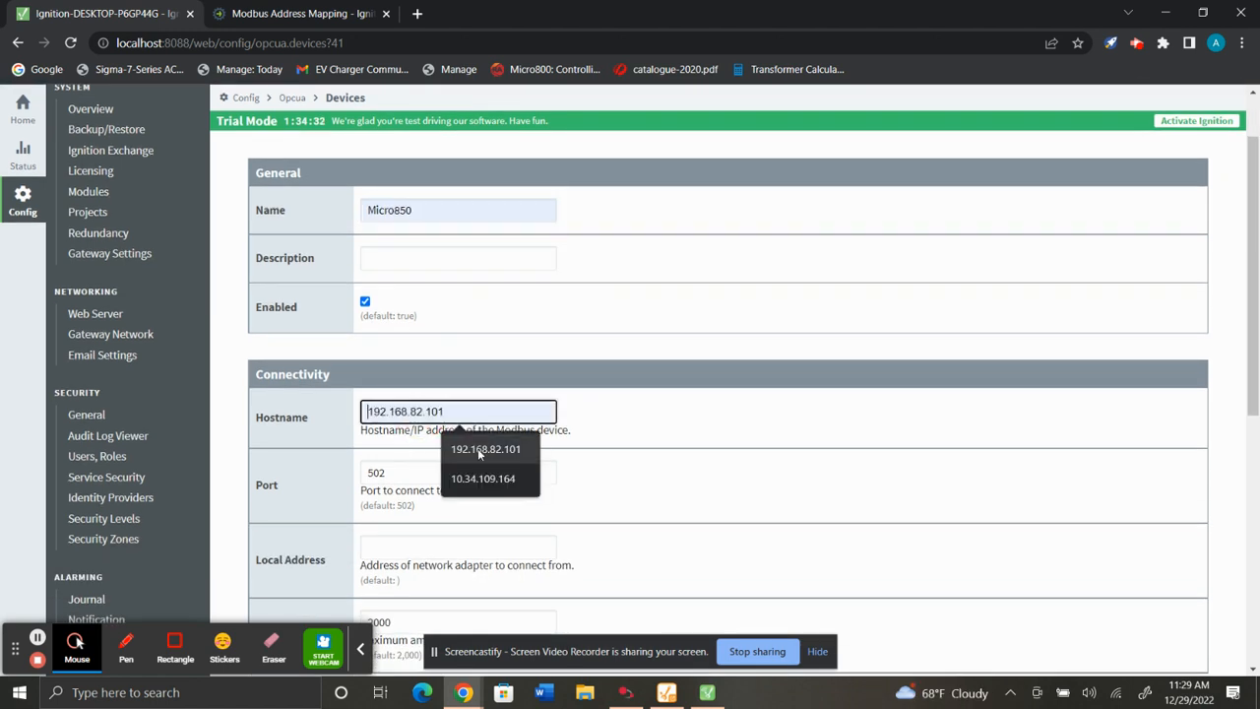
{"action": "left_click", "coordinate": [488, 452]}
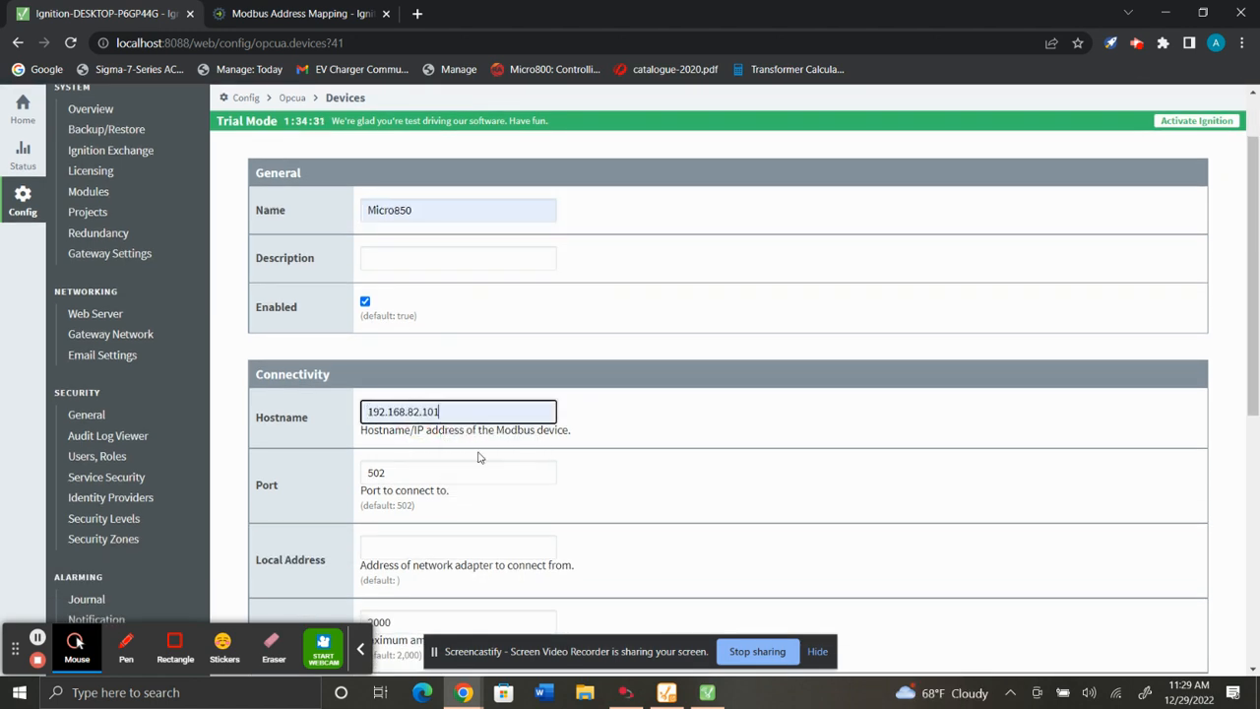
Check the controller's Ethernet IP address settings in Connected Components Workbench, then return to the browser.
{"action": "left_click", "coordinate": [625, 692]}
{"action": "double_click", "coordinate": [62, 170]}
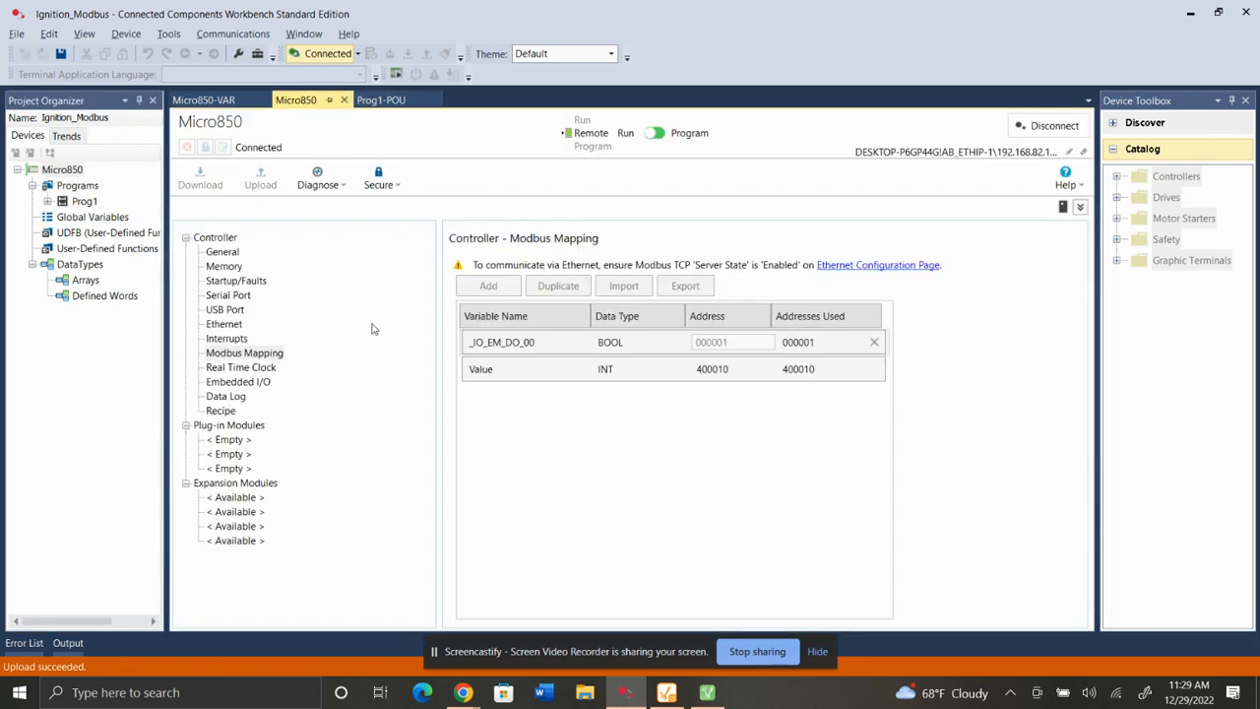
{"action": "left_click", "coordinate": [224, 324]}
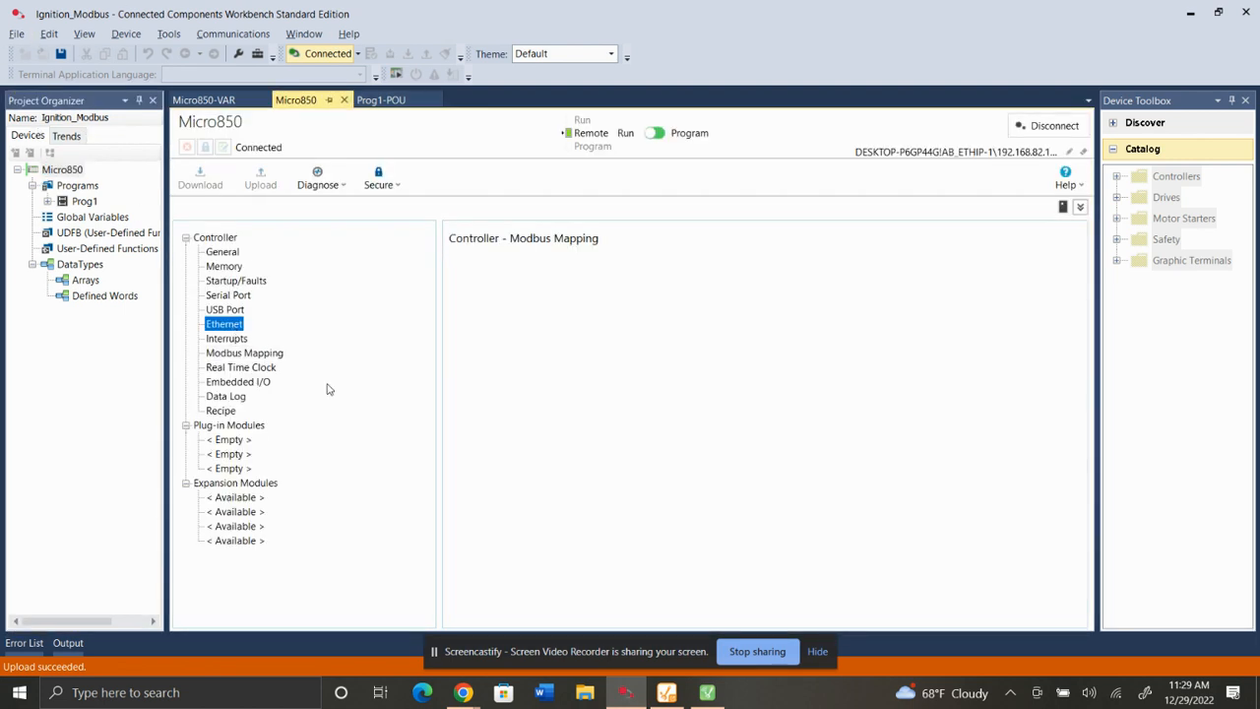
{"action": "scroll", "coordinate": [648, 449], "scroll_direction": "down", "scroll_amount": 2}
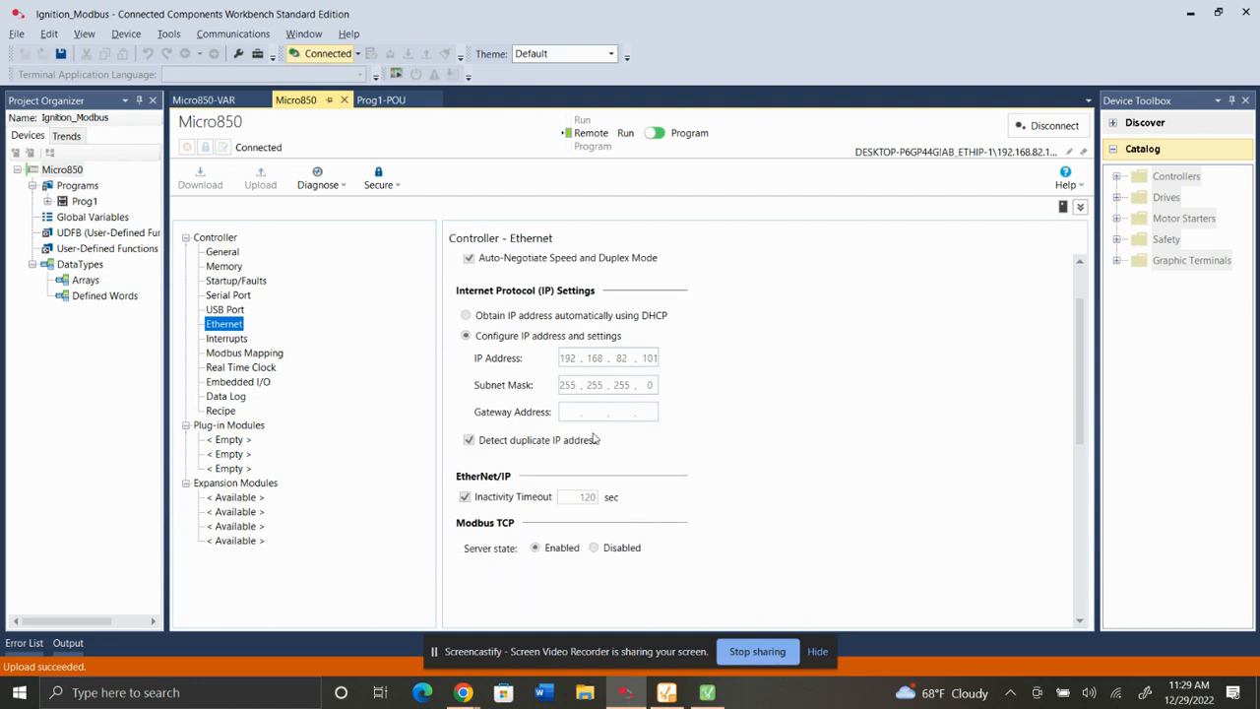
{"action": "mouse_move", "coordinate": [463, 692]}
{"action": "left_click", "coordinate": [394, 630]}
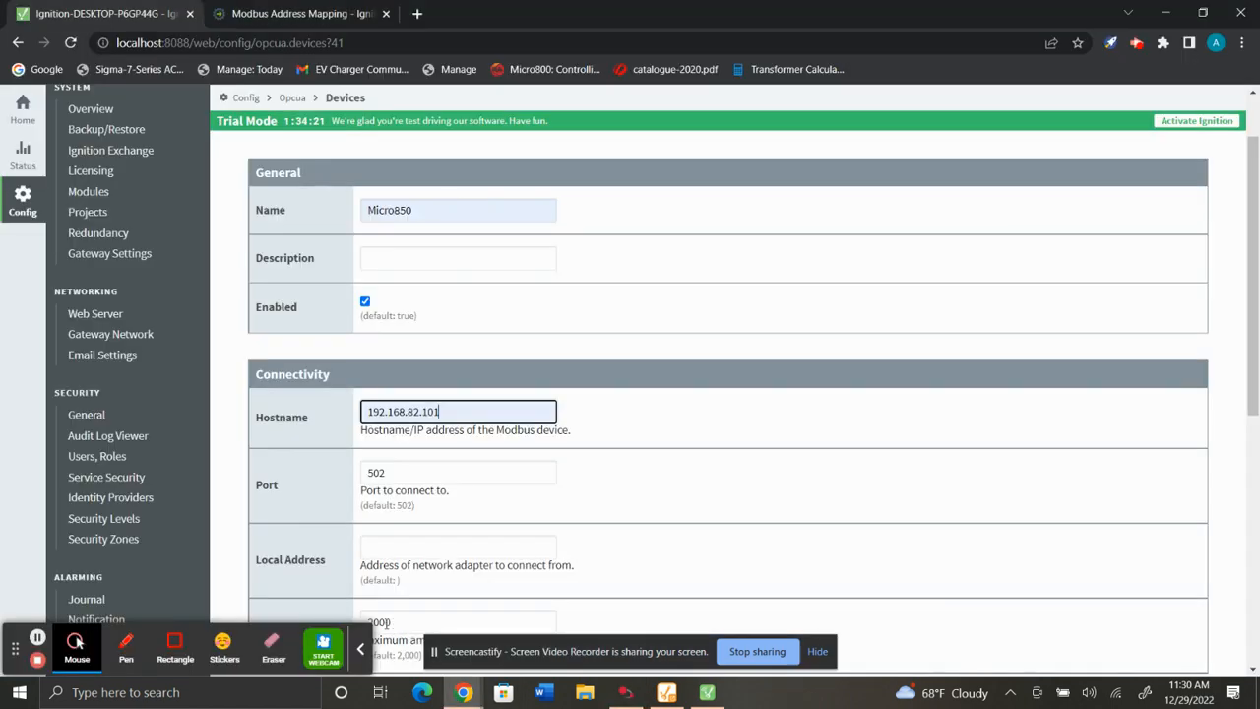
Save the new Micro850 device connection.
{"action": "scroll", "coordinate": [370, 413], "scroll_direction": "down", "scroll_amount": 3}
{"action": "left_click", "coordinate": [751, 517]}
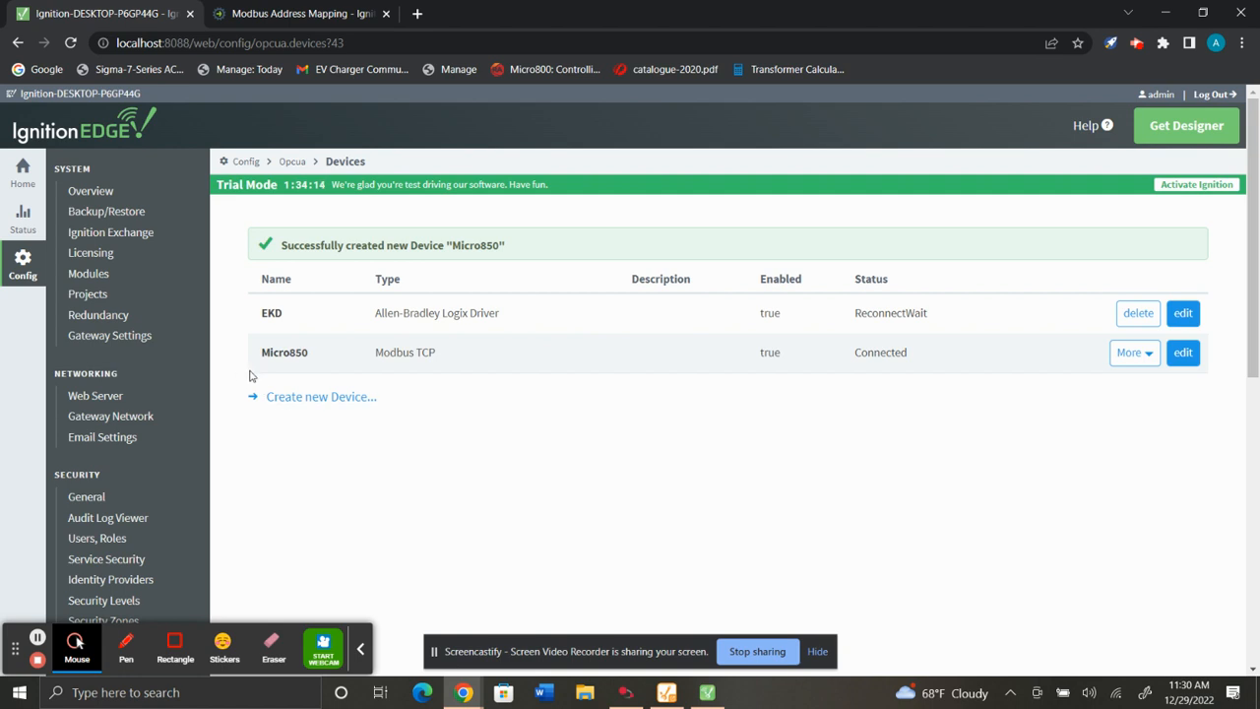
Open the address configuration of the Micro850 device.
{"action": "left_click", "coordinate": [1144, 352]}
{"action": "left_click", "coordinate": [1156, 391]}
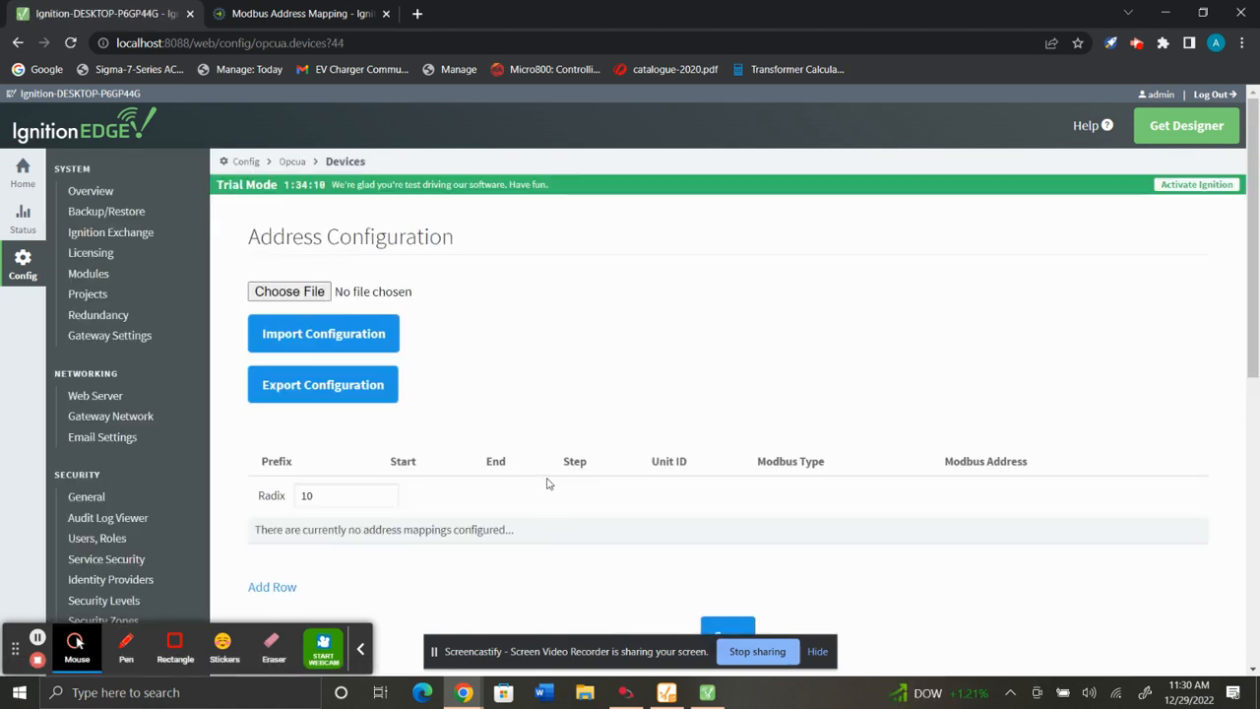
{"action": "scroll", "coordinate": [148, 522], "scroll_direction": "down", "scroll_amount": 6}
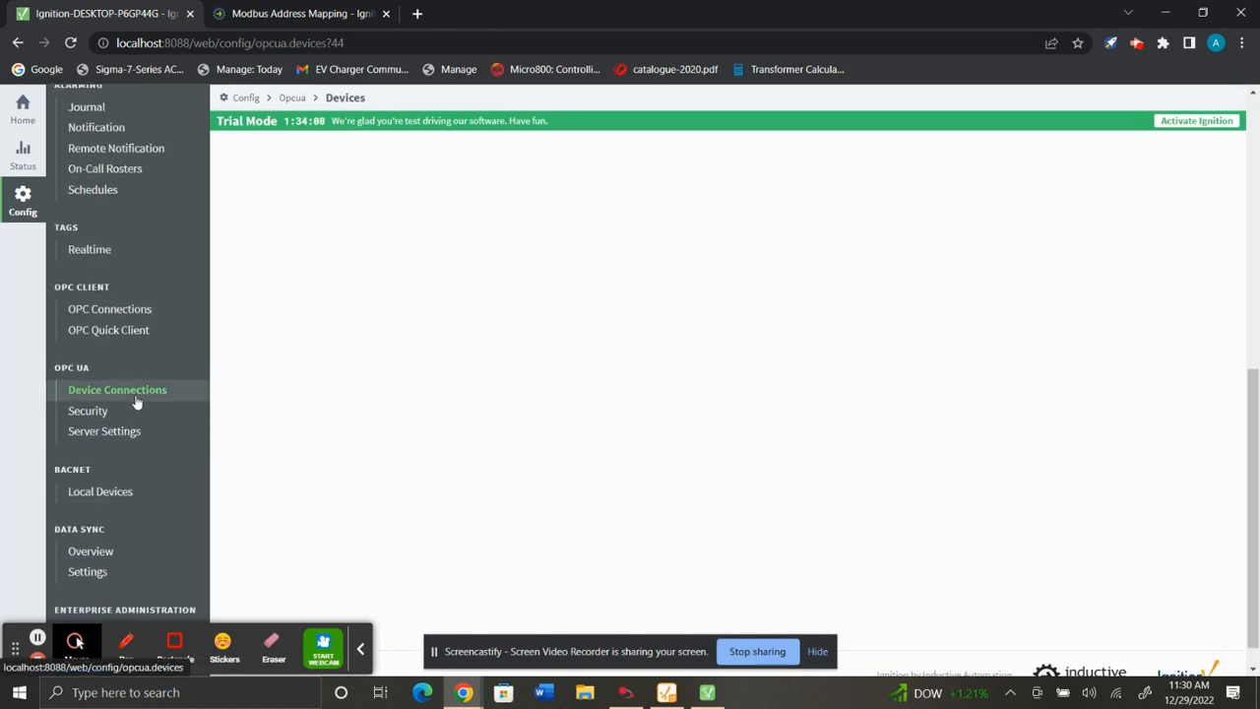
{"action": "left_click", "coordinate": [139, 391]}
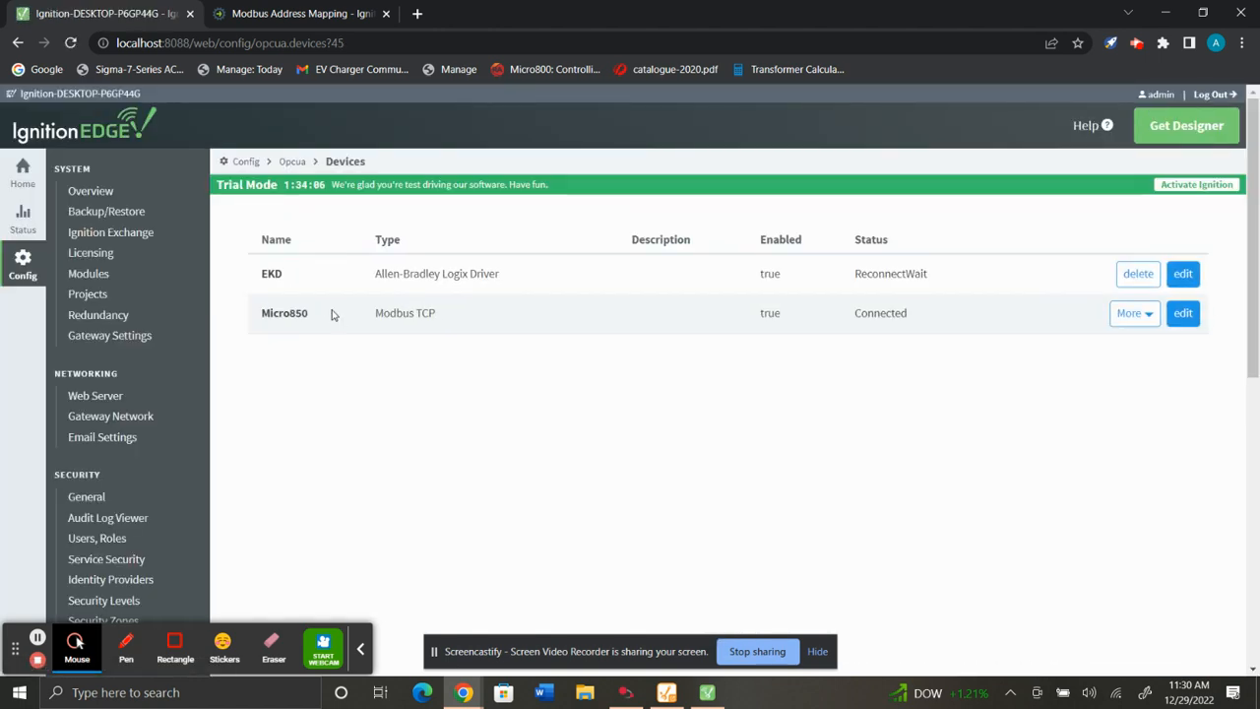
{"action": "left_click", "coordinate": [1134, 315]}
{"action": "left_click", "coordinate": [1162, 352]}
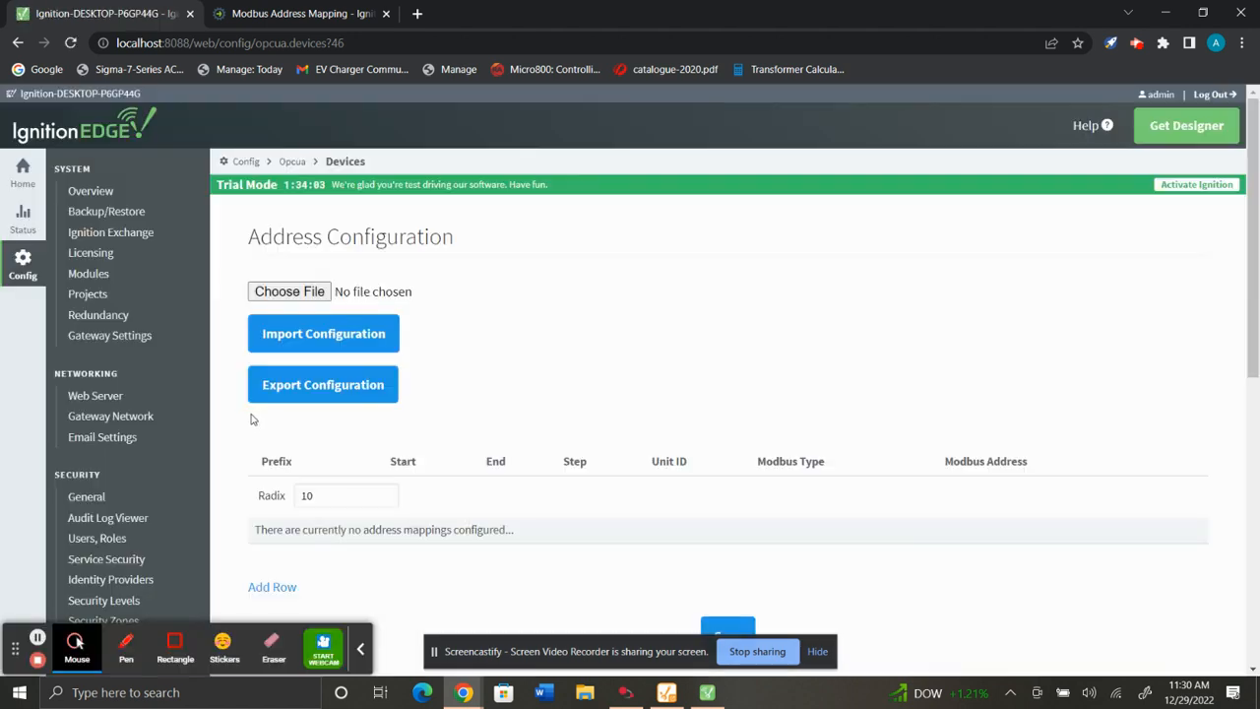
Add an address mapping row with prefix Output, start 0 and end 0.
{"action": "scroll", "coordinate": [301, 440], "scroll_direction": "down", "scroll_amount": 2}
{"action": "left_click", "coordinate": [276, 429]}
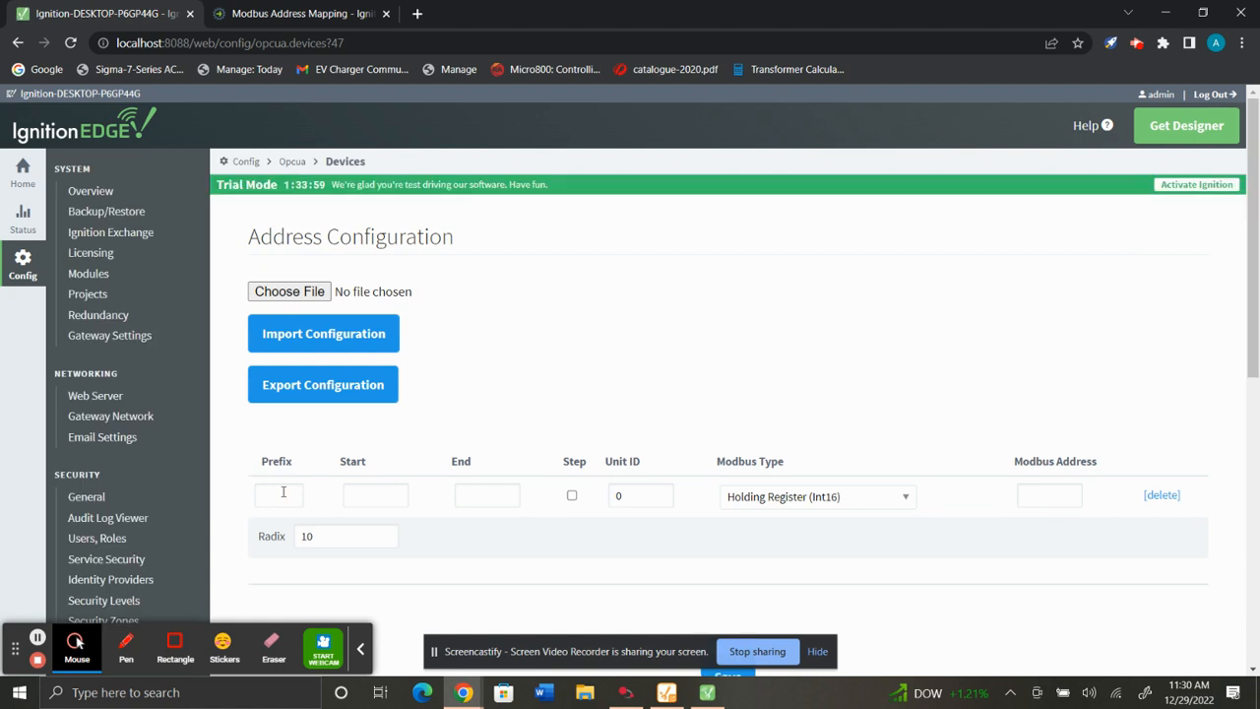
{"action": "left_click", "coordinate": [282, 494]}
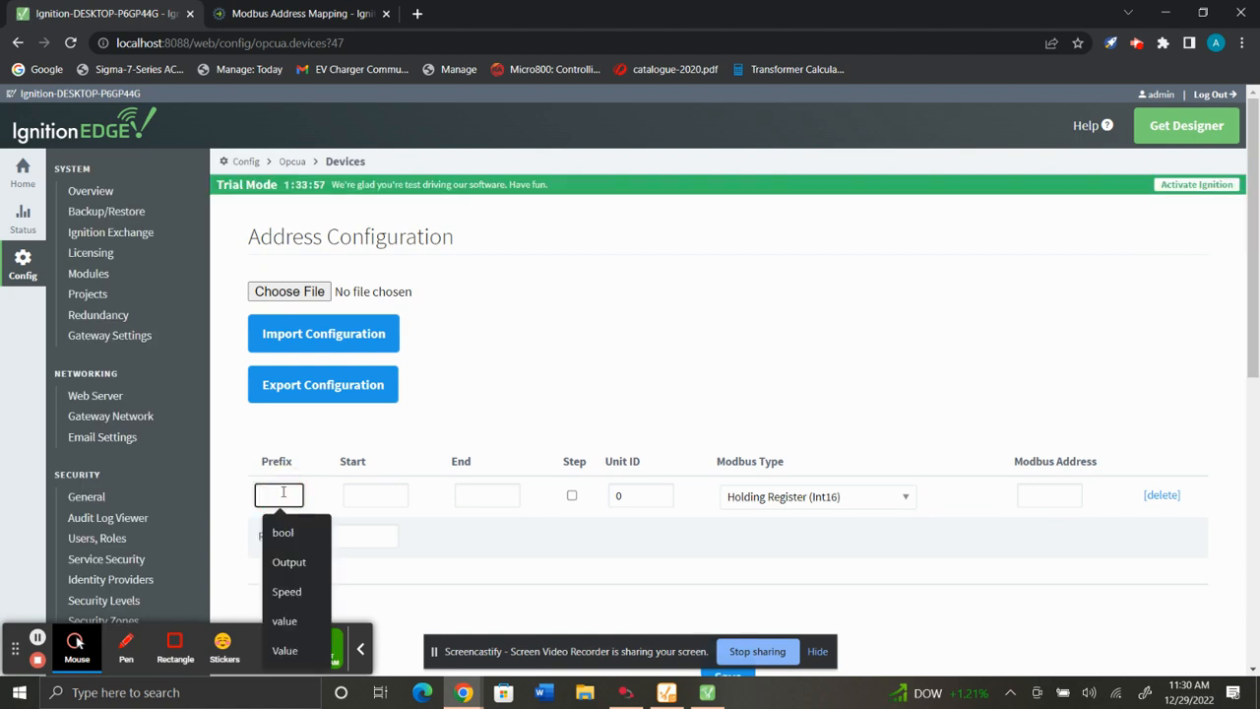
{"action": "type", "text": "Output"}
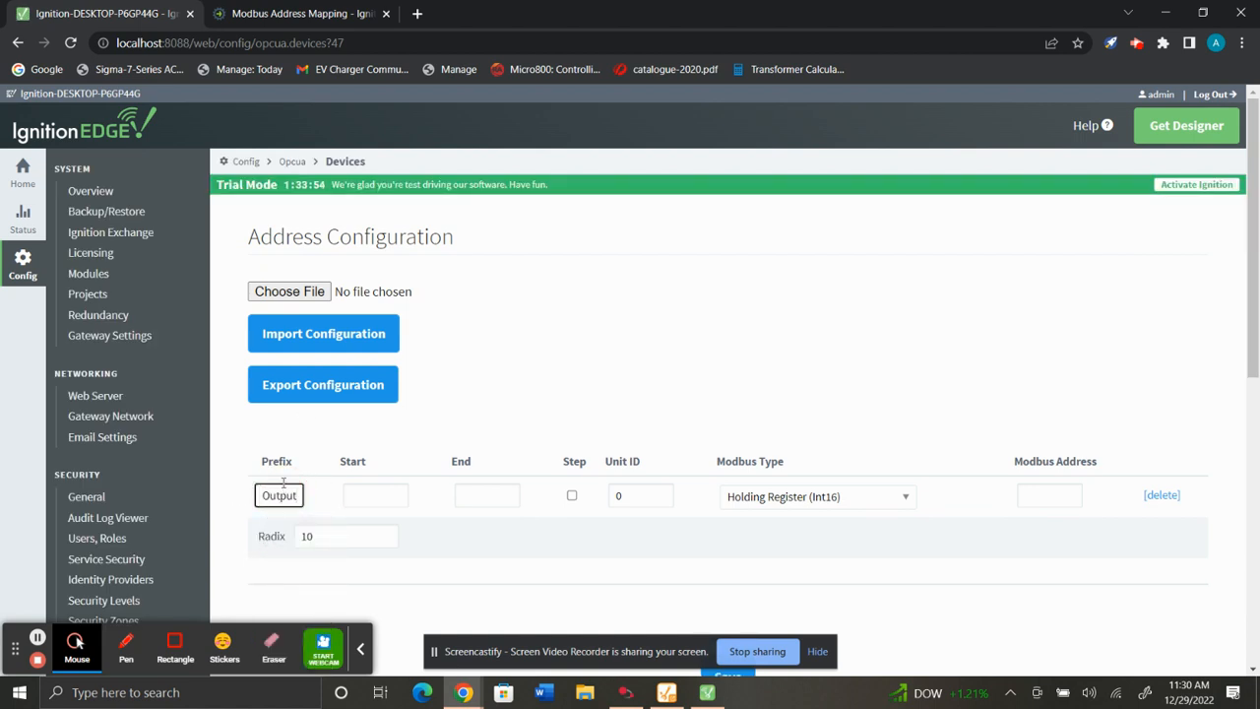
{"action": "left_click", "coordinate": [386, 495]}
{"action": "type", "text": "0"}
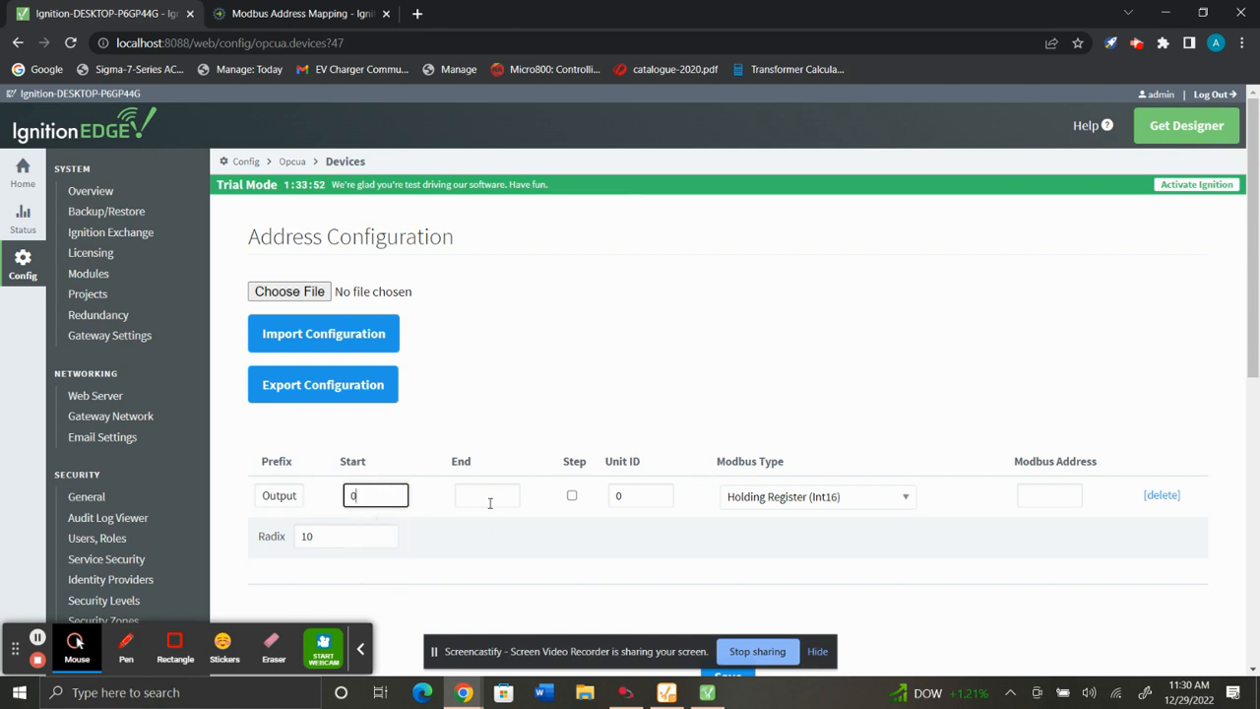
{"action": "left_click", "coordinate": [489, 499]}
{"action": "type", "text": "0"}
Set the row's Modbus type to Coil and its Modbus address to 000001.
{"action": "left_click", "coordinate": [621, 495]}
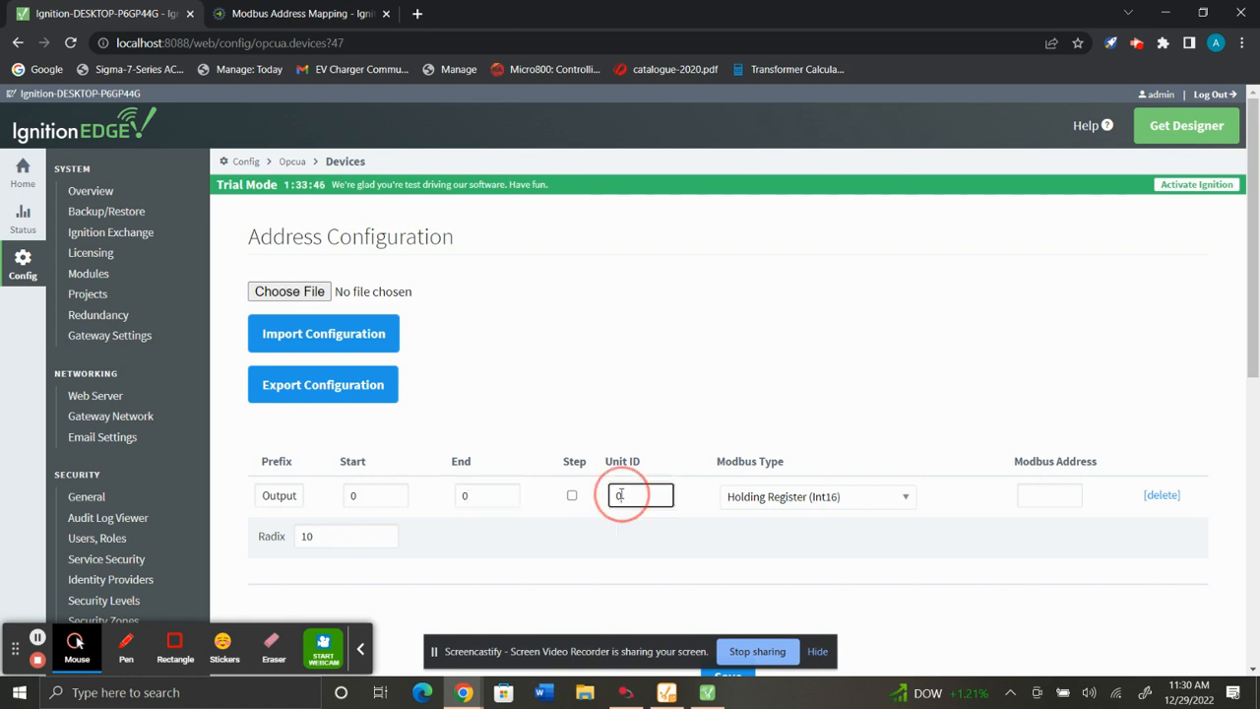
{"action": "left_click", "coordinate": [892, 504]}
{"action": "scroll", "coordinate": [807, 295], "scroll_direction": "up", "scroll_amount": 1}
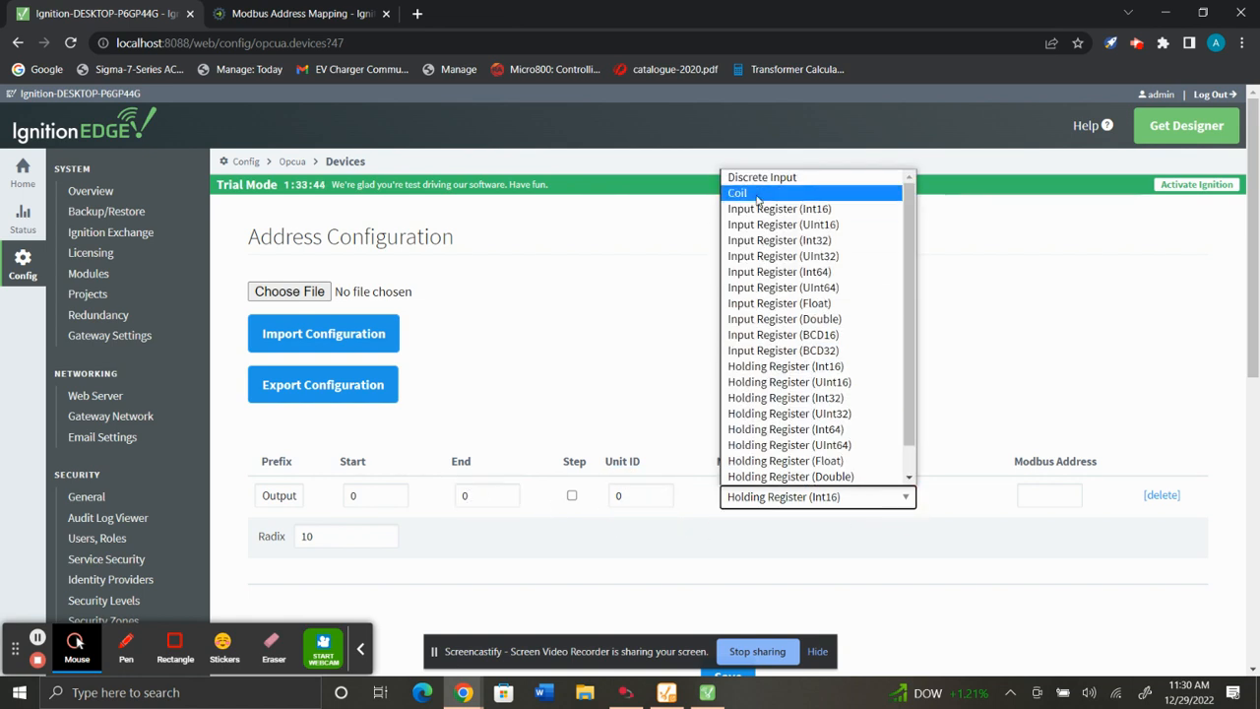
{"action": "left_click", "coordinate": [787, 192]}
{"action": "left_click", "coordinate": [1064, 498]}
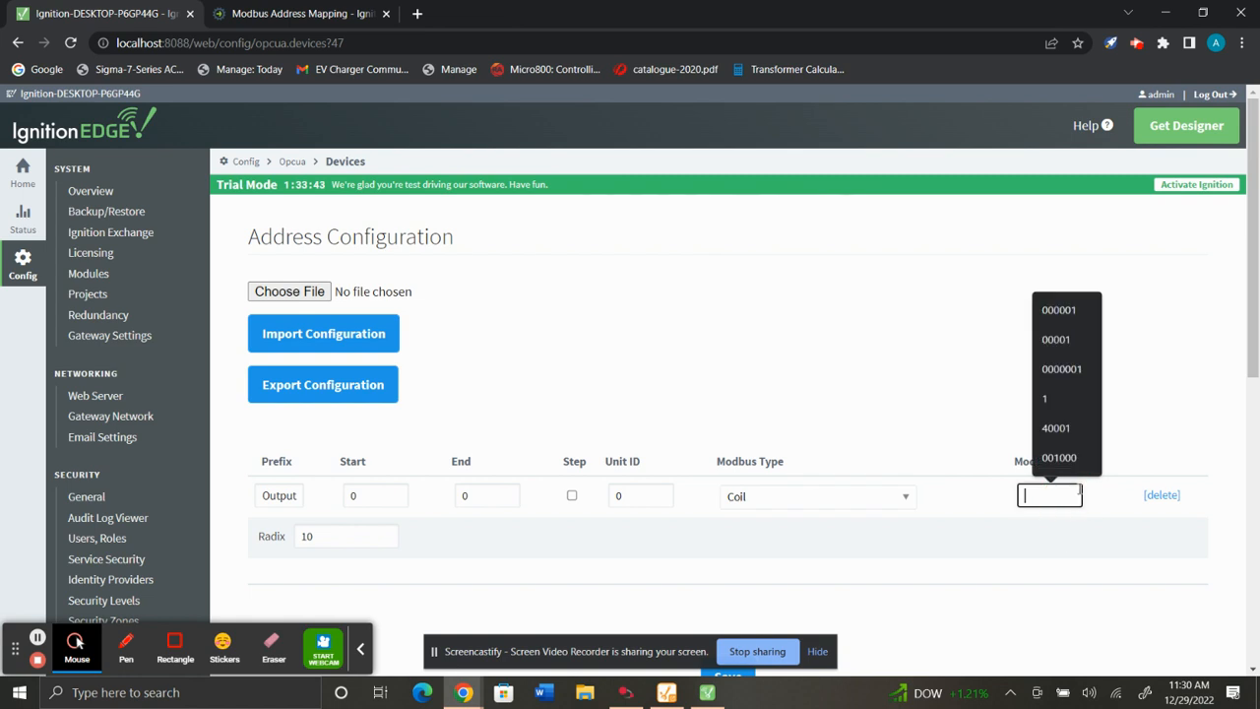
{"action": "left_click", "coordinate": [1049, 309]}
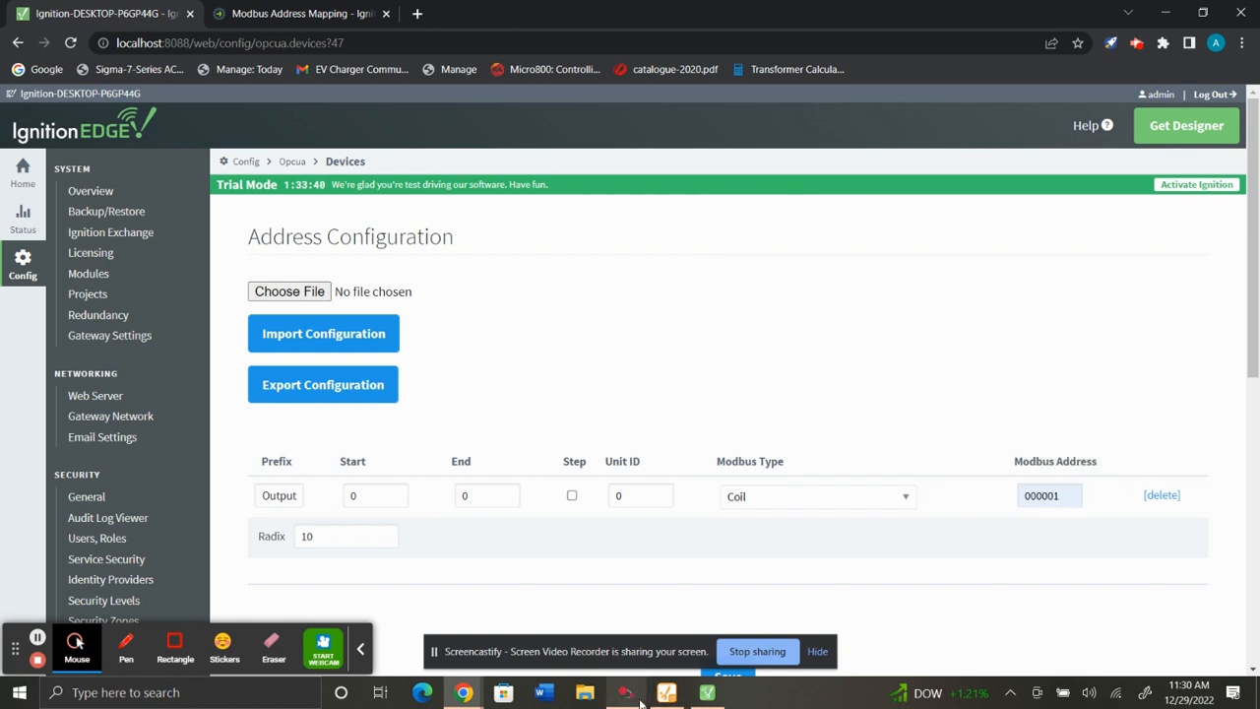
Review the controller's Modbus Mapping in Connected Components Workbench, then return to the browser.
{"action": "left_click", "coordinate": [625, 692]}
{"action": "left_click", "coordinate": [240, 355]}
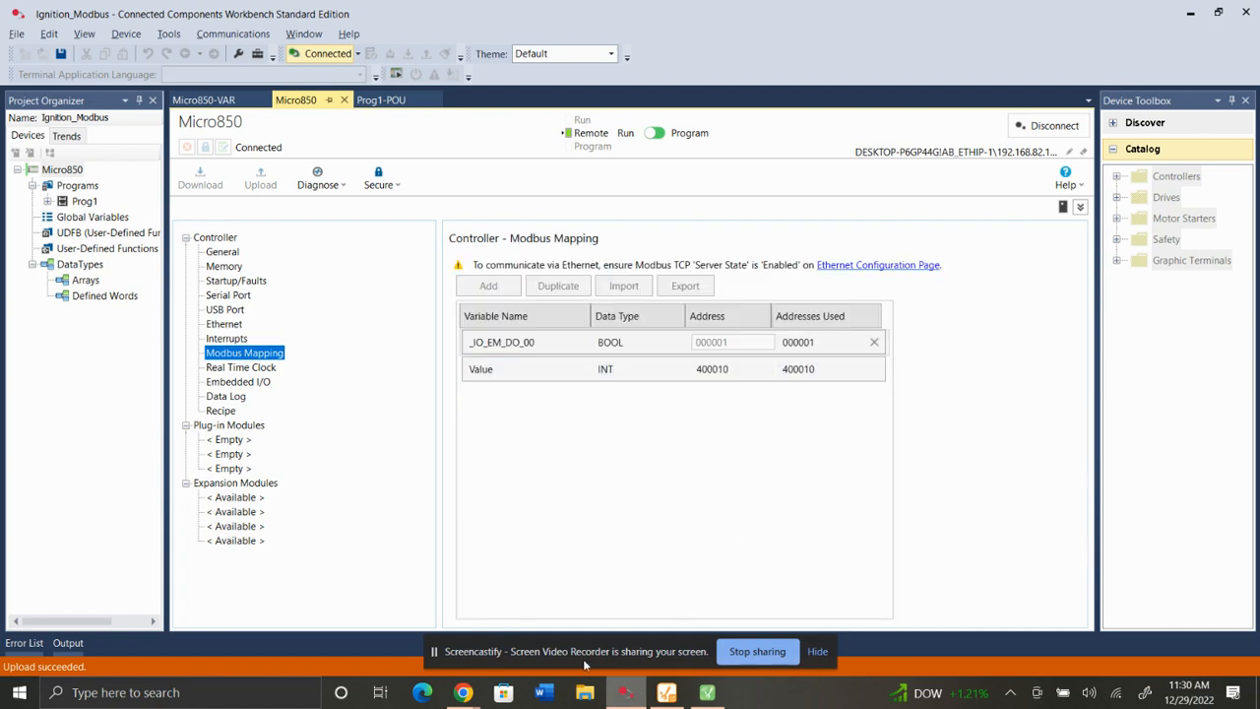
{"action": "mouse_move", "coordinate": [477, 695]}
{"action": "left_click", "coordinate": [403, 649]}
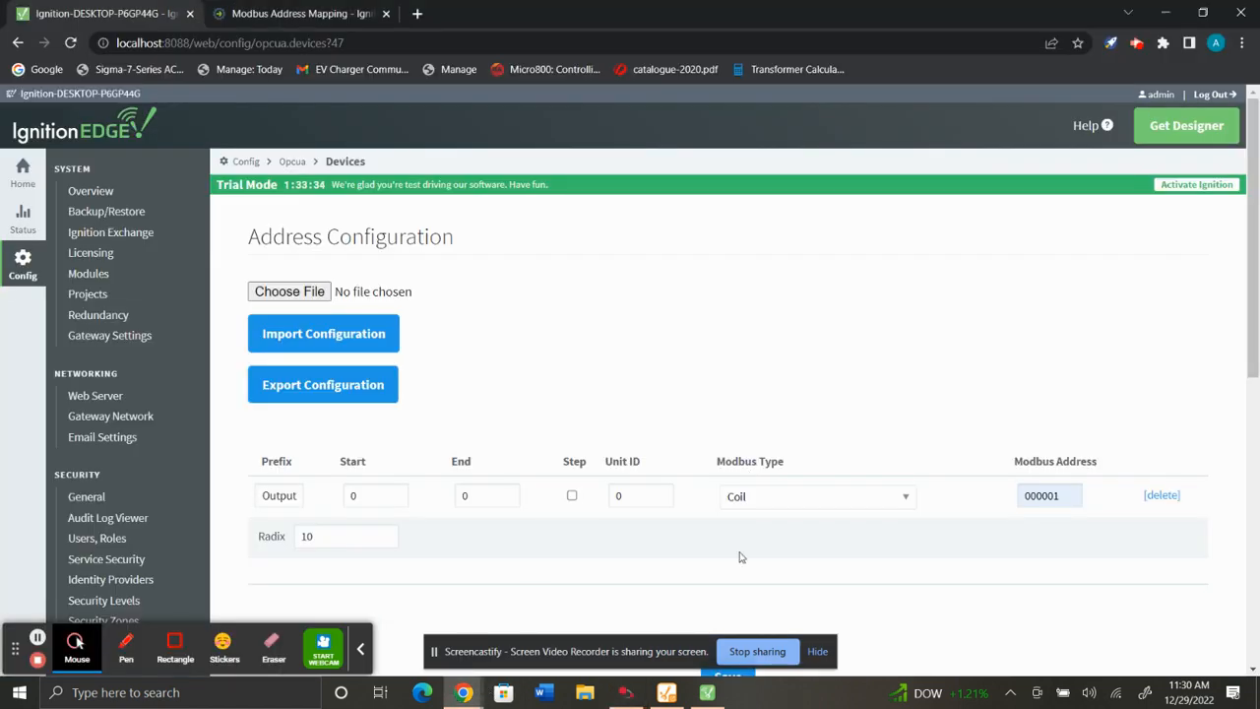
Add a second address mapping row with prefix Value, start 0 and end 0.
{"action": "scroll", "coordinate": [318, 444], "scroll_direction": "down", "scroll_amount": 3}
{"action": "left_click", "coordinate": [273, 384]}
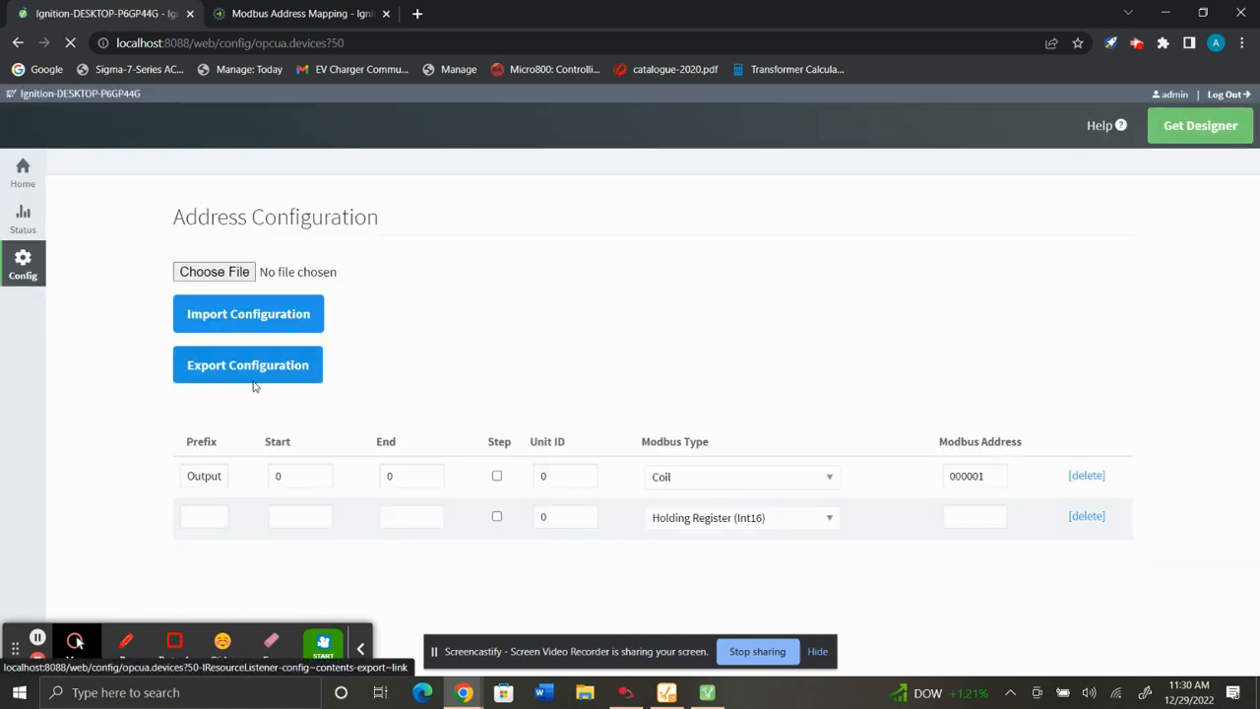
{"action": "left_click", "coordinate": [271, 410]}
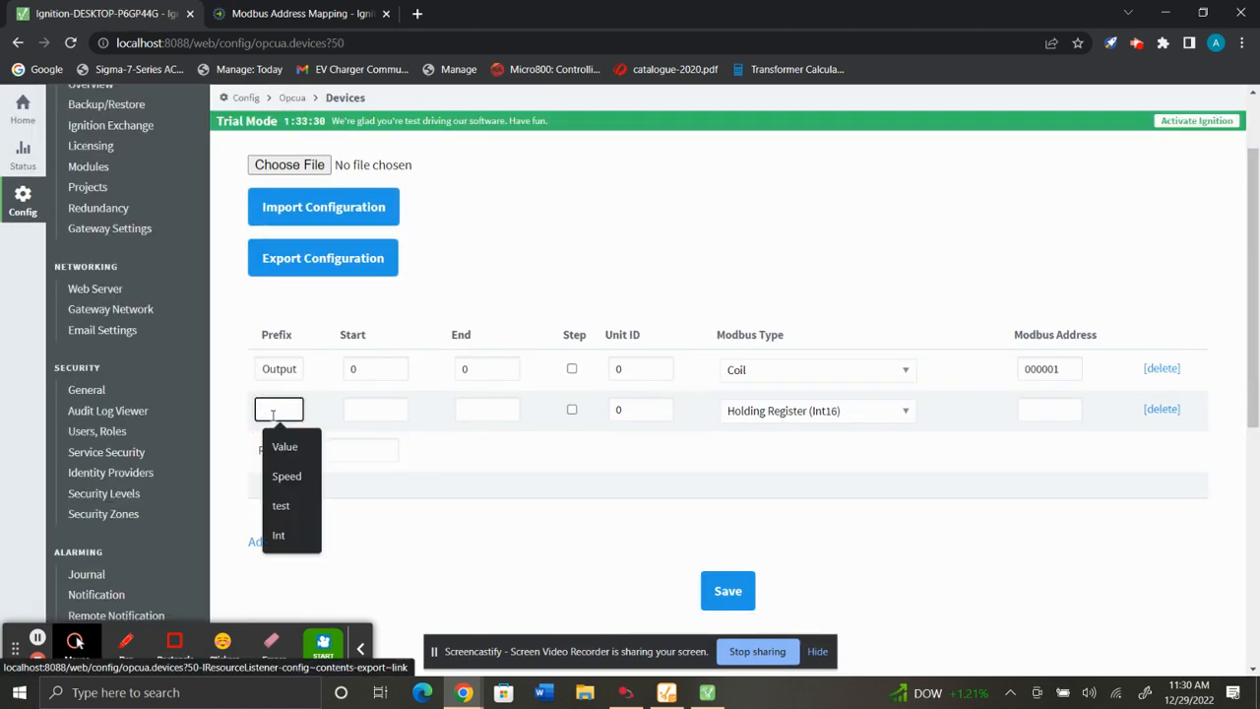
{"action": "type", "text": "Value"}
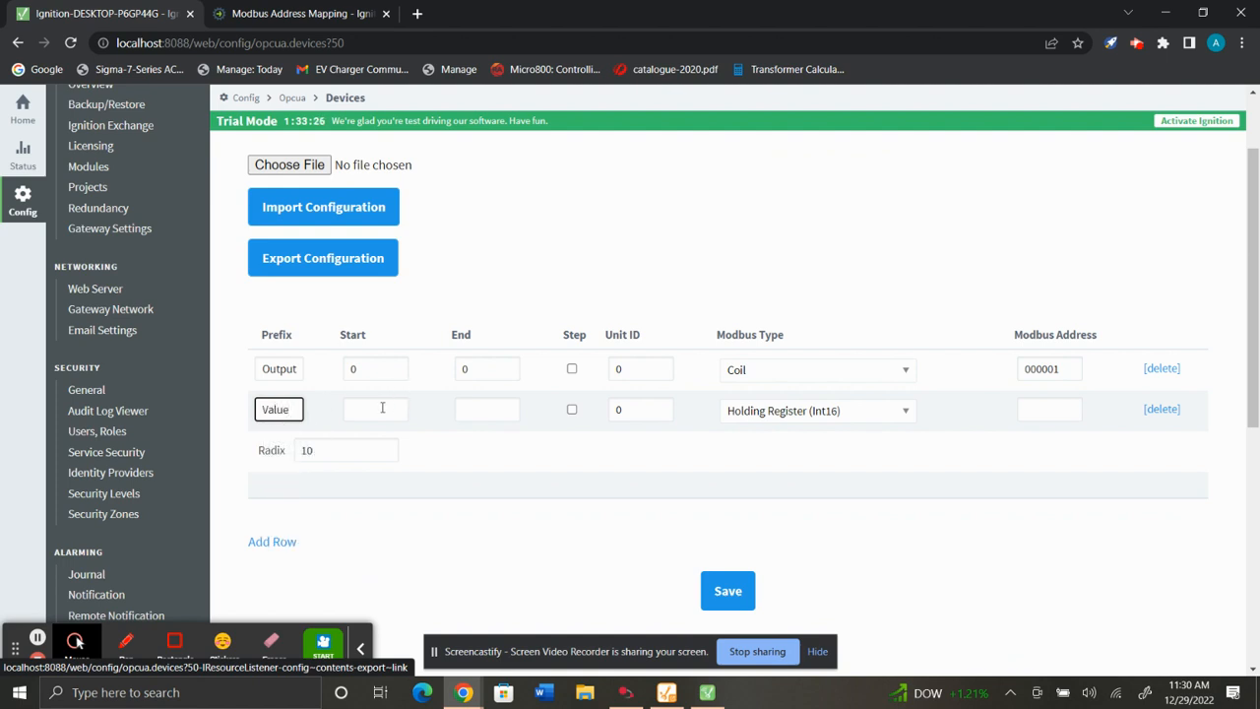
{"action": "left_click", "coordinate": [380, 407]}
{"action": "type", "text": "0"}
{"action": "left_click", "coordinate": [478, 412]}
{"action": "type", "text": "0"}
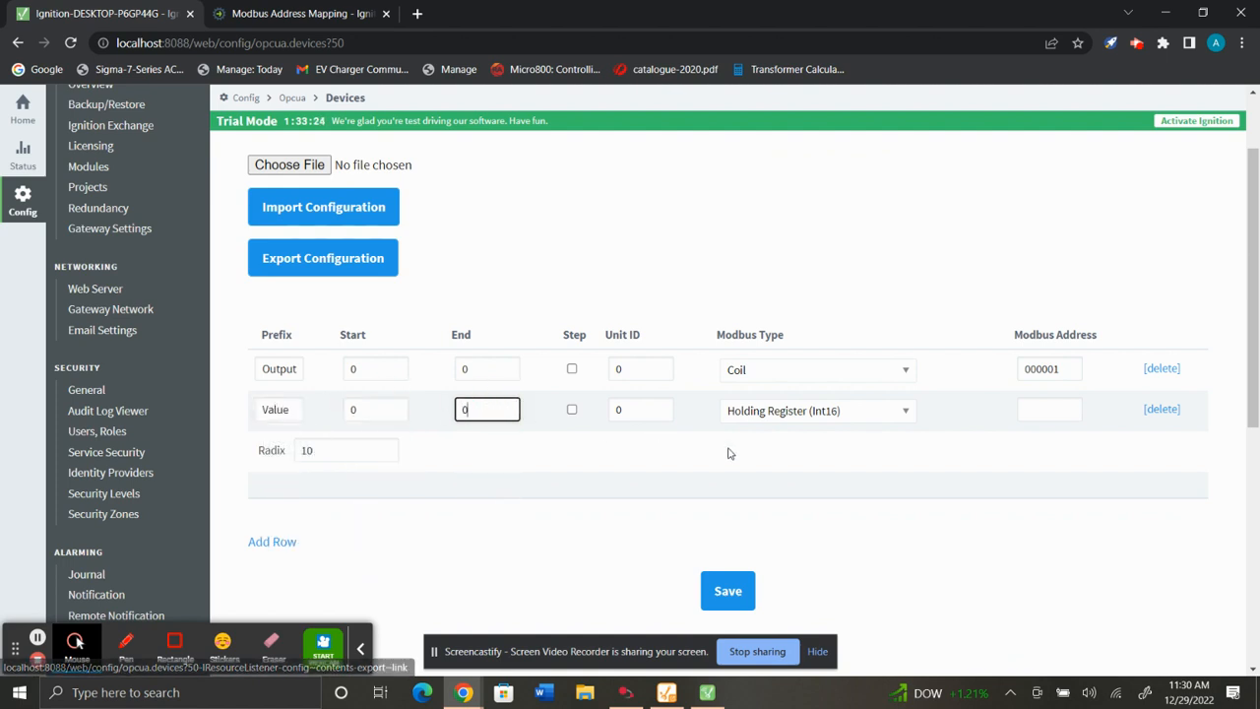
Consult the Modbus Address Mapping documentation's simple mapping demonstration for how to enter the Modbus address.
{"action": "left_click", "coordinate": [1073, 409]}
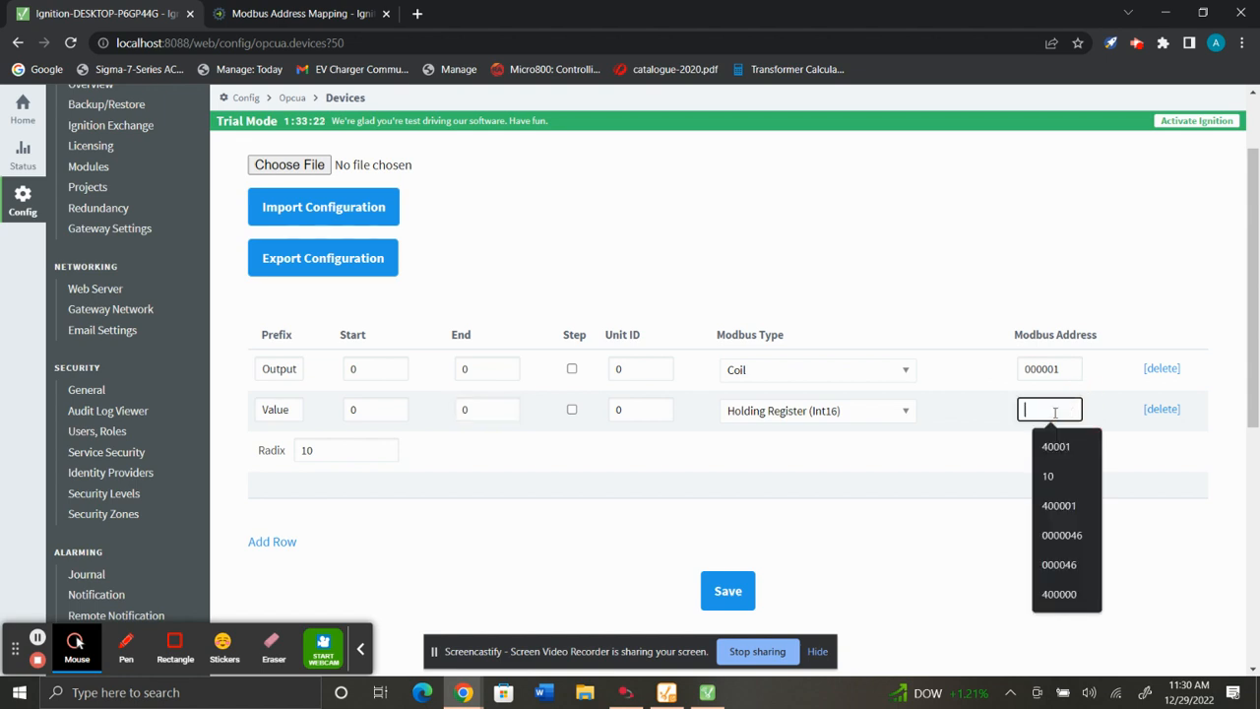
{"action": "left_click", "coordinate": [926, 398]}
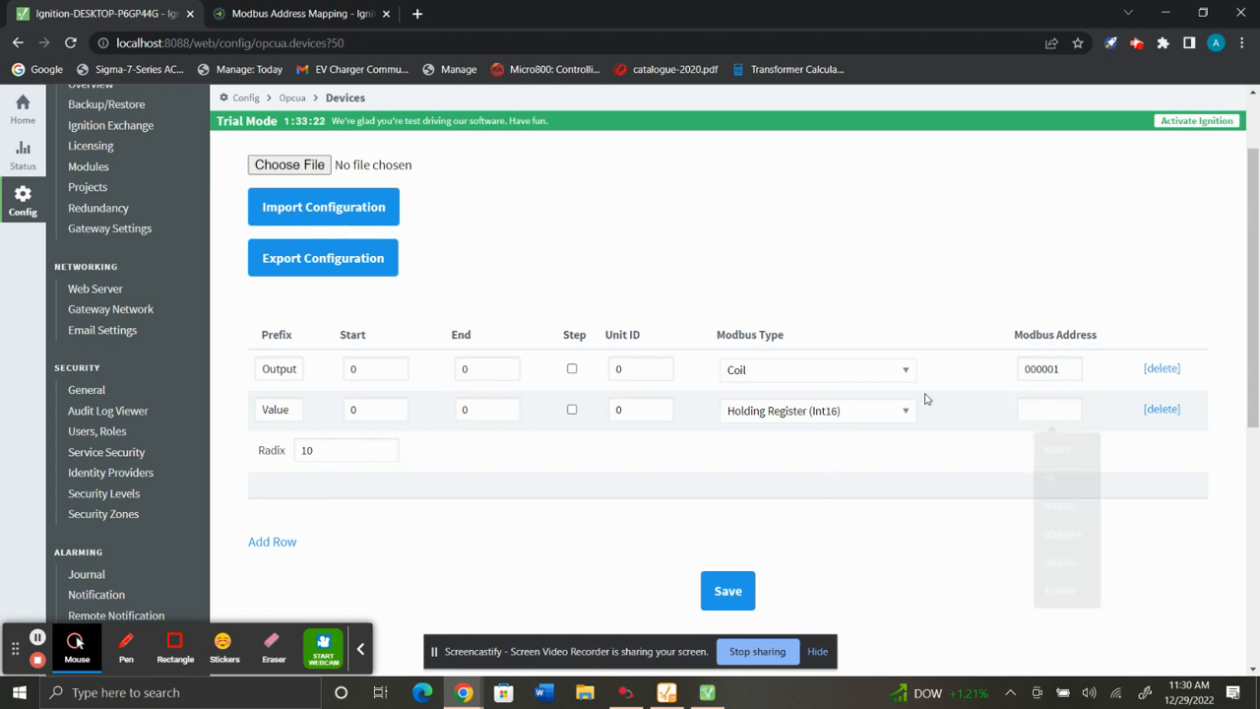
{"action": "left_click", "coordinate": [1051, 403]}
{"action": "left_click", "coordinate": [956, 514]}
{"action": "left_click", "coordinate": [315, 12]}
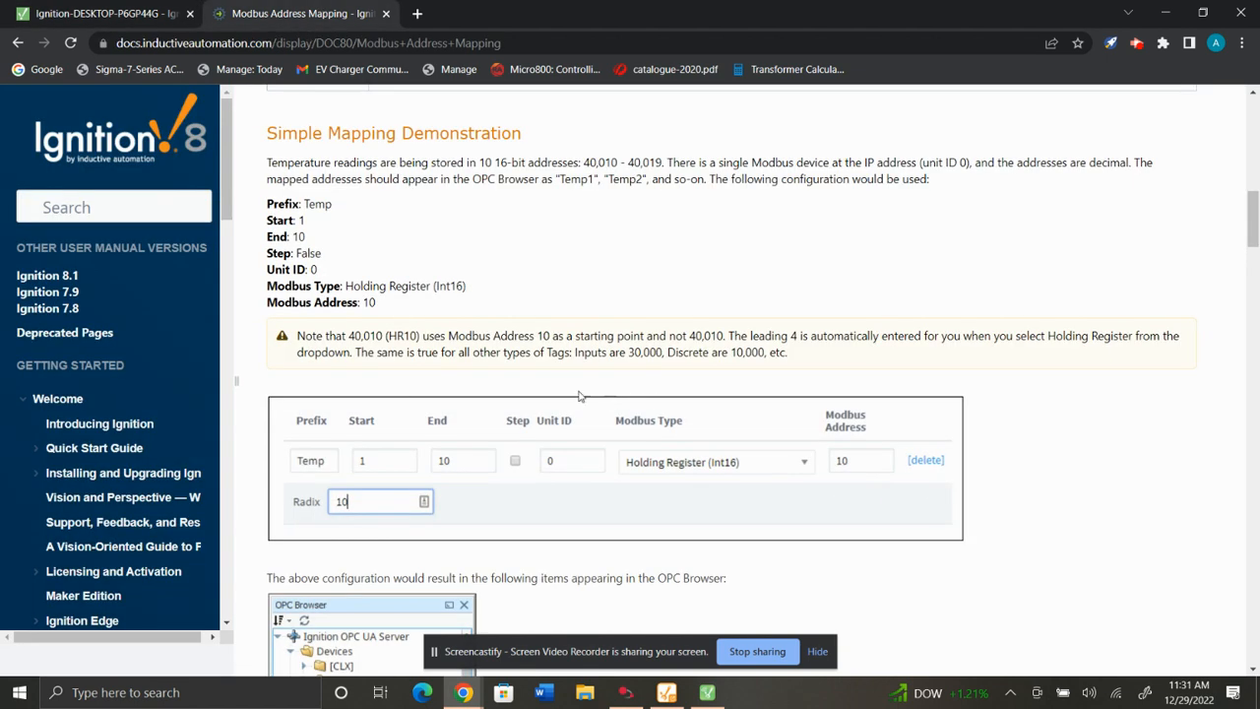
{"action": "scroll", "coordinate": [581, 396], "scroll_direction": "down", "scroll_amount": 1}
{"action": "scroll", "coordinate": [360, 340], "scroll_direction": "up", "scroll_amount": 2}
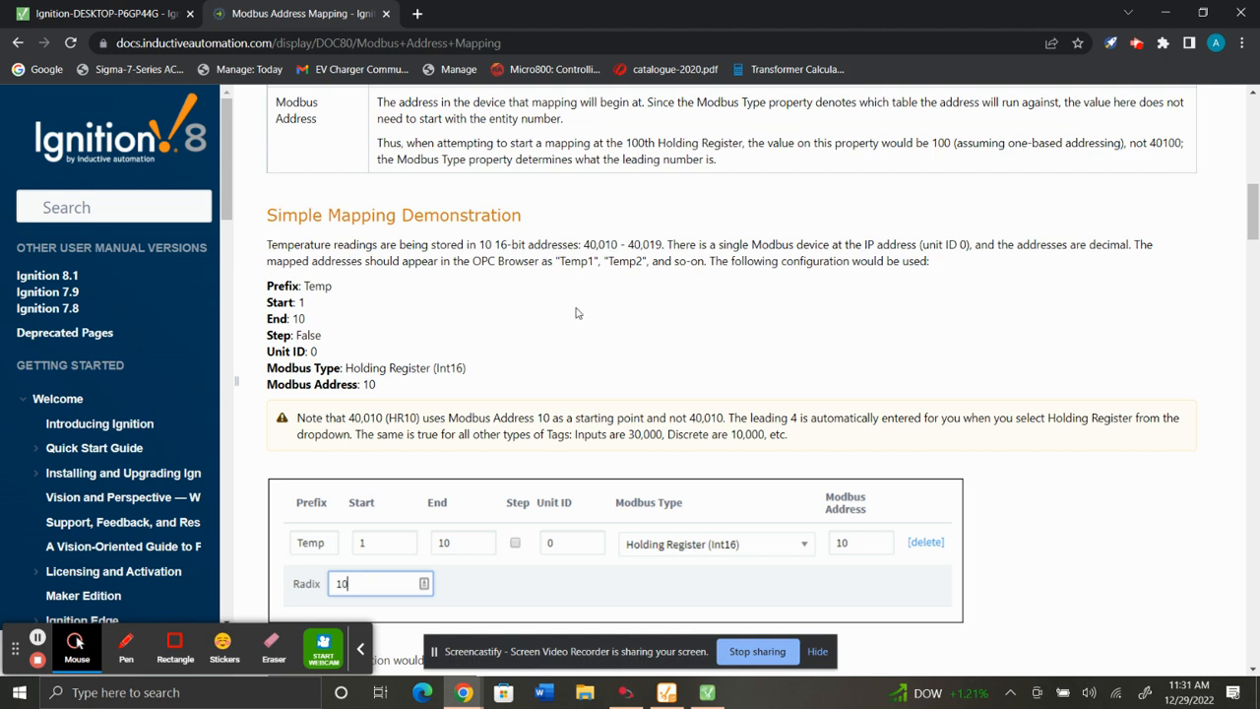
{"action": "left_click_drag", "start_coordinate": [604, 245], "coordinate": [665, 244]}
{"action": "left_click", "coordinate": [490, 337]}
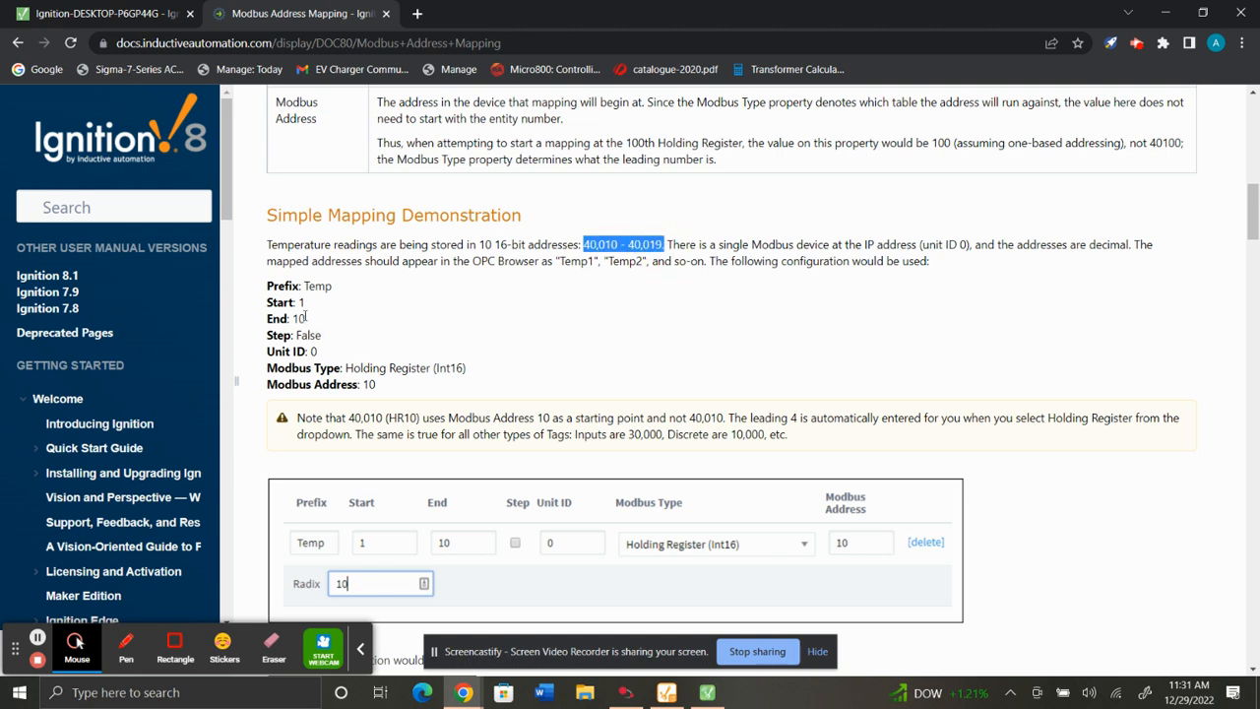
{"action": "left_click_drag", "start_coordinate": [315, 300], "coordinate": [281, 319]}
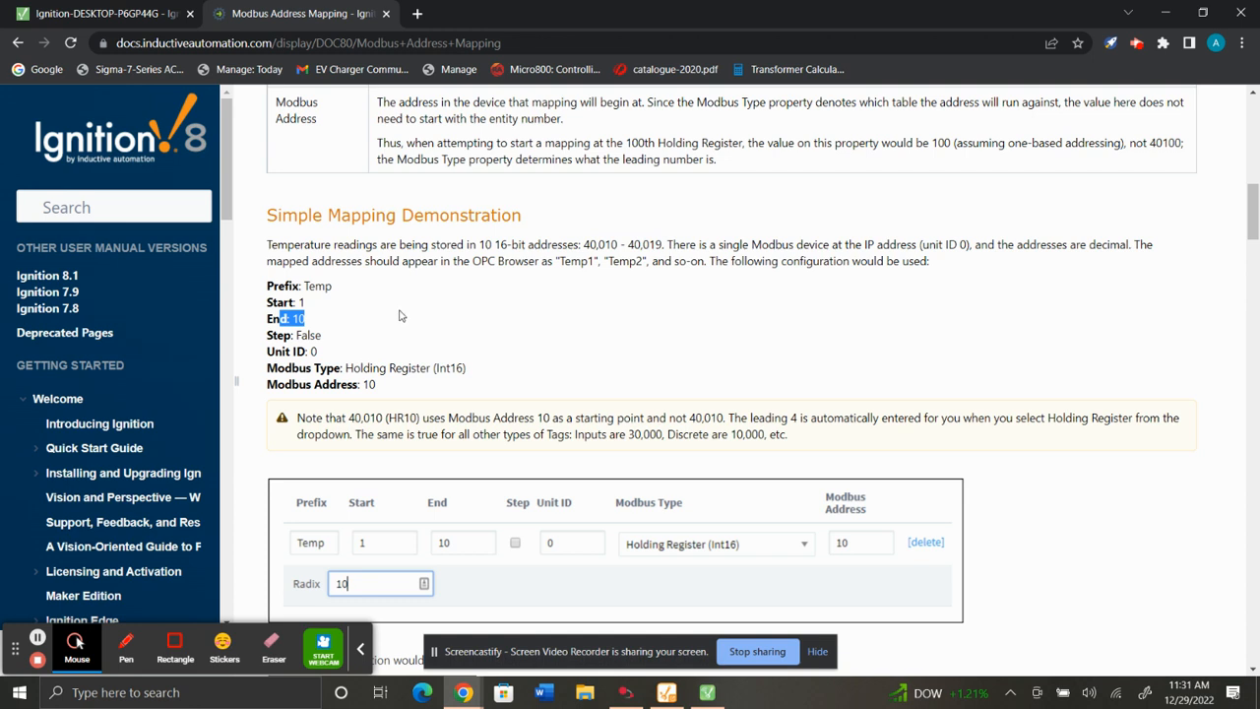
{"action": "left_click", "coordinate": [325, 309]}
{"action": "mouse_move", "coordinate": [309, 320]}
{"action": "left_mouse_down"}
{"action": "mouse_move", "coordinate": [288, 317]}
{"action": "mouse_move", "coordinate": [308, 303]}
{"action": "mouse_move", "coordinate": [303, 318]}
{"action": "left_mouse_up"}
{"action": "left_click", "coordinate": [320, 355]}
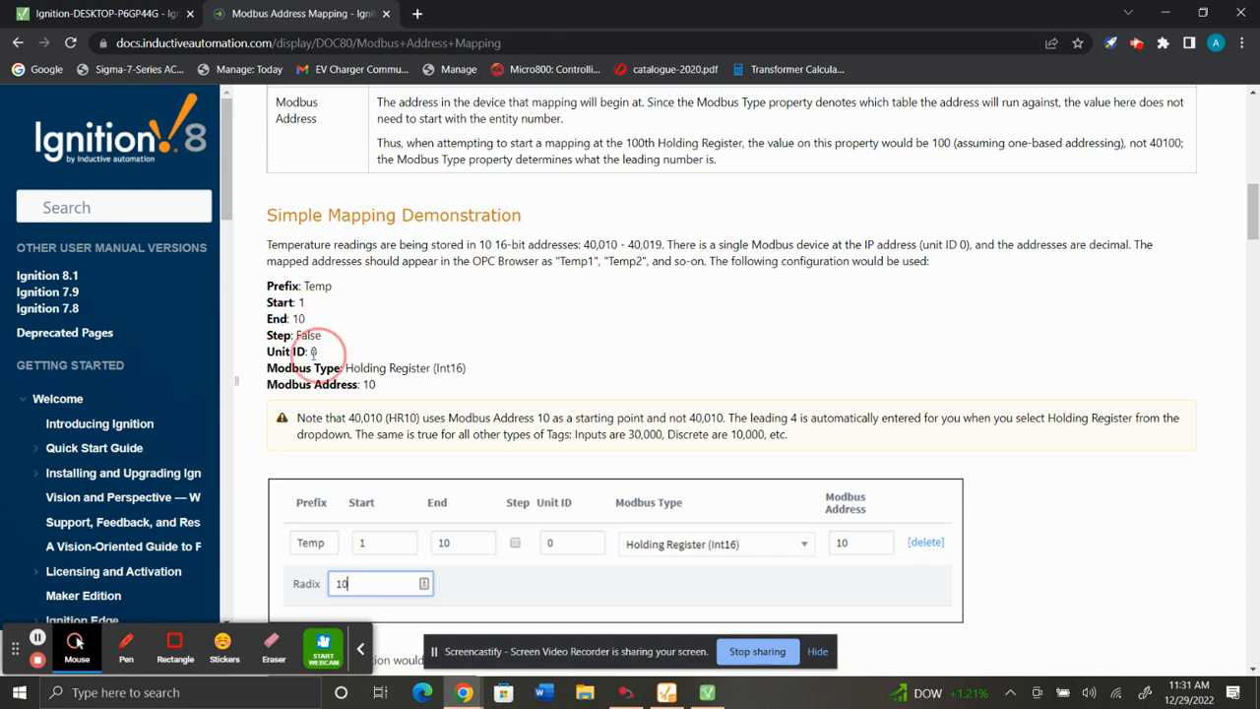
{"action": "left_click", "coordinate": [380, 385]}
{"action": "left_click", "coordinate": [138, 13]}
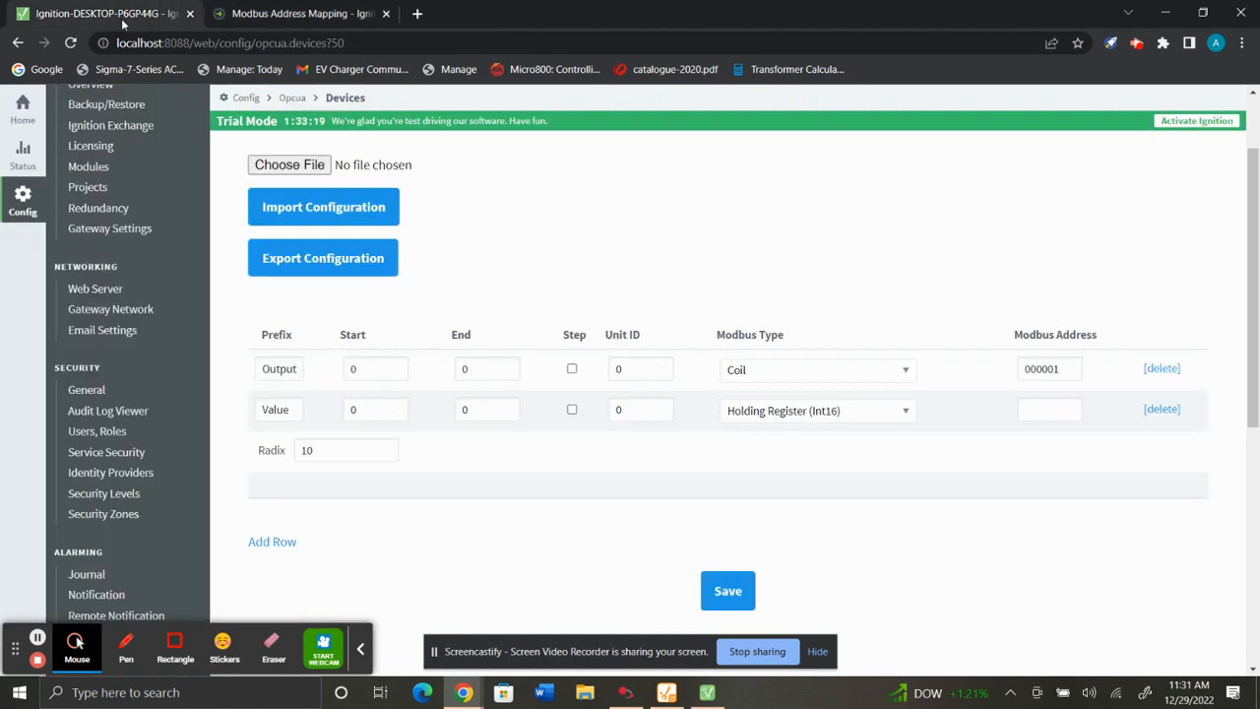
Set the Value row's Modbus address to 10 and save the address configuration.
{"action": "left_click", "coordinate": [1041, 417]}
{"action": "type", "text": "1"}
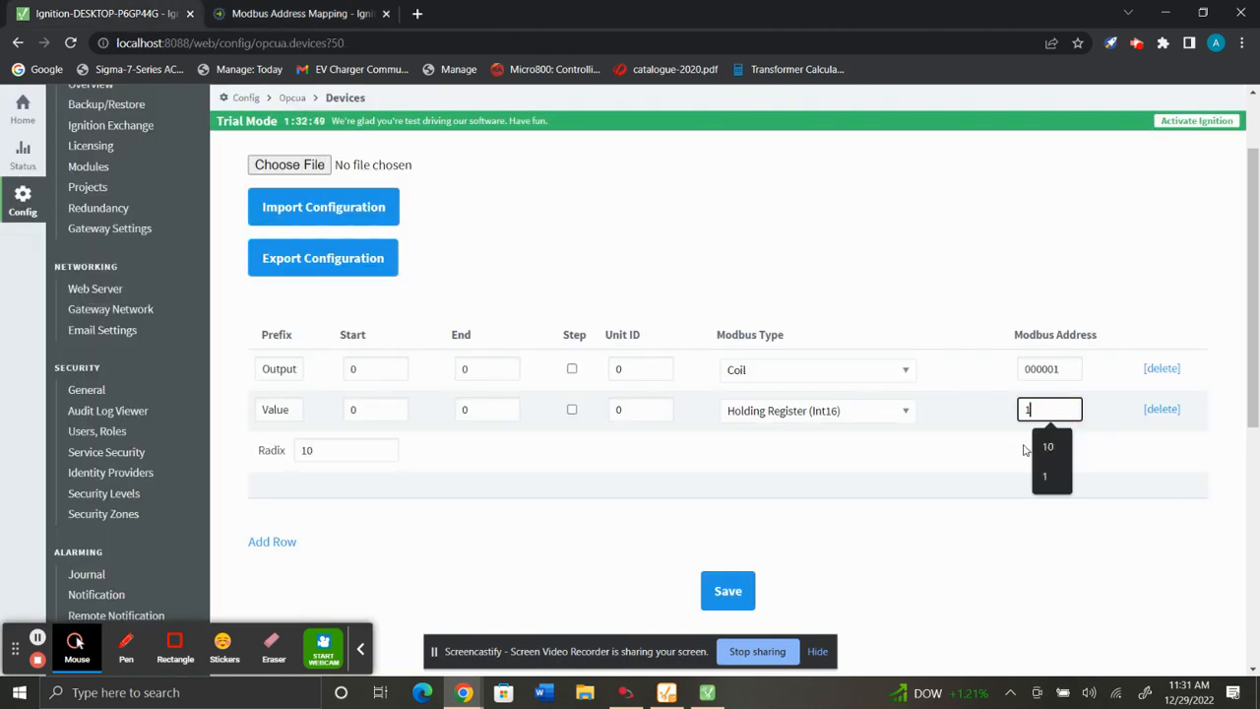
{"action": "type", "text": "0"}
{"action": "left_click", "coordinate": [894, 535]}
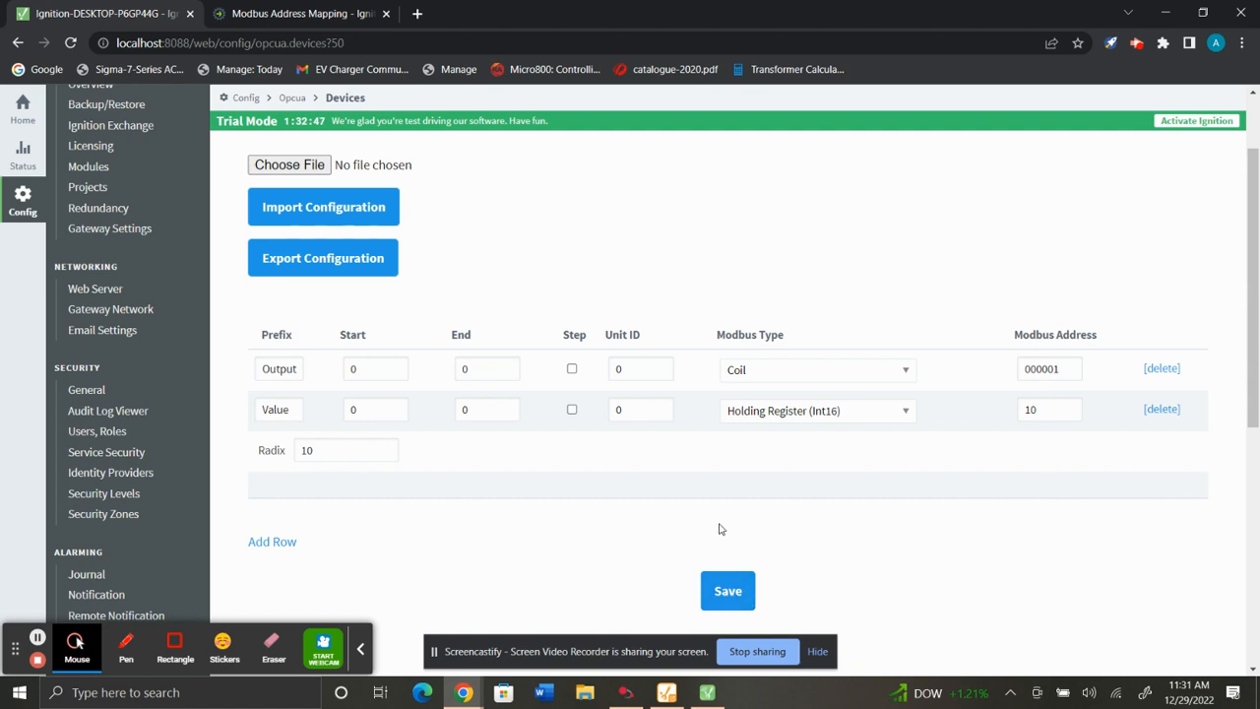
{"action": "left_click", "coordinate": [734, 596]}
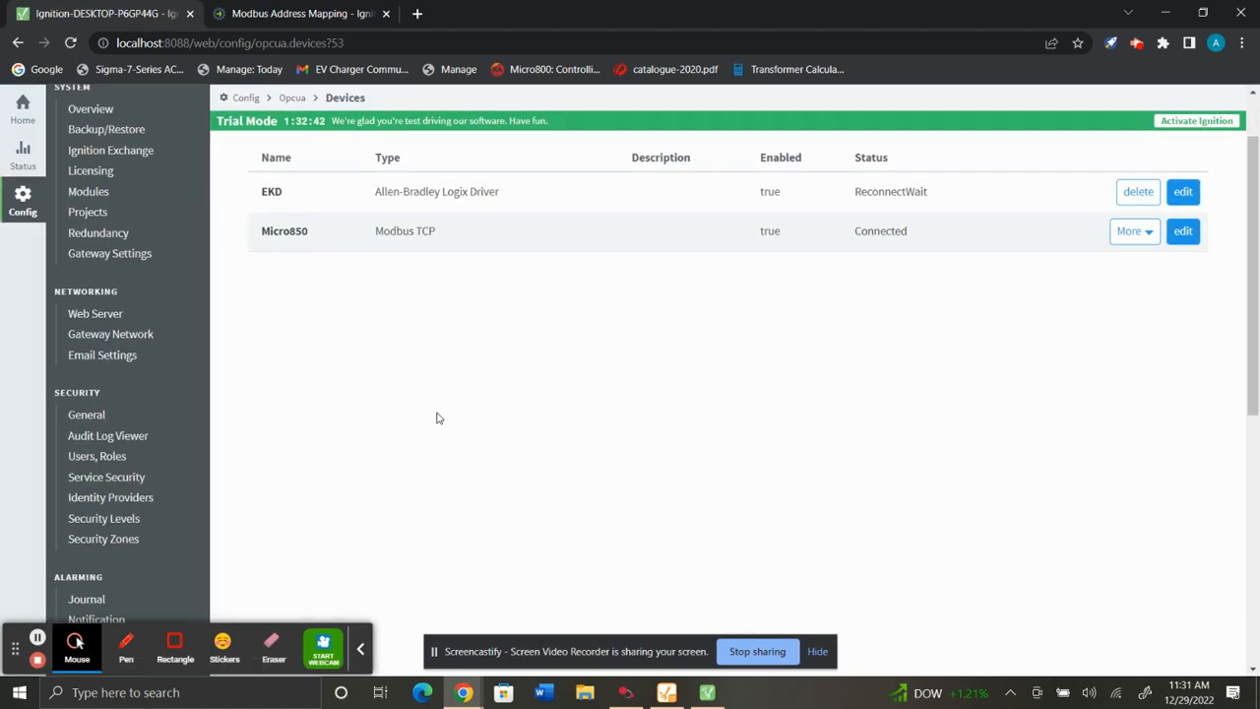
Open the OPC Quick Client and expand the Micro850 device down to its Output0 and Value0 tags.
{"action": "scroll", "coordinate": [396, 394], "scroll_direction": "down", "scroll_amount": 5}
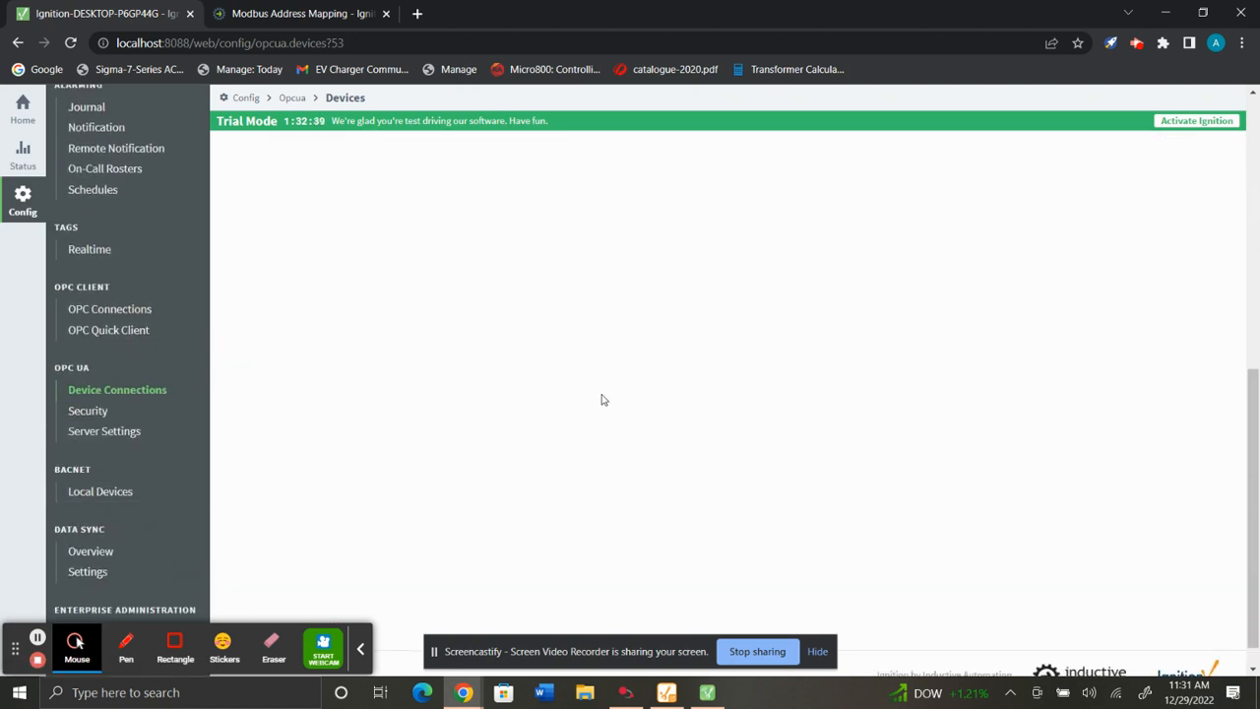
{"action": "left_click", "coordinate": [110, 335]}
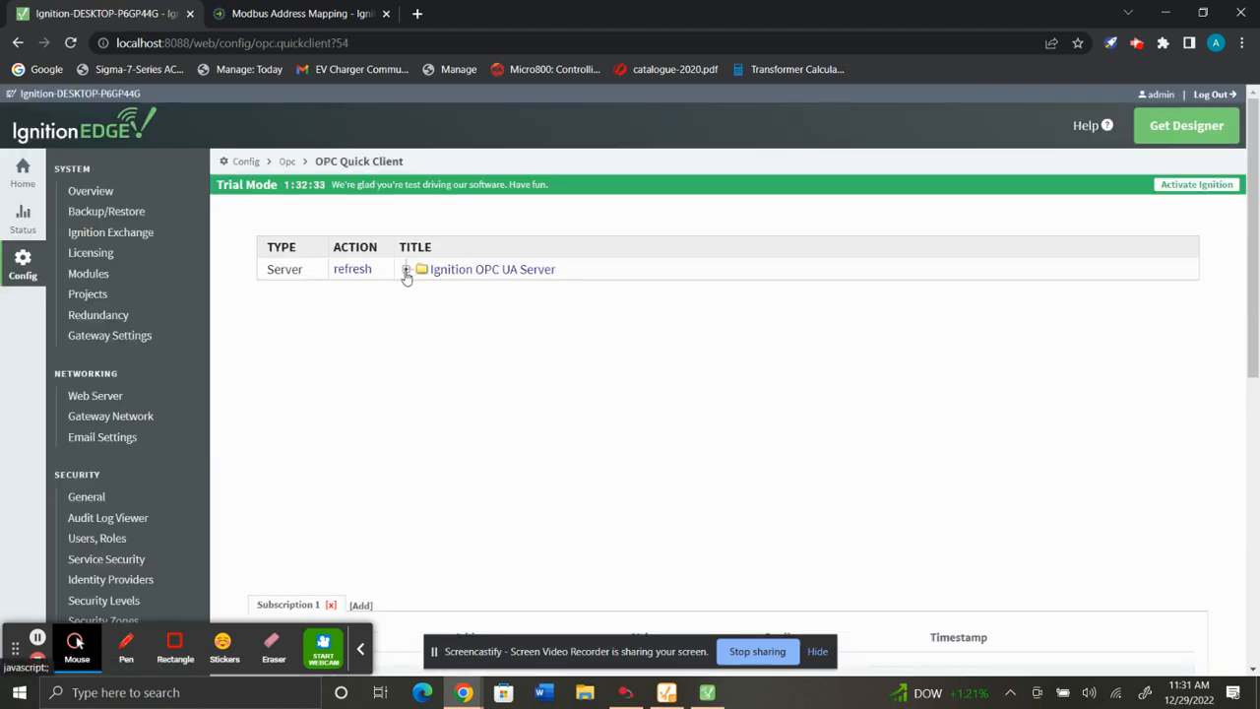
{"action": "left_click", "coordinate": [405, 270]}
{"action": "left_click", "coordinate": [421, 290]}
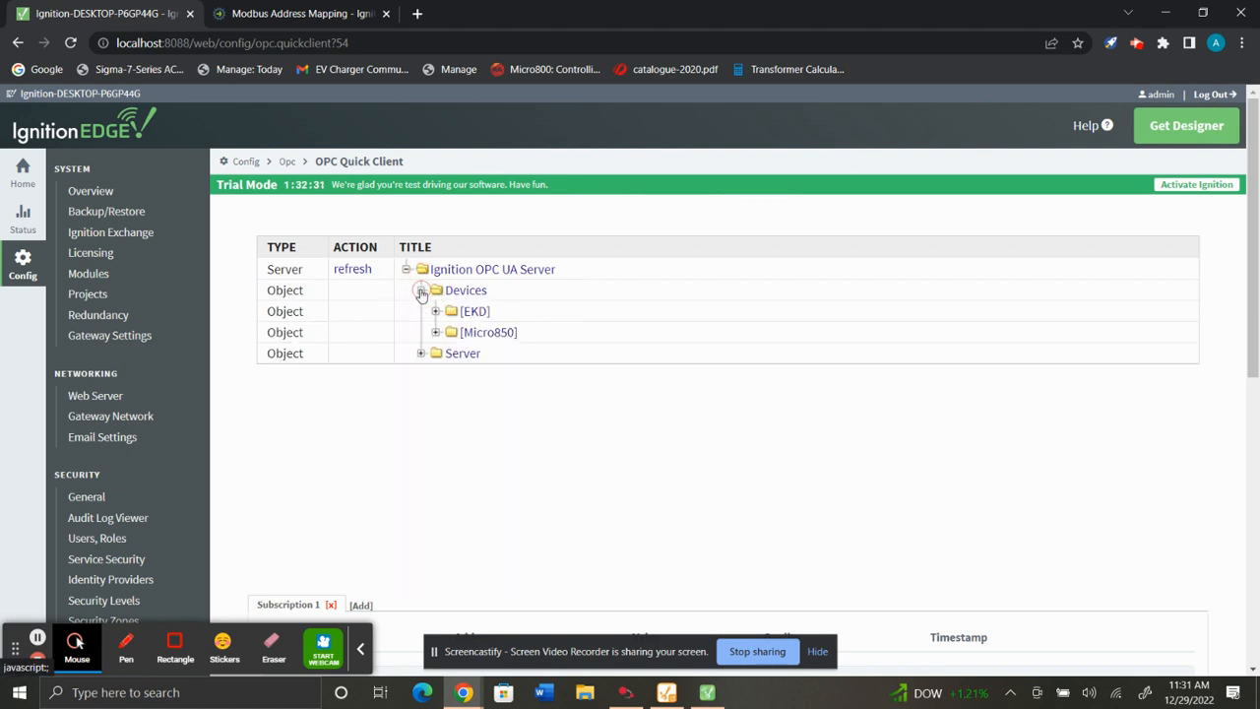
{"action": "left_click", "coordinate": [435, 332]}
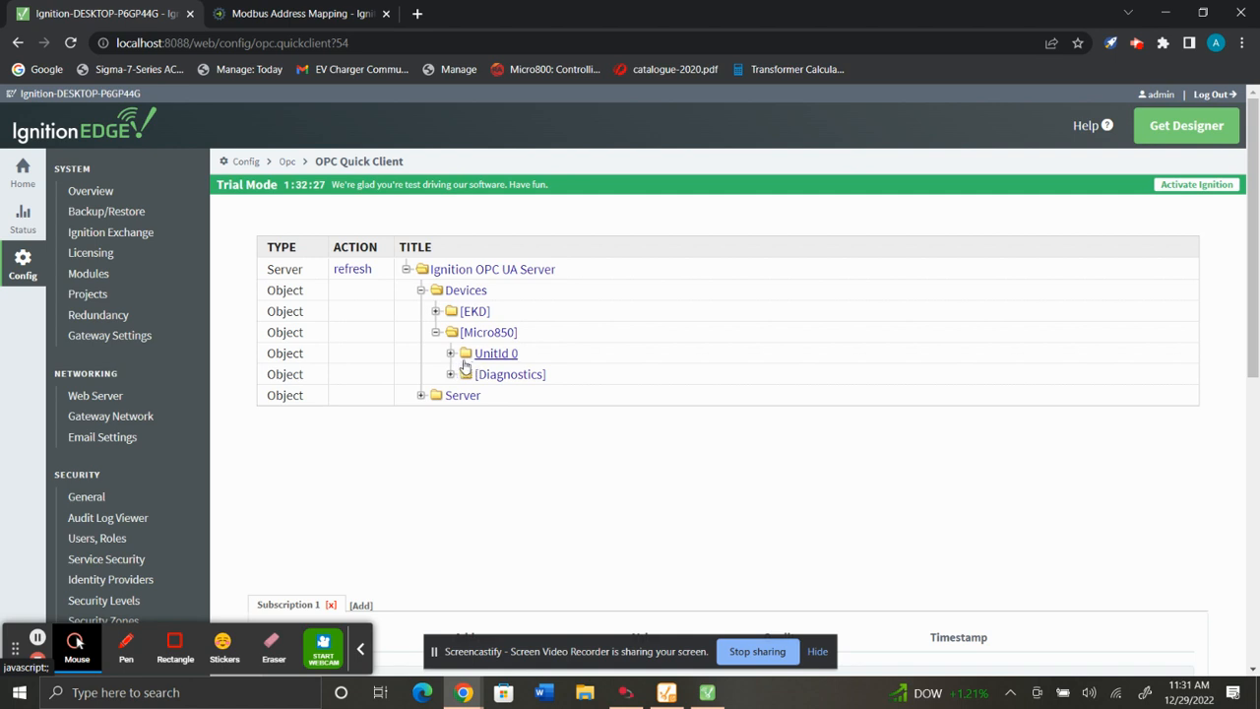
{"action": "left_click", "coordinate": [450, 353]}
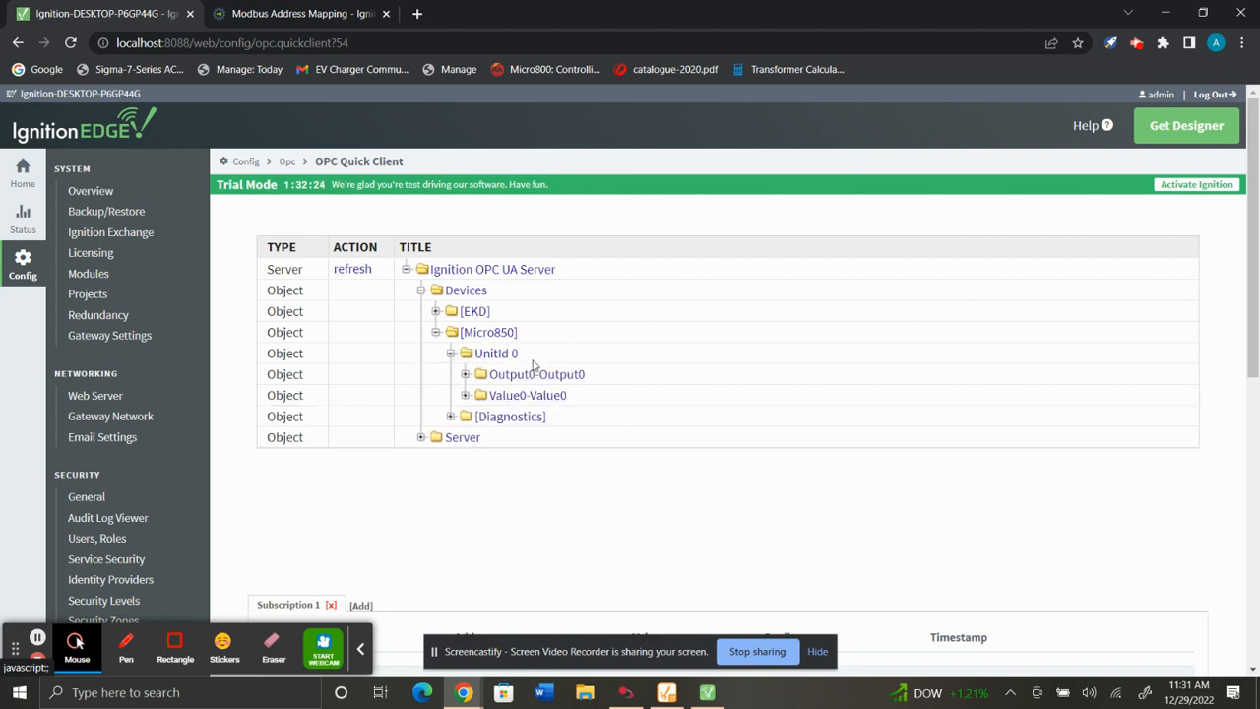
{"action": "left_click", "coordinate": [465, 374]}
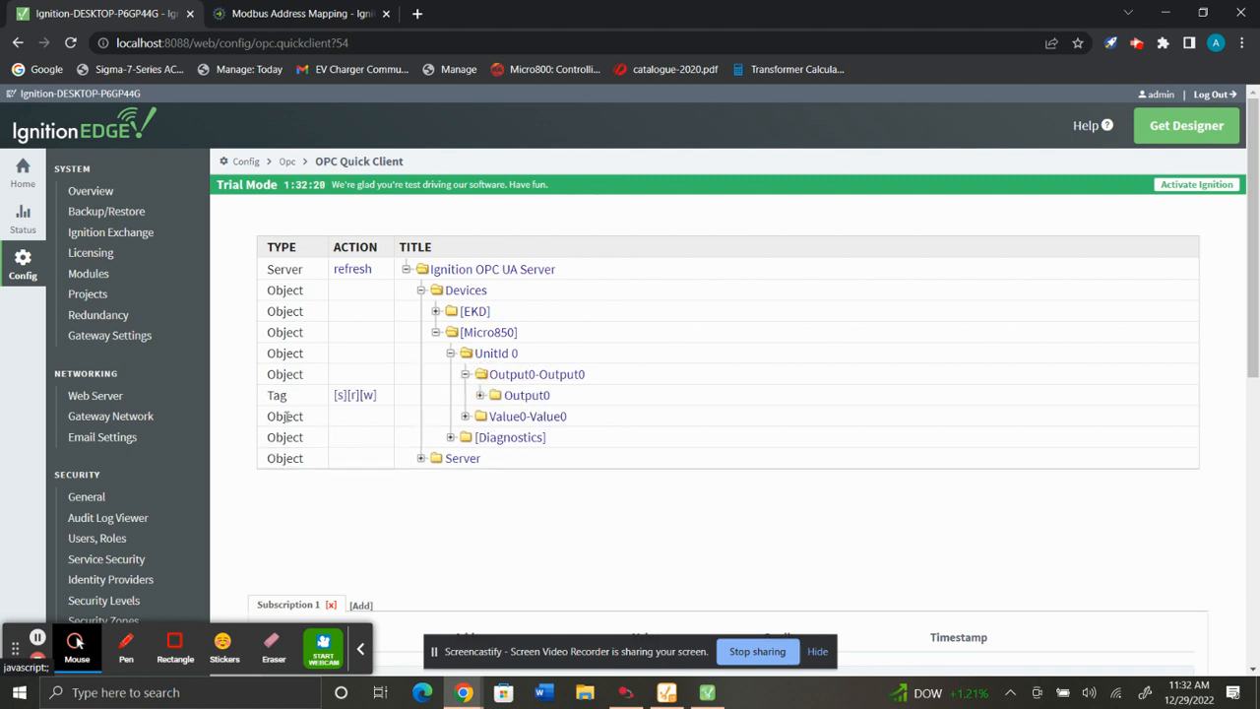
{"action": "left_click", "coordinate": [464, 417]}
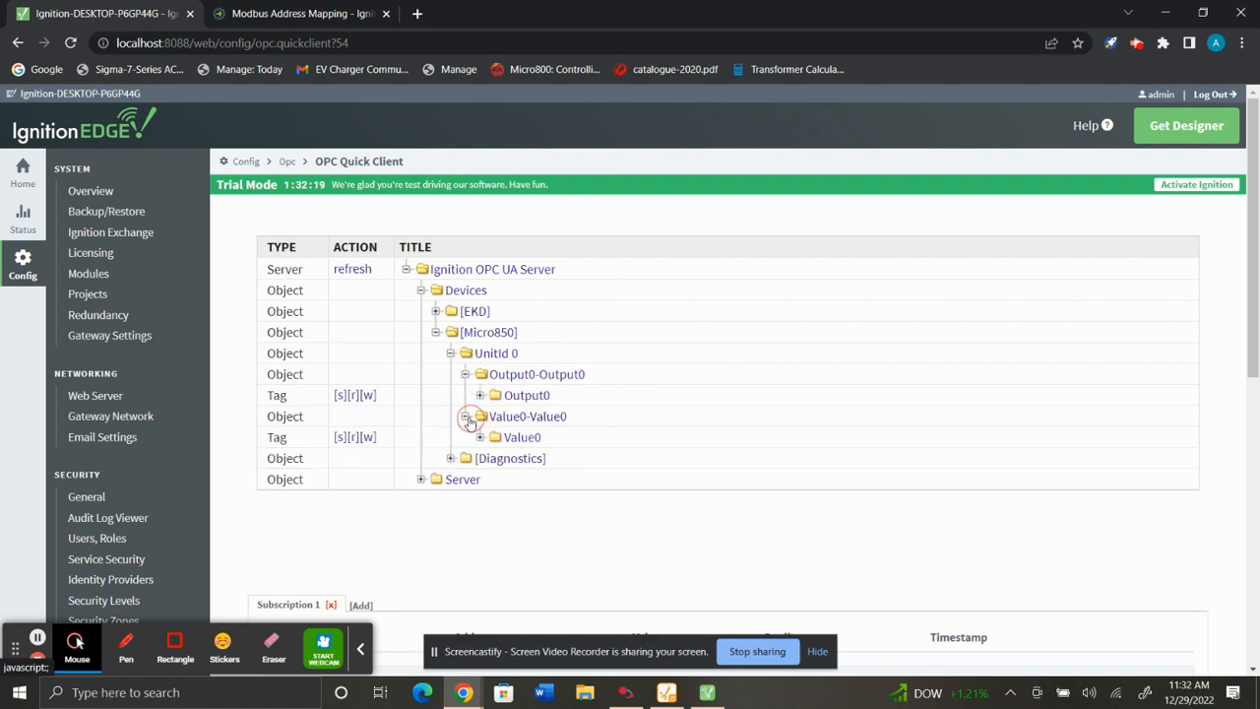
Subscribe to the Output0 and Value0 tags to monitor their values.
{"action": "left_click", "coordinate": [338, 397]}
{"action": "scroll", "coordinate": [340, 399], "scroll_direction": "down", "scroll_amount": 2}
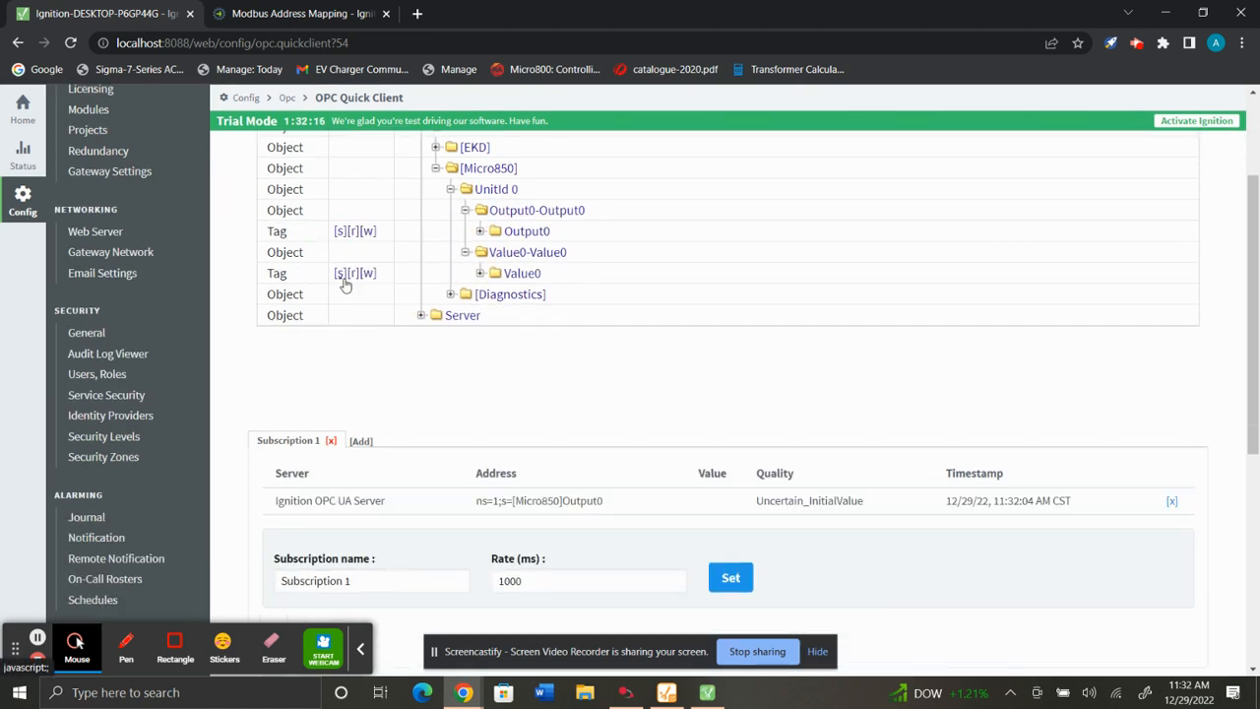
{"action": "left_click", "coordinate": [339, 274]}
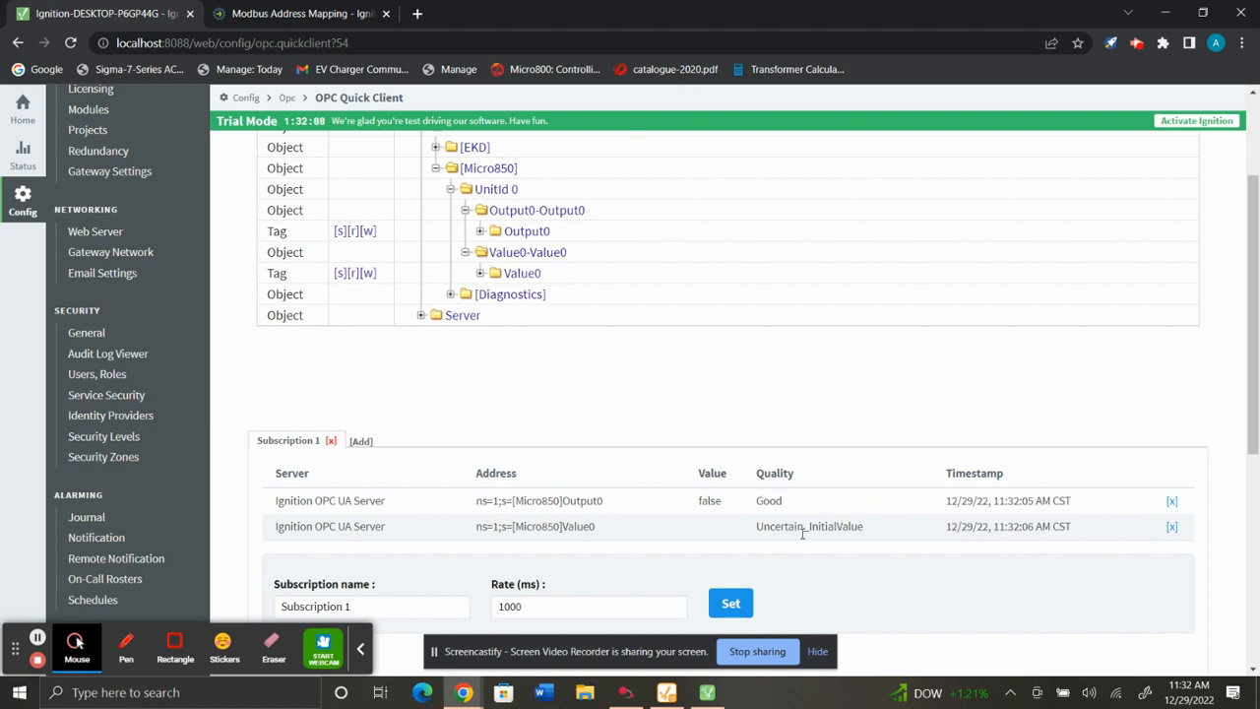
{"action": "scroll", "coordinate": [802, 532], "scroll_direction": "down", "scroll_amount": 3}
{"action": "scroll", "coordinate": [807, 536], "scroll_direction": "up", "scroll_amount": 3}
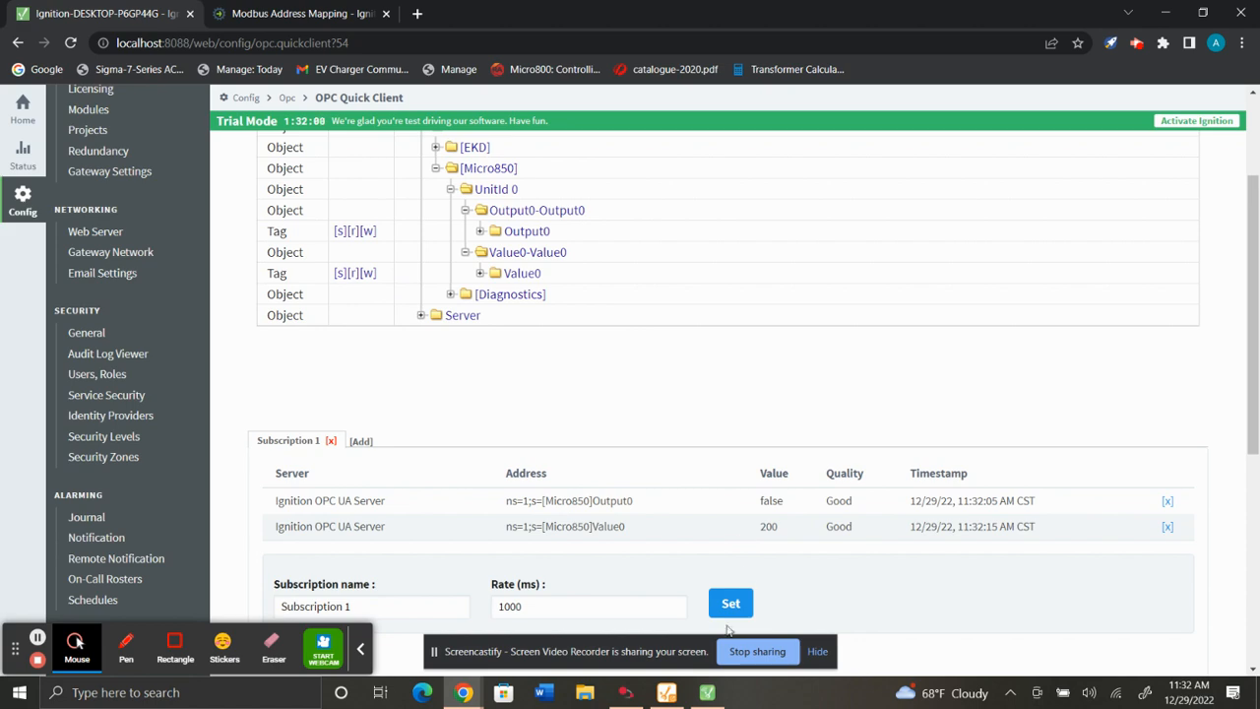
In Connected Components Workbench, set the Value global variable's logical value to 50, then return to the browser.
{"action": "left_click", "coordinate": [626, 692]}
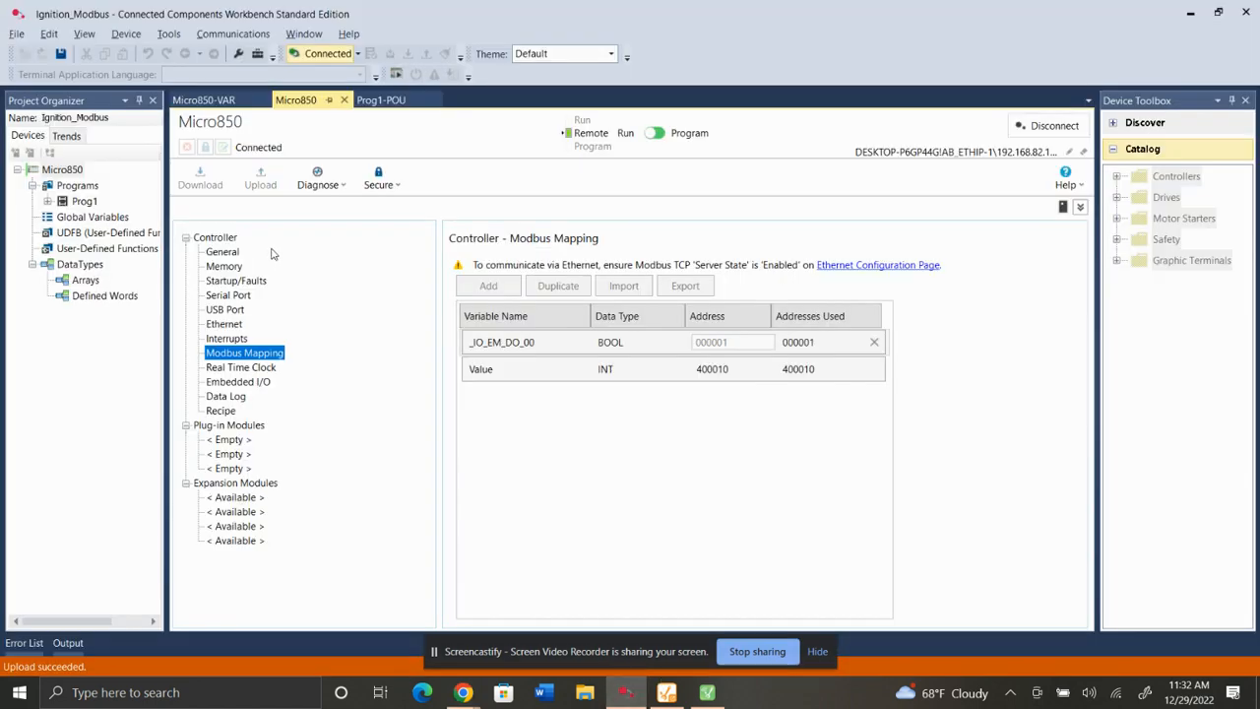
{"action": "left_click", "coordinate": [92, 218]}
{"action": "double_click", "coordinate": [92, 223]}
{"action": "scroll", "coordinate": [417, 448], "scroll_direction": "down", "scroll_amount": 7}
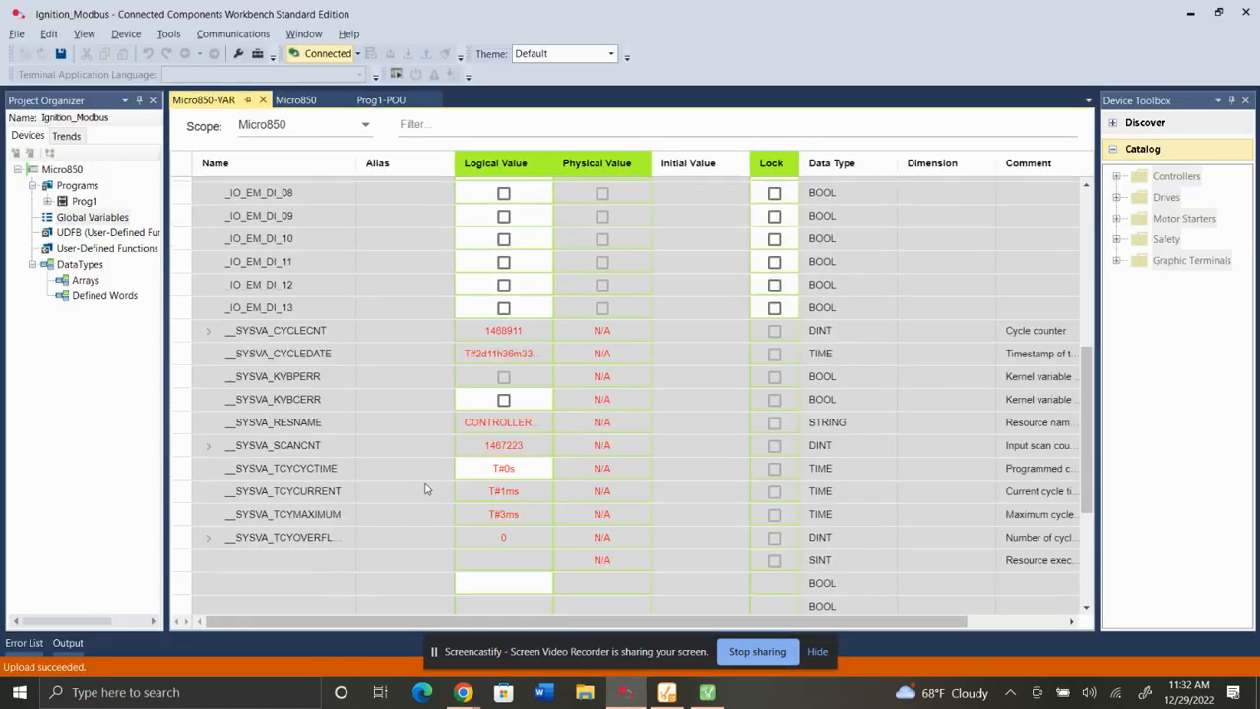
{"action": "left_click", "coordinate": [520, 611]}
{"action": "left_click", "coordinate": [520, 611]}
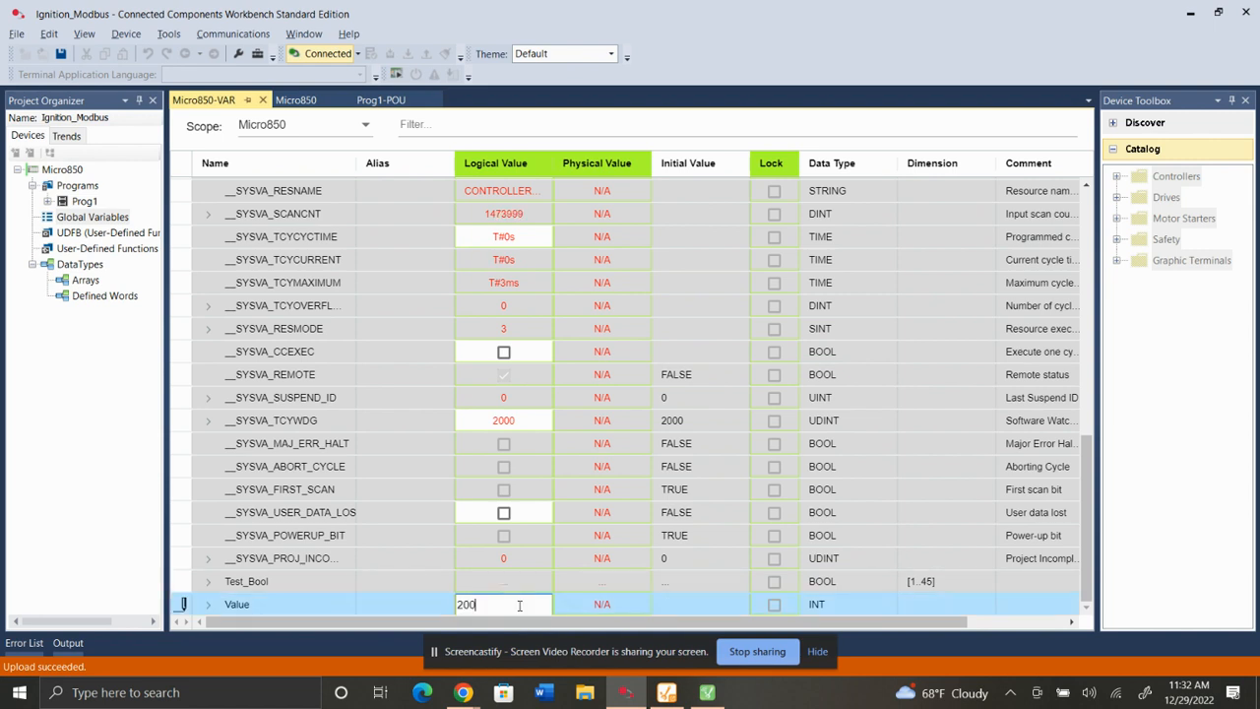
{"action": "left_click_drag", "start_coordinate": [520, 610], "coordinate": [455, 612]}
{"action": "type", "text": "50"}
{"action": "left_click", "coordinate": [399, 558]}
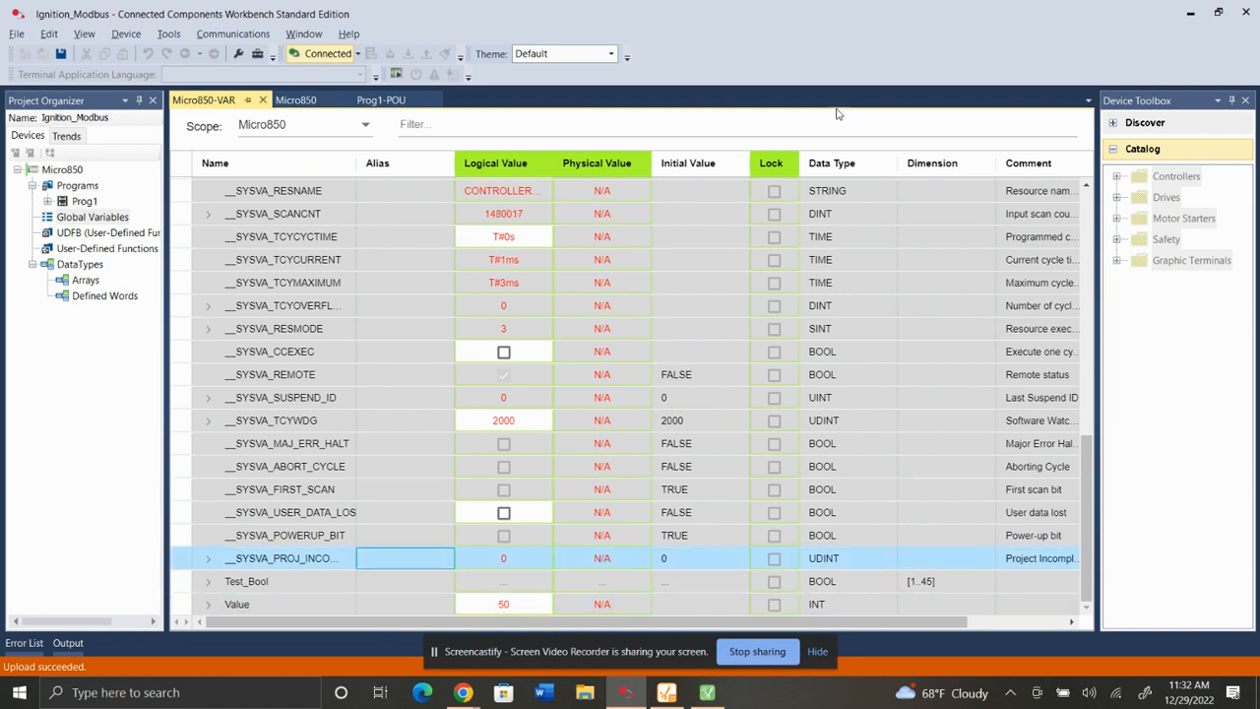
{"action": "left_click", "coordinate": [1190, 12]}
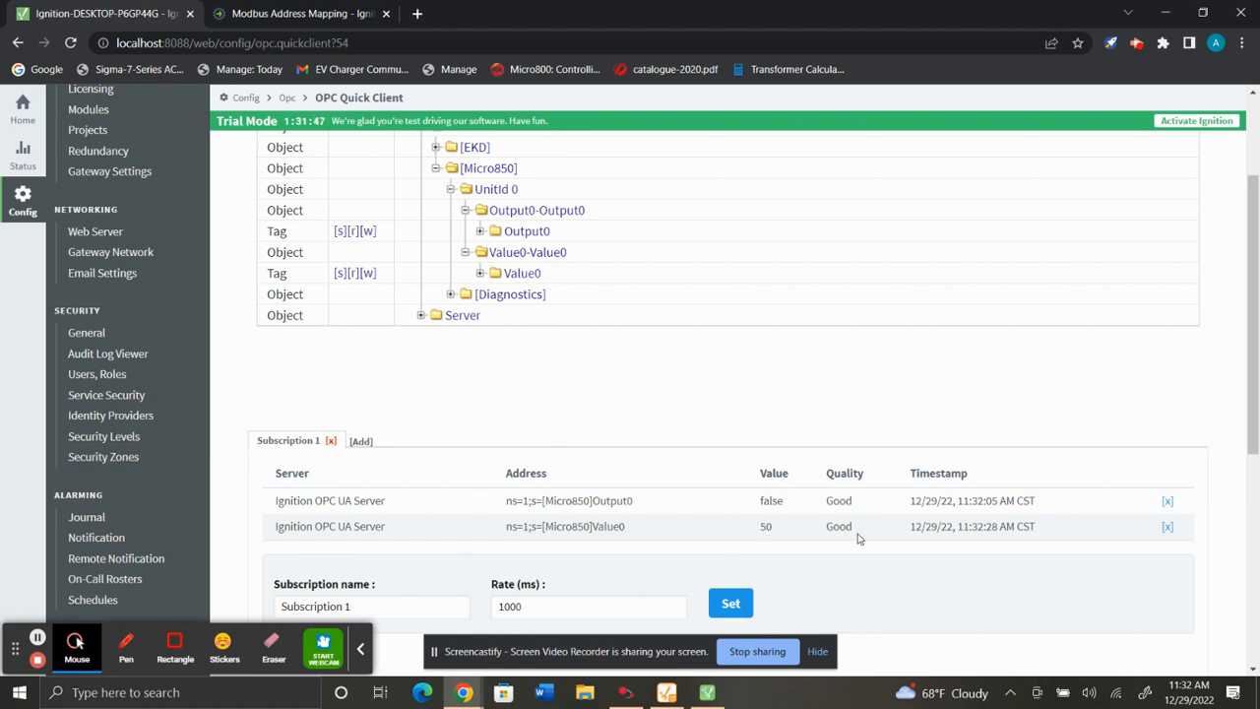
Write the value 1 to the Output0 tag.
{"action": "left_click_drag", "start_coordinate": [786, 504], "coordinate": [749, 502]}
{"action": "left_click", "coordinate": [367, 232]}
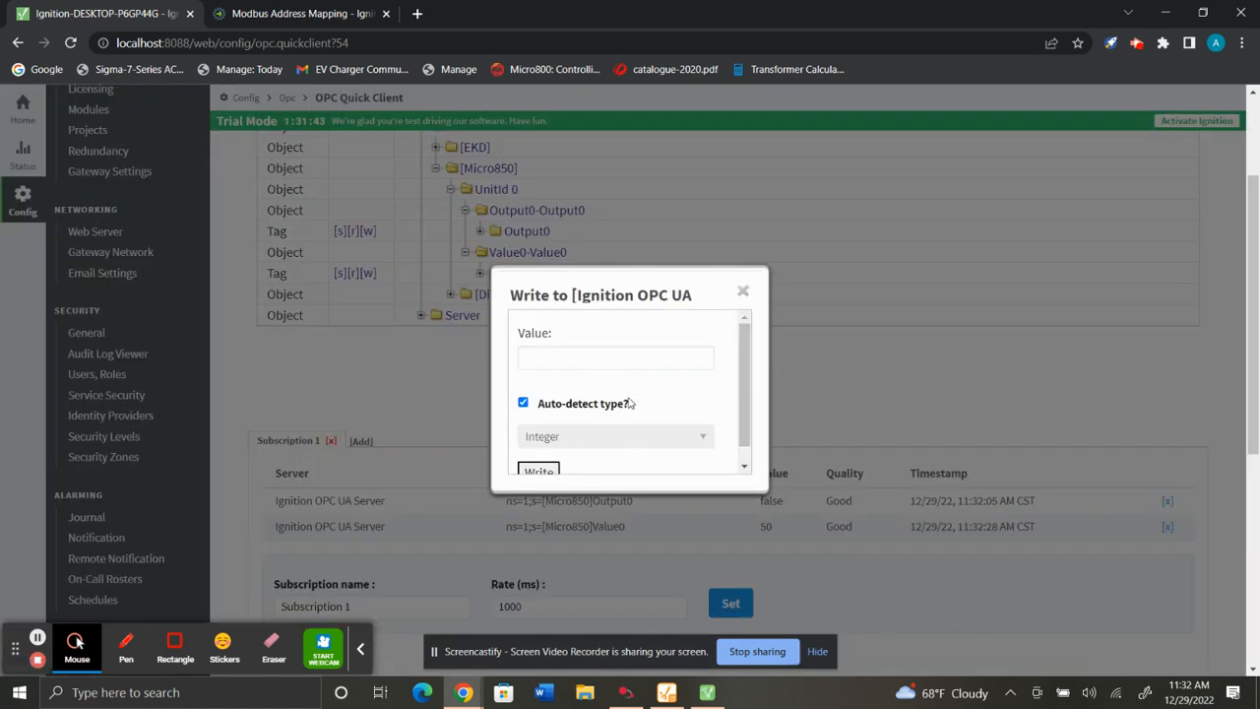
{"action": "left_click", "coordinate": [566, 360]}
{"action": "type", "text": "1"}
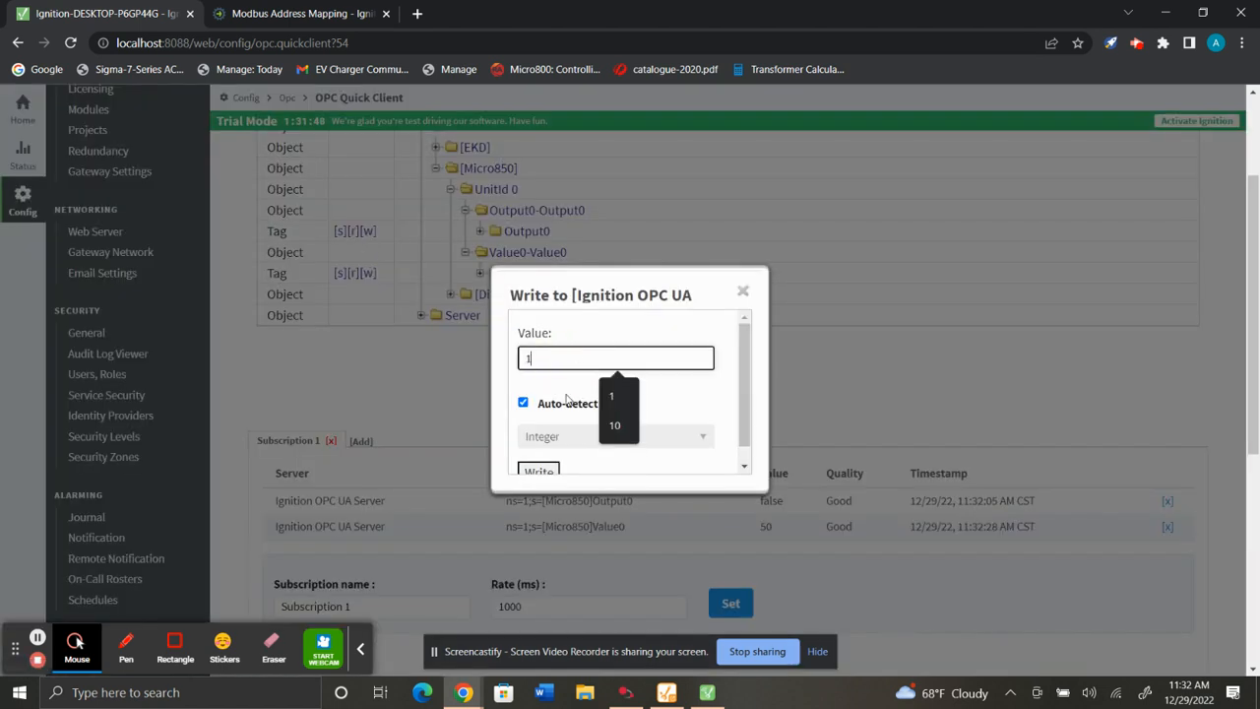
{"action": "left_click", "coordinate": [557, 471]}
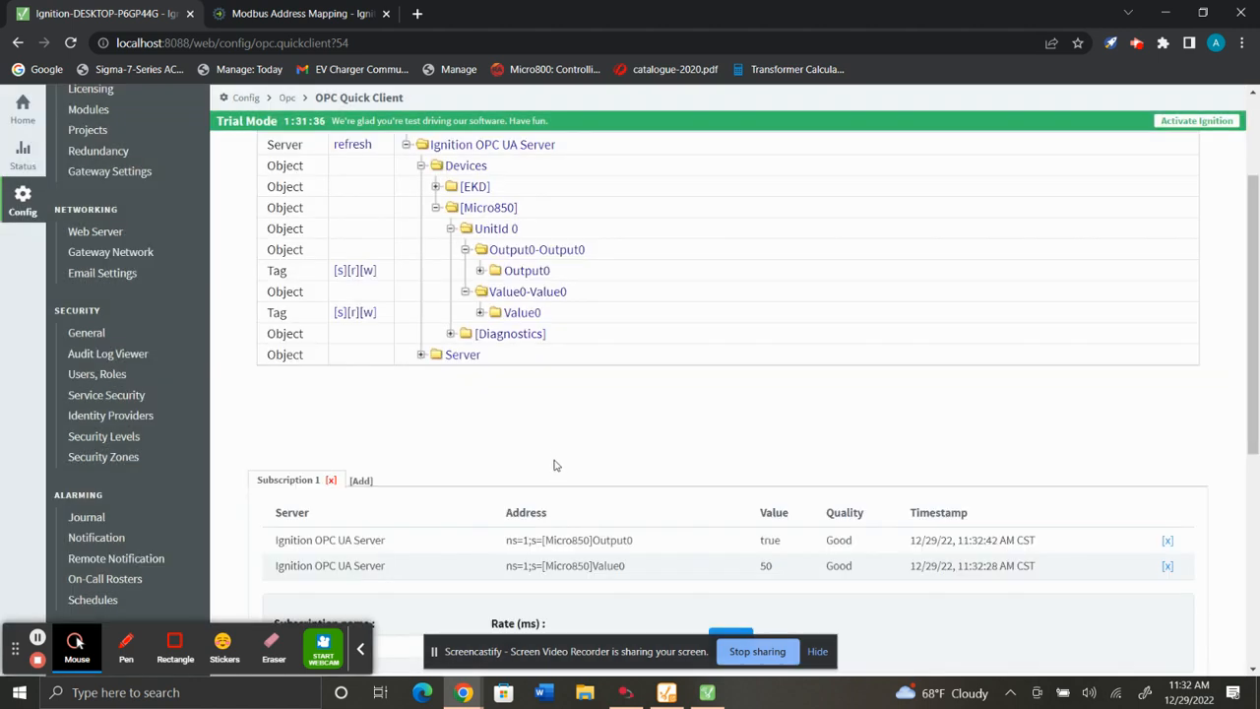
Write the value 0 to the Output0 tag.
{"action": "left_click", "coordinate": [365, 276]}
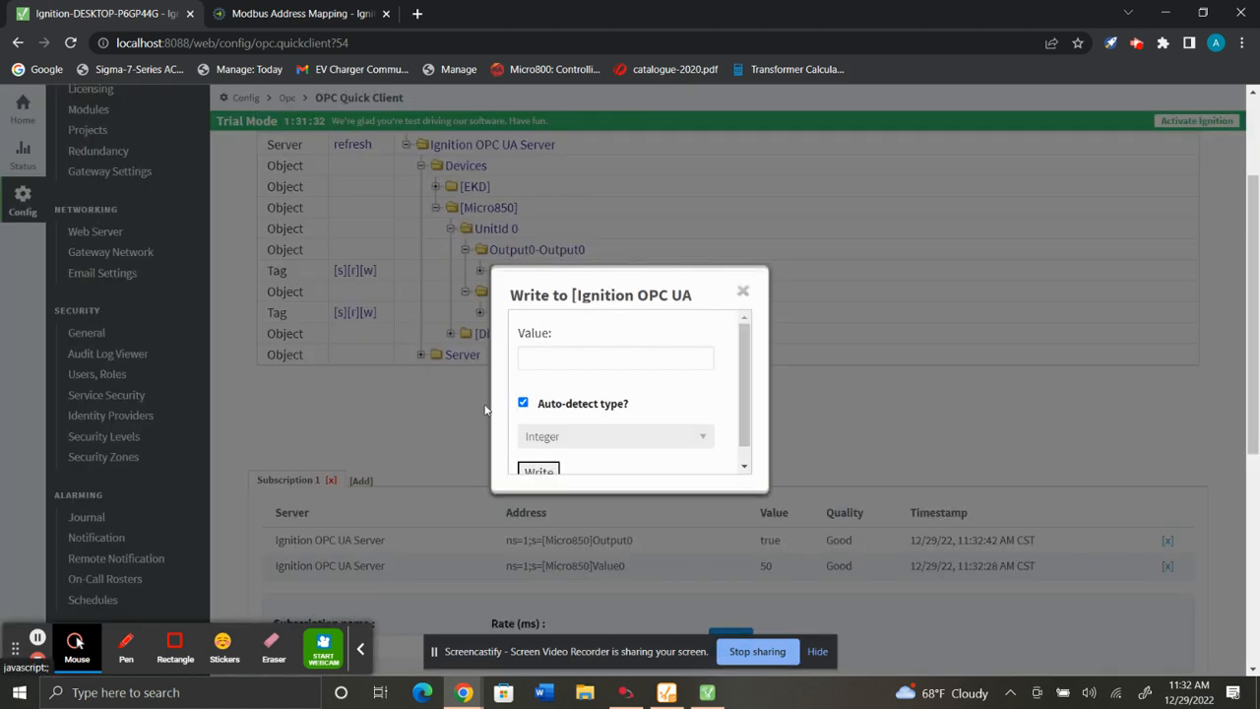
{"action": "left_click", "coordinate": [602, 358]}
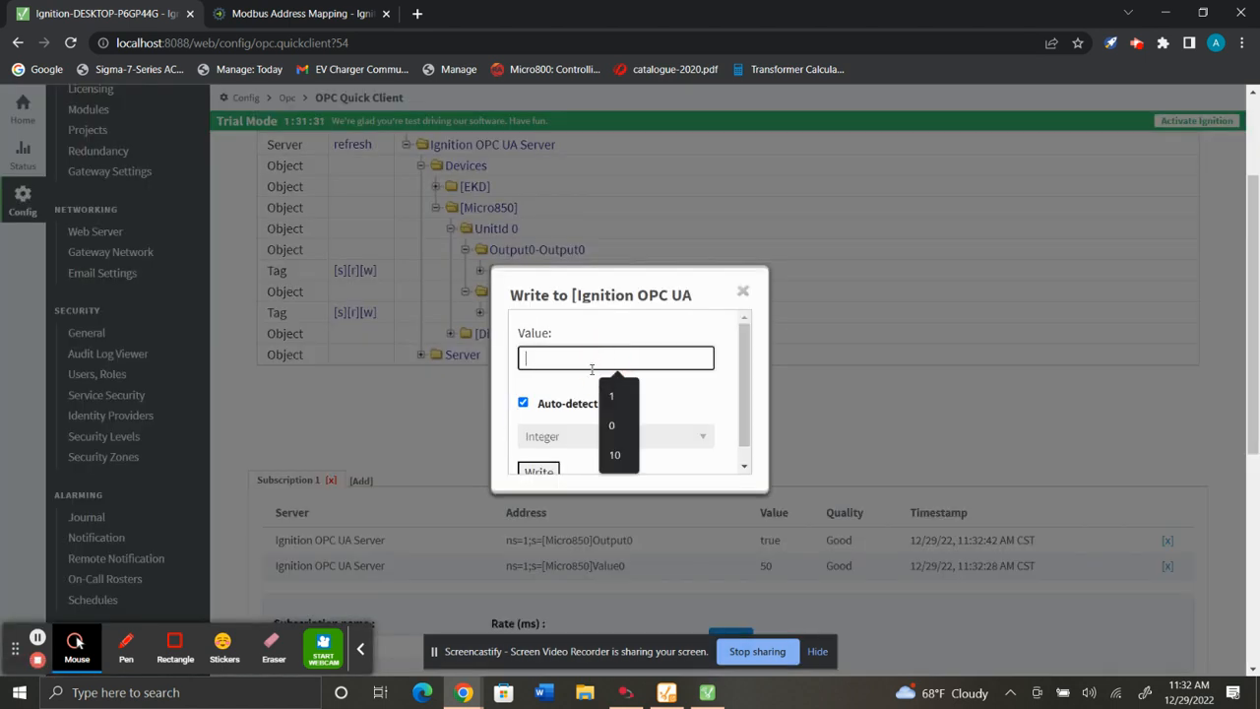
{"action": "left_click", "coordinate": [621, 429]}
{"action": "left_click", "coordinate": [537, 470]}
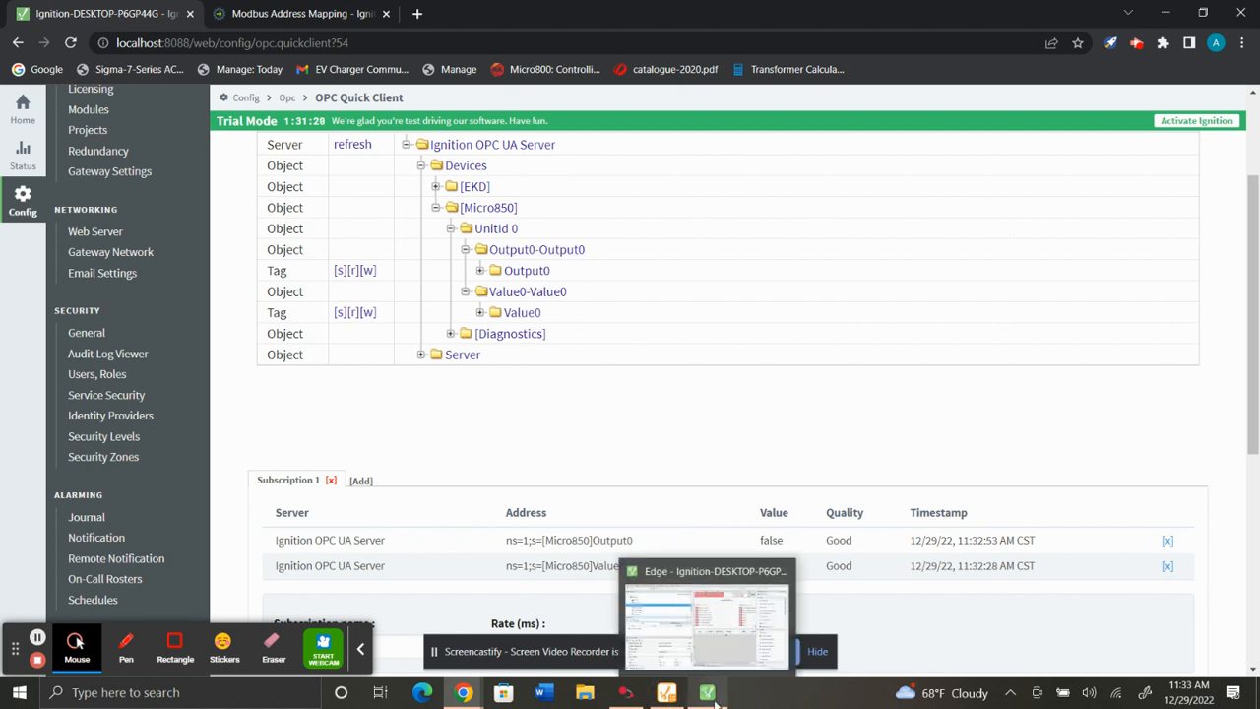
Switch to Ignition Designer and import the Micro850 device tags into the edge tag provider via Browse Devices.
{"action": "left_click", "coordinate": [728, 561]}
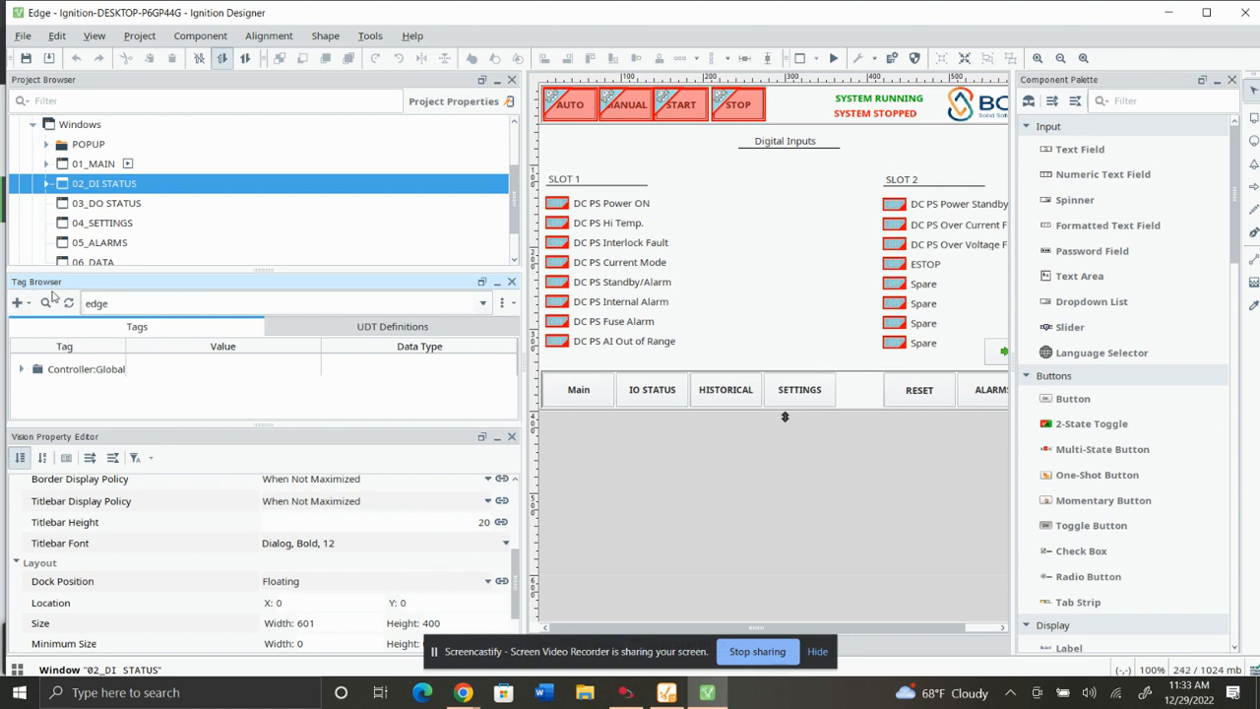
{"action": "left_click", "coordinate": [21, 304]}
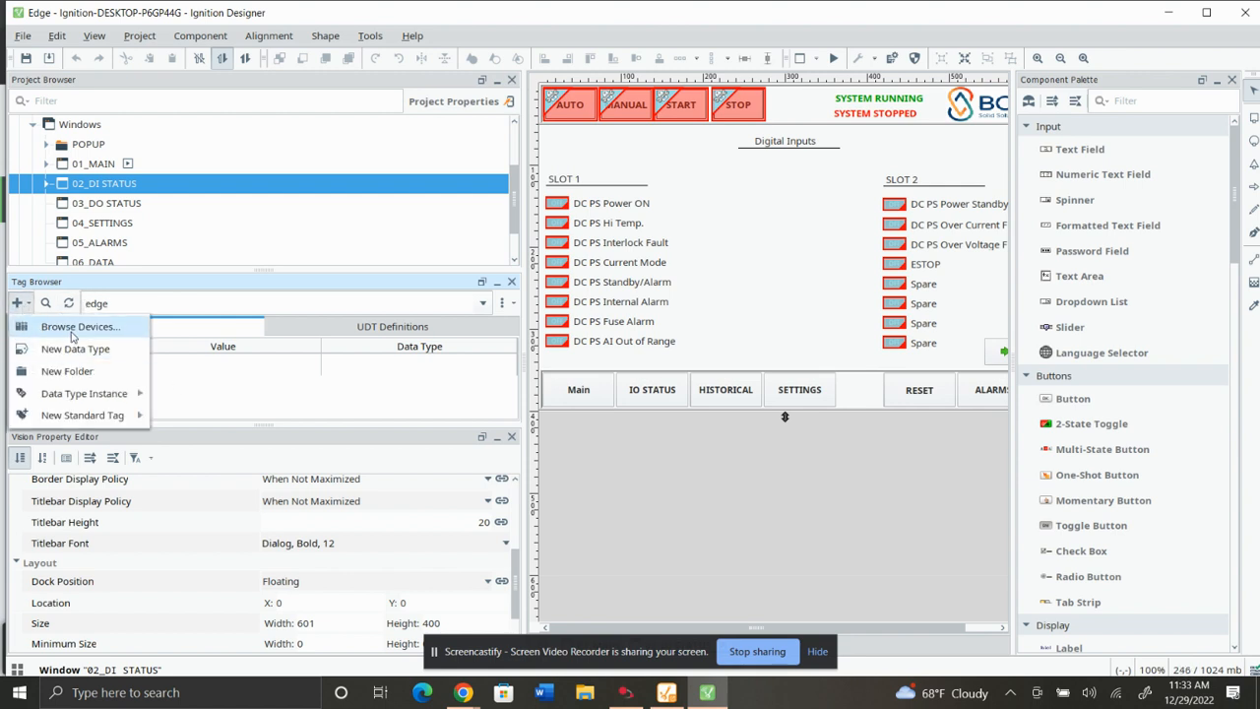
{"action": "left_click", "coordinate": [65, 332]}
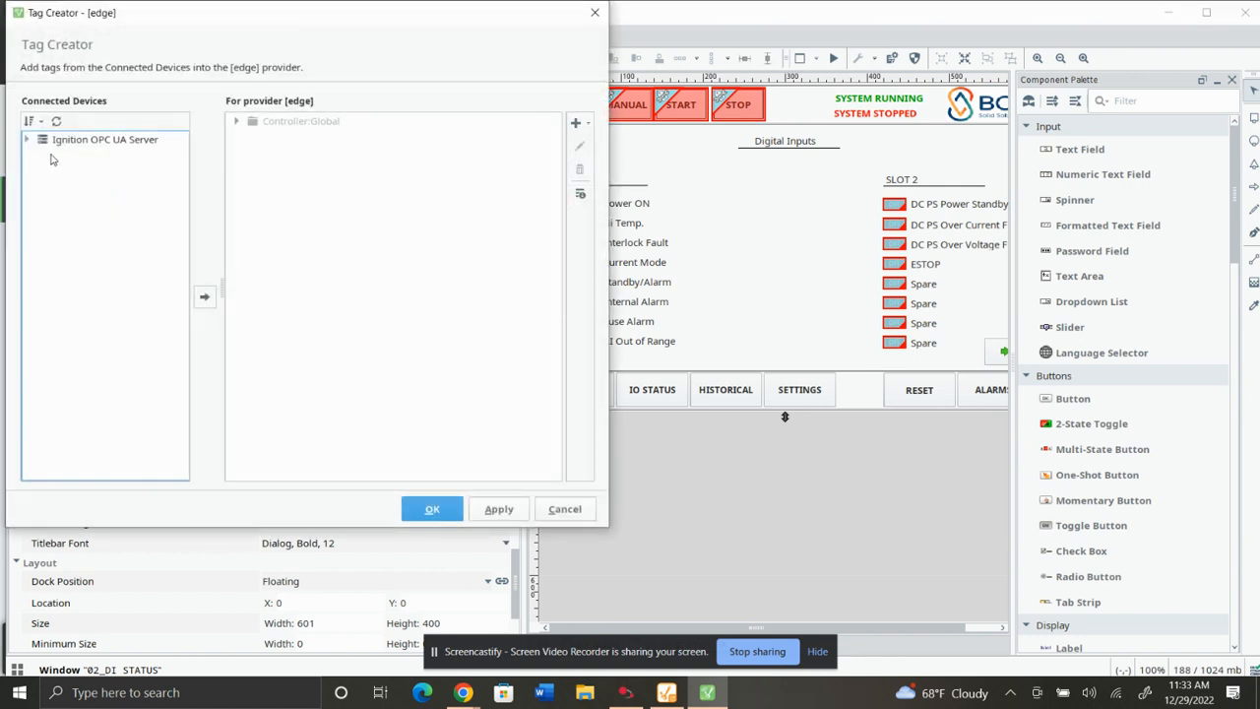
{"action": "left_click", "coordinate": [28, 140]}
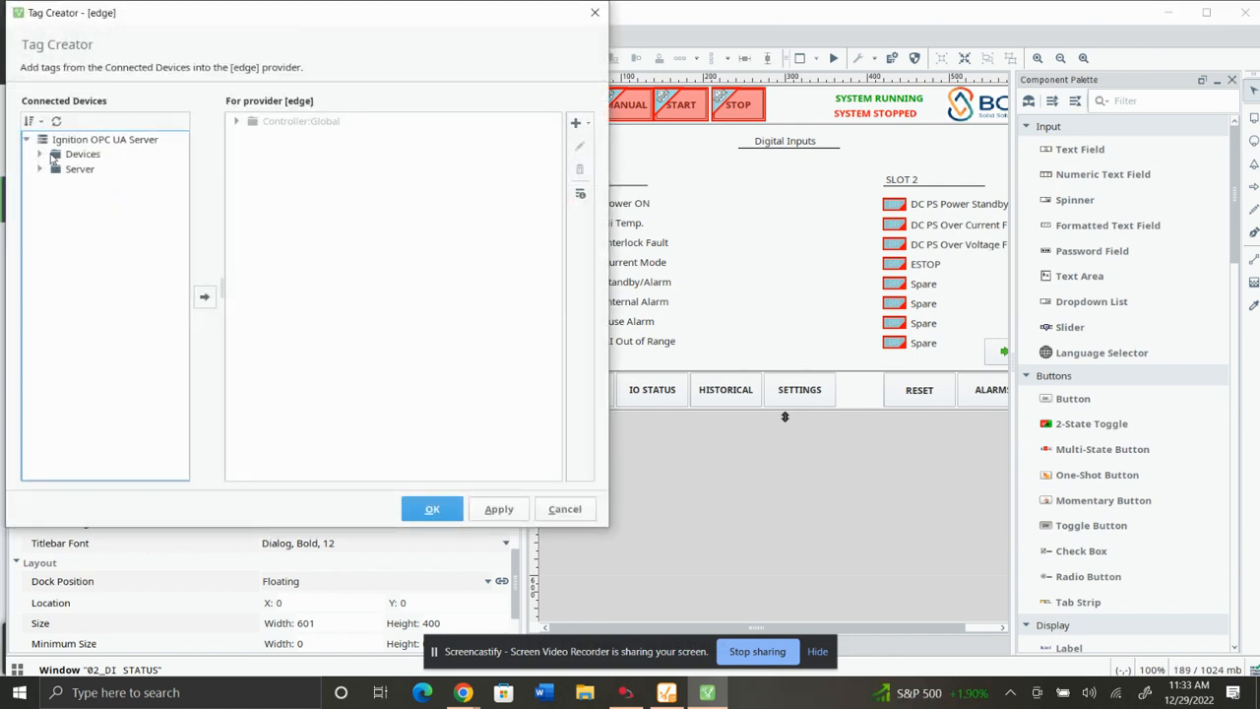
{"action": "left_click", "coordinate": [40, 155]}
{"action": "left_click", "coordinate": [69, 185]}
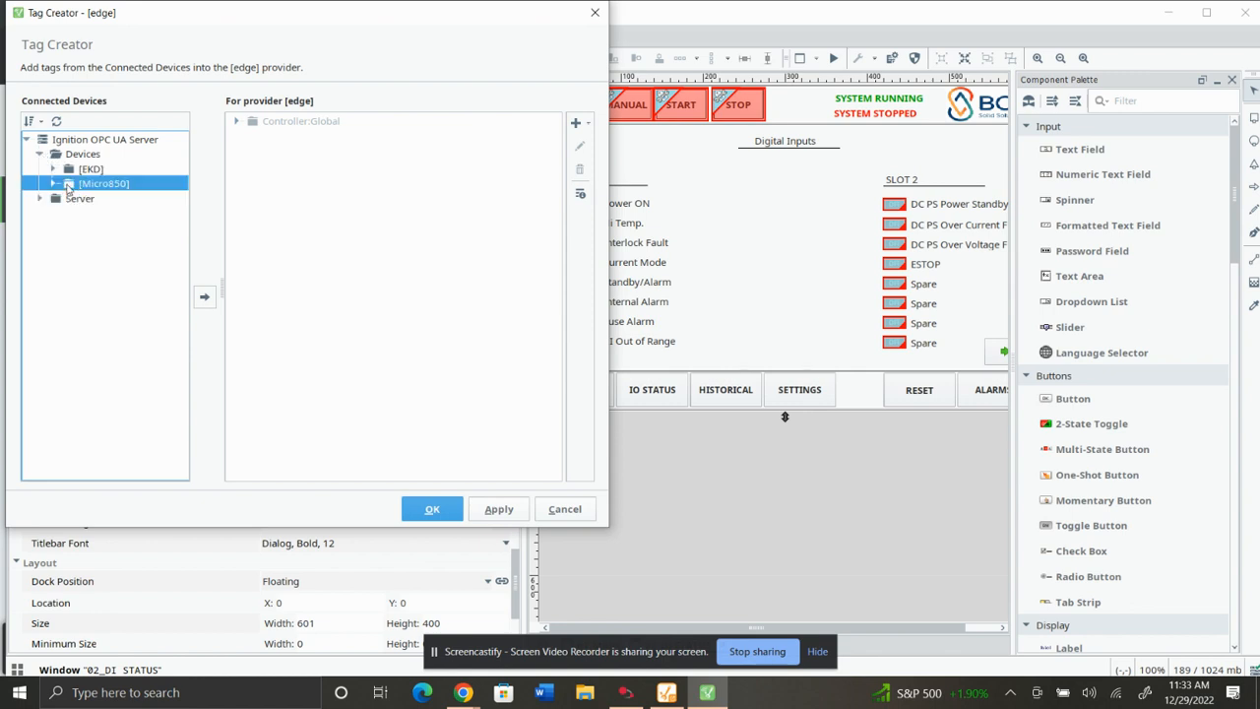
{"action": "left_click", "coordinate": [204, 297]}
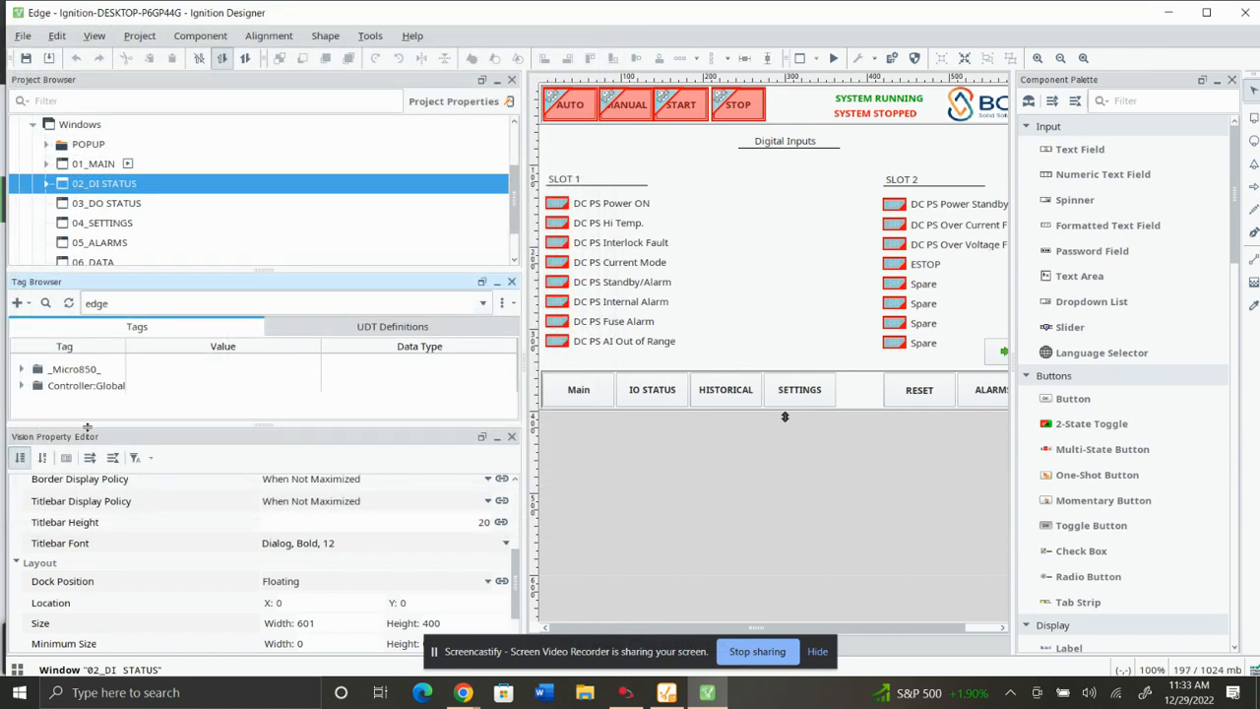
Enlarge the Tag Browser and expand the Micro850 tag folders down to the Value0 tag.
{"action": "left_click_drag", "start_coordinate": [87, 429], "coordinate": [87, 480]}
{"action": "left_click", "coordinate": [22, 369]}
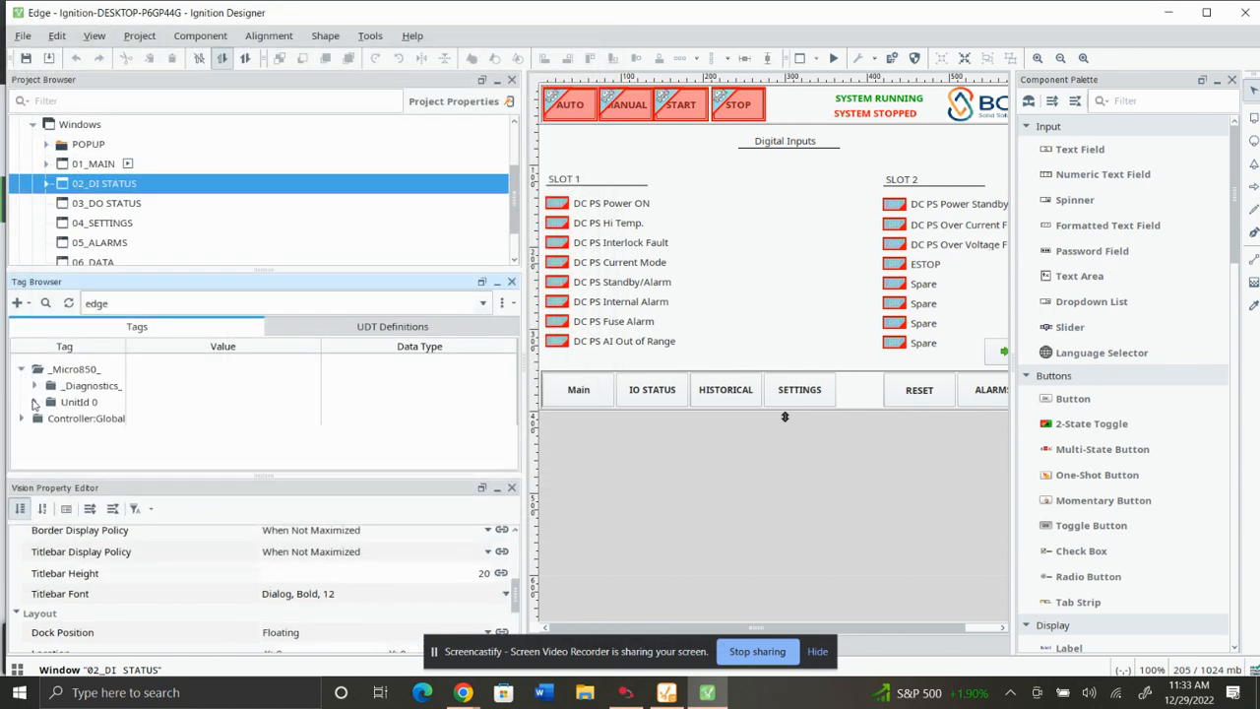
{"action": "left_click", "coordinate": [35, 402]}
{"action": "left_click", "coordinate": [88, 422]}
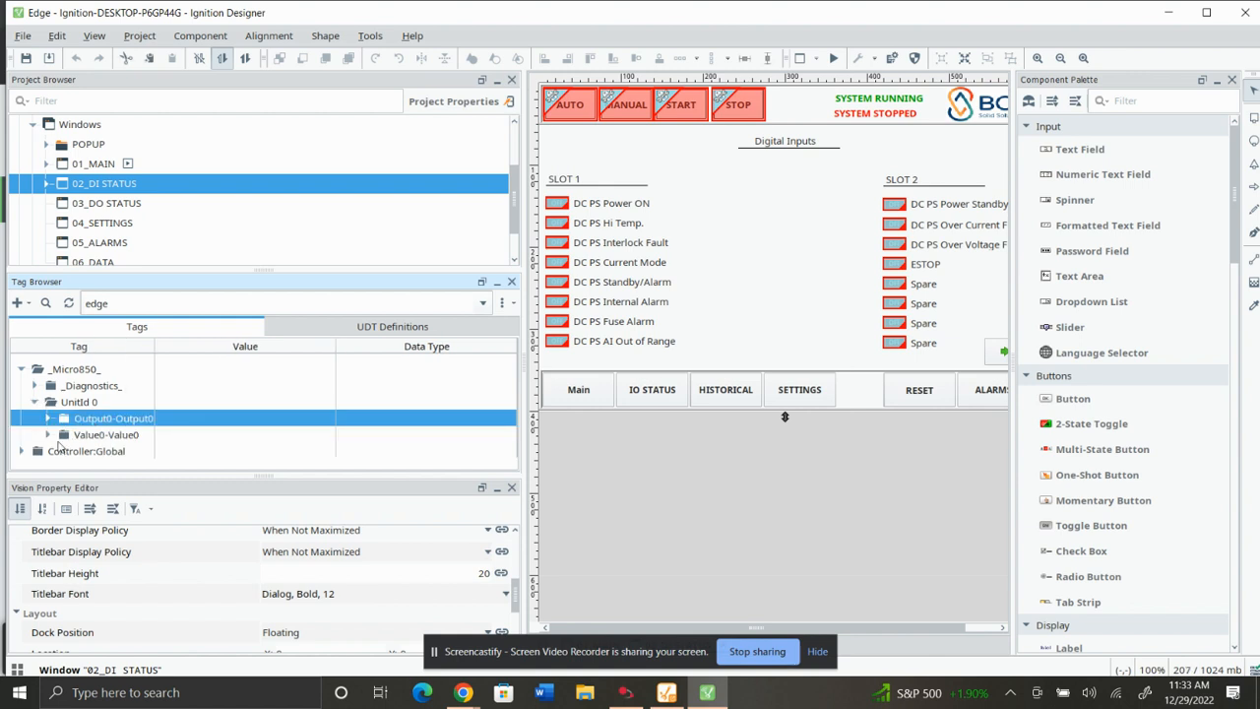
{"action": "left_click", "coordinate": [61, 436]}
{"action": "left_click", "coordinate": [47, 434]}
{"action": "left_click", "coordinate": [79, 449]}
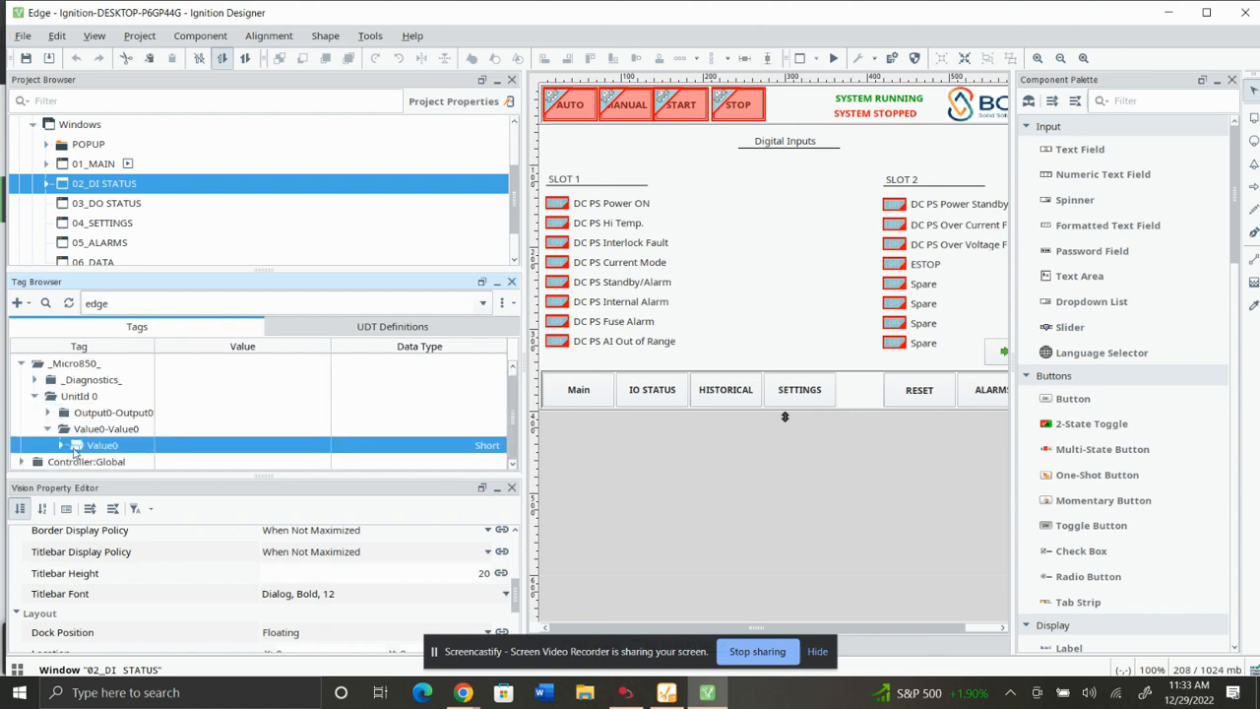
{"action": "left_click", "coordinate": [62, 446]}
Drag the Value0 tag's value onto the window and display it as a Tank.
{"action": "scroll", "coordinate": [85, 435], "scroll_direction": "down", "scroll_amount": 5}
{"action": "scroll", "coordinate": [148, 445], "scroll_direction": "down", "scroll_amount": 3}
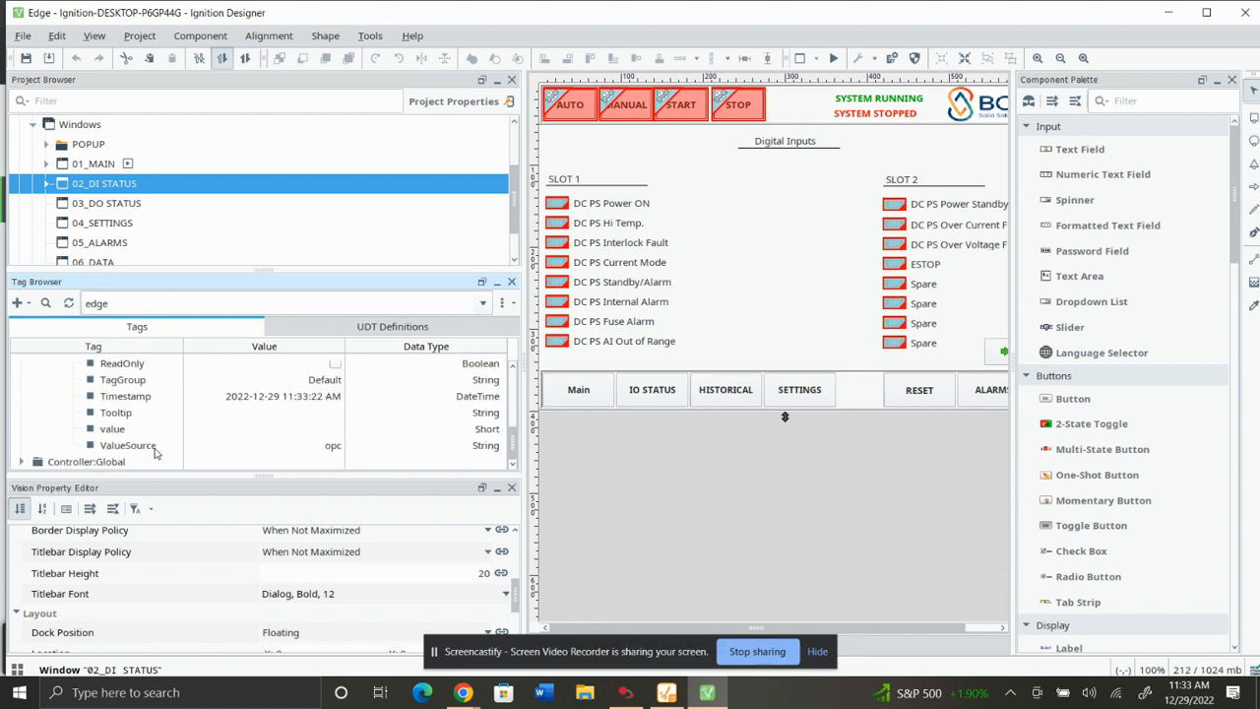
{"action": "scroll", "coordinate": [138, 443], "scroll_direction": "up", "scroll_amount": 1}
{"action": "scroll", "coordinate": [123, 448], "scroll_direction": "down", "scroll_amount": 1}
{"action": "left_click_drag", "start_coordinate": [117, 434], "coordinate": [740, 219]}
{"action": "mouse_move", "coordinate": [785, 228]}
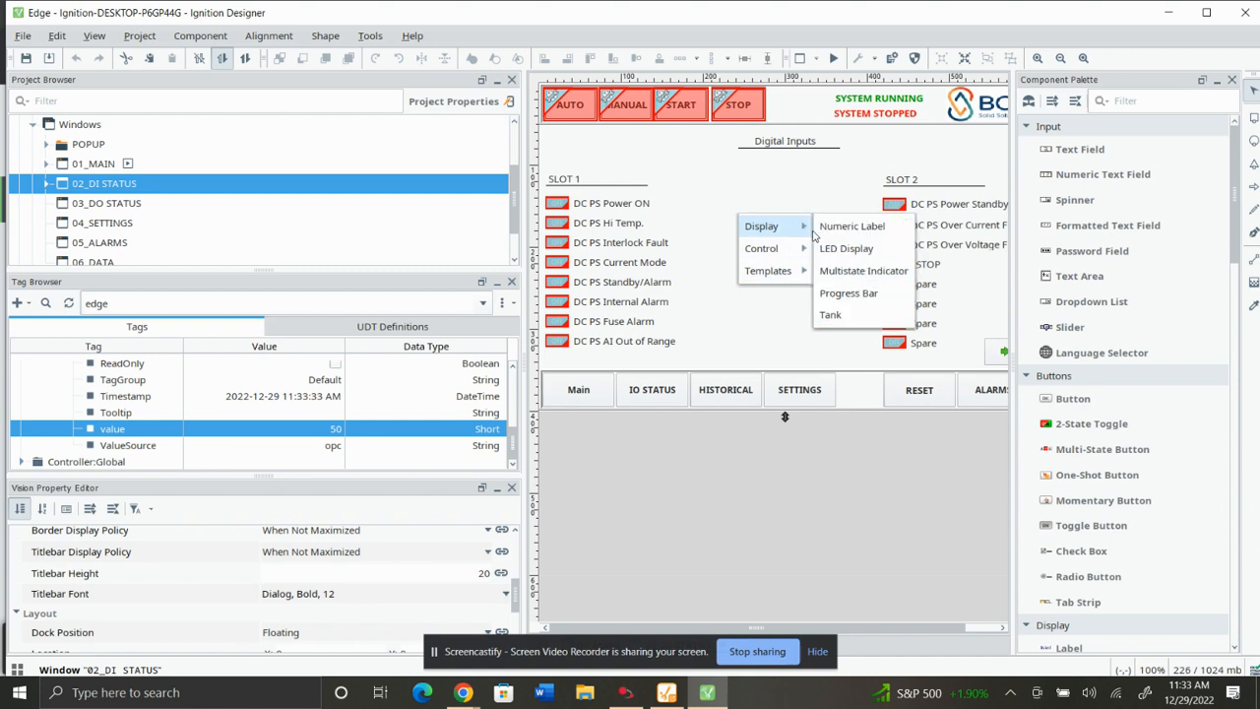
{"action": "left_click", "coordinate": [830, 315]}
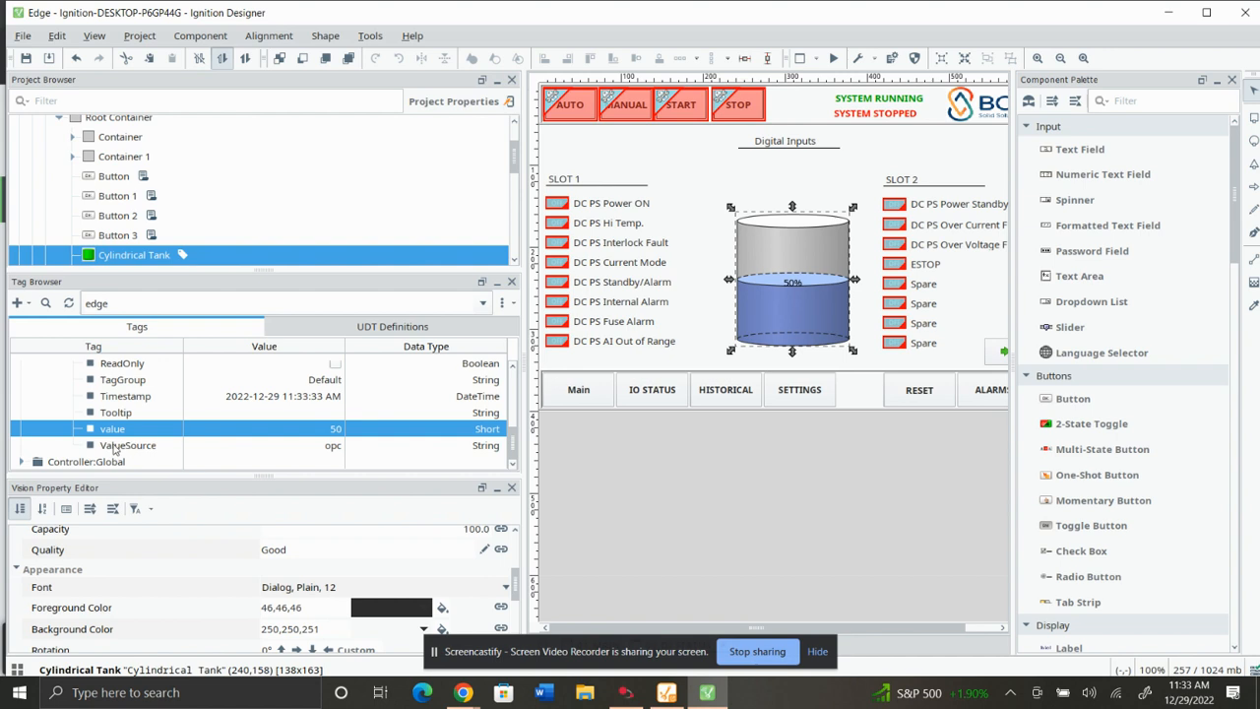
Expand the Output0 tag and drag its value onto the window above the tank as a 2-State Toggle Button.
{"action": "scroll", "coordinate": [98, 443], "scroll_direction": "up", "scroll_amount": 10}
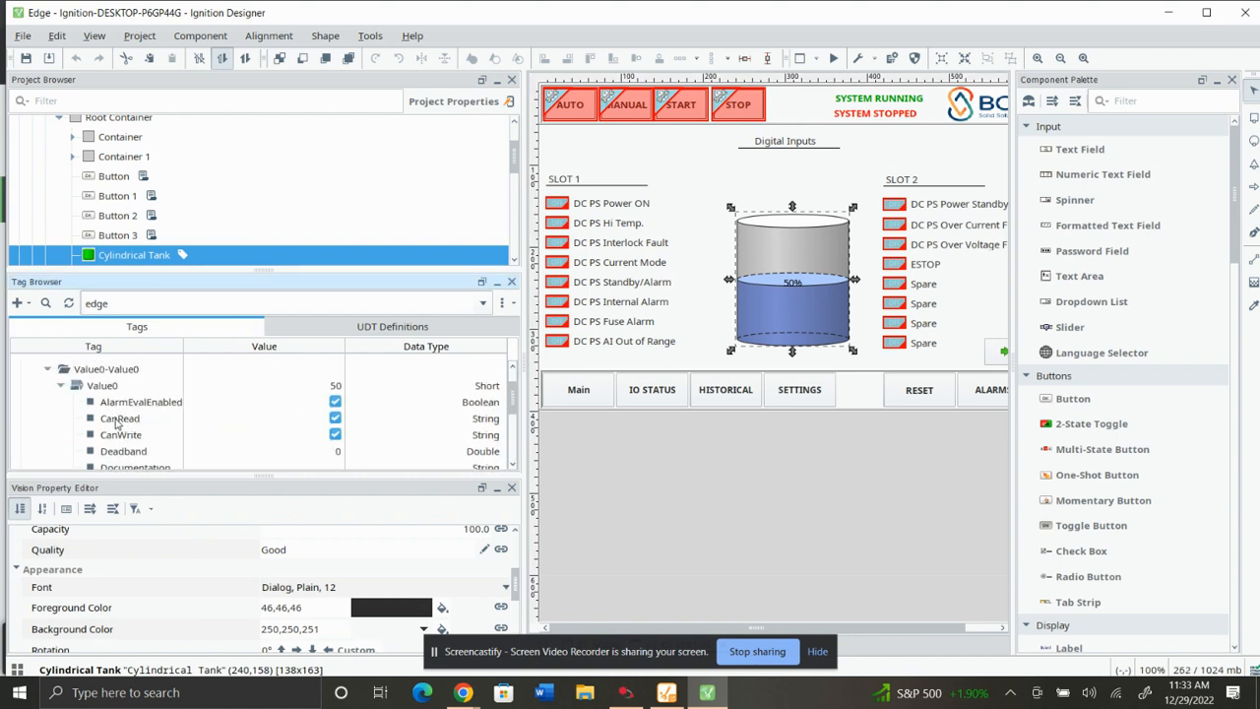
{"action": "left_click", "coordinate": [48, 402]}
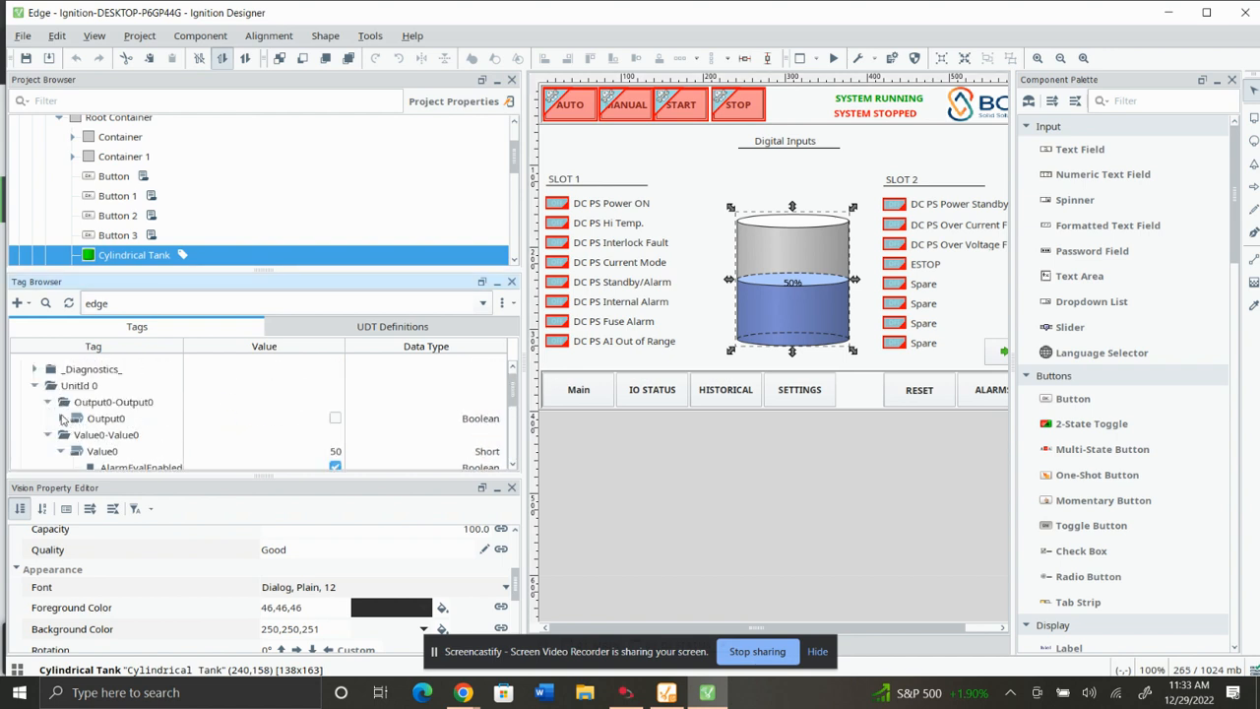
{"action": "left_click", "coordinate": [63, 418]}
{"action": "scroll", "coordinate": [98, 433], "scroll_direction": "down", "scroll_amount": 5}
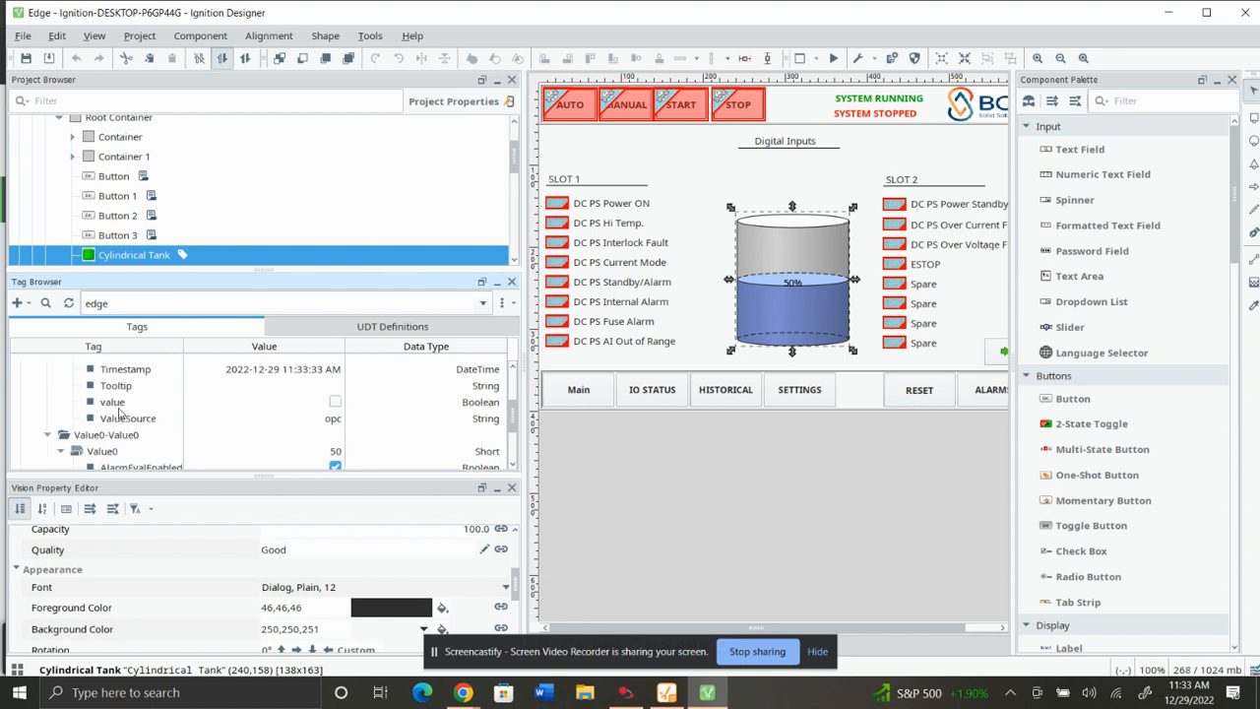
{"action": "left_click_drag", "start_coordinate": [123, 408], "coordinate": [686, 172]}
{"action": "mouse_move", "coordinate": [731, 204]}
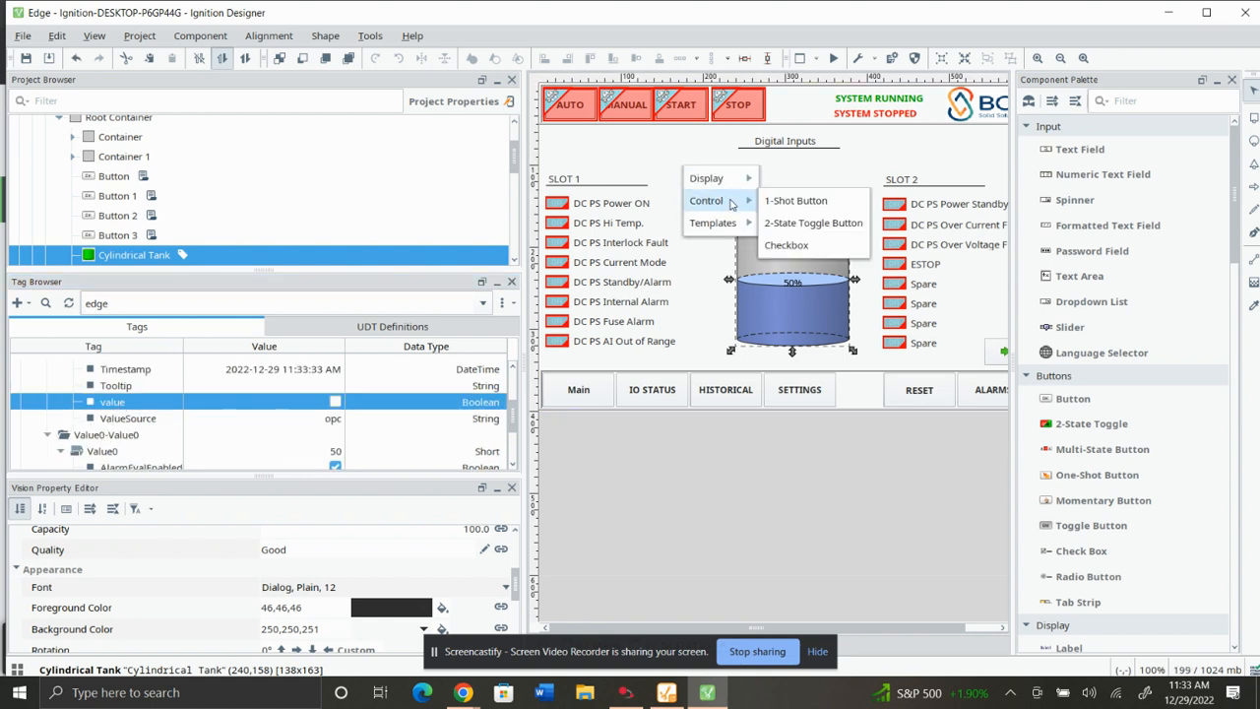
{"action": "left_click", "coordinate": [813, 223]}
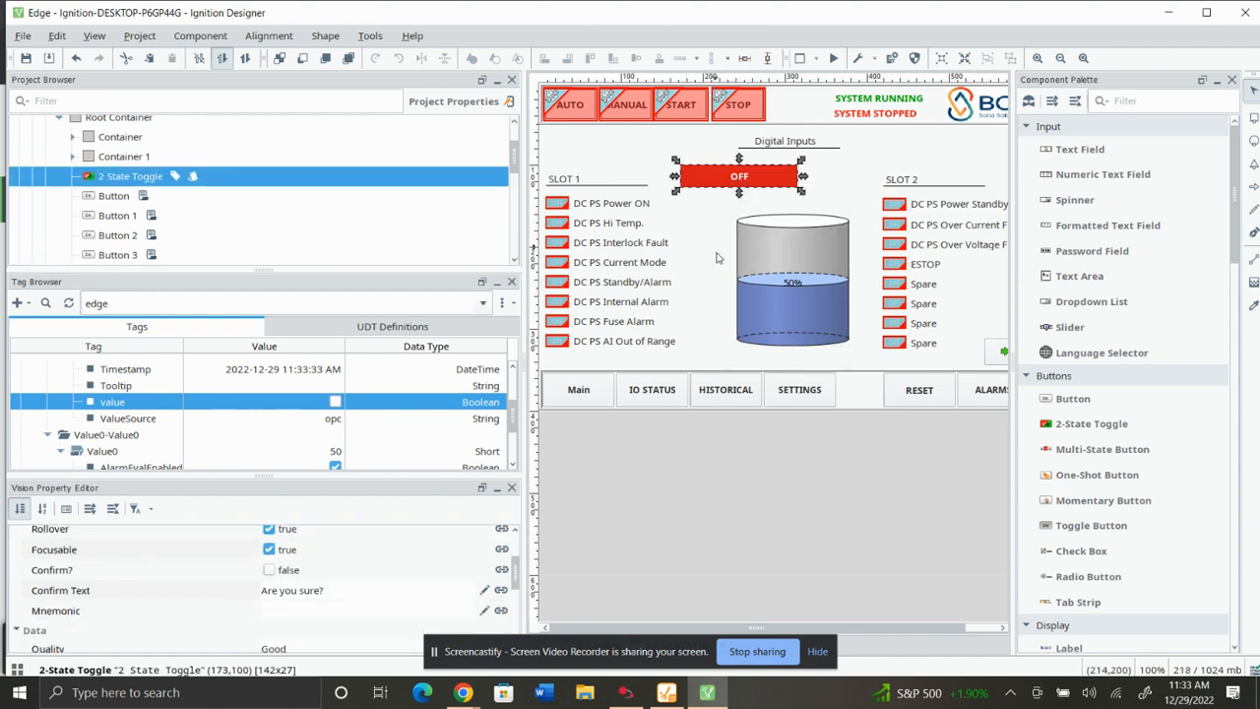
Try to switch the Output0 toggle button on in preview mode and close the error dialog.
{"action": "left_click", "coordinate": [706, 272]}
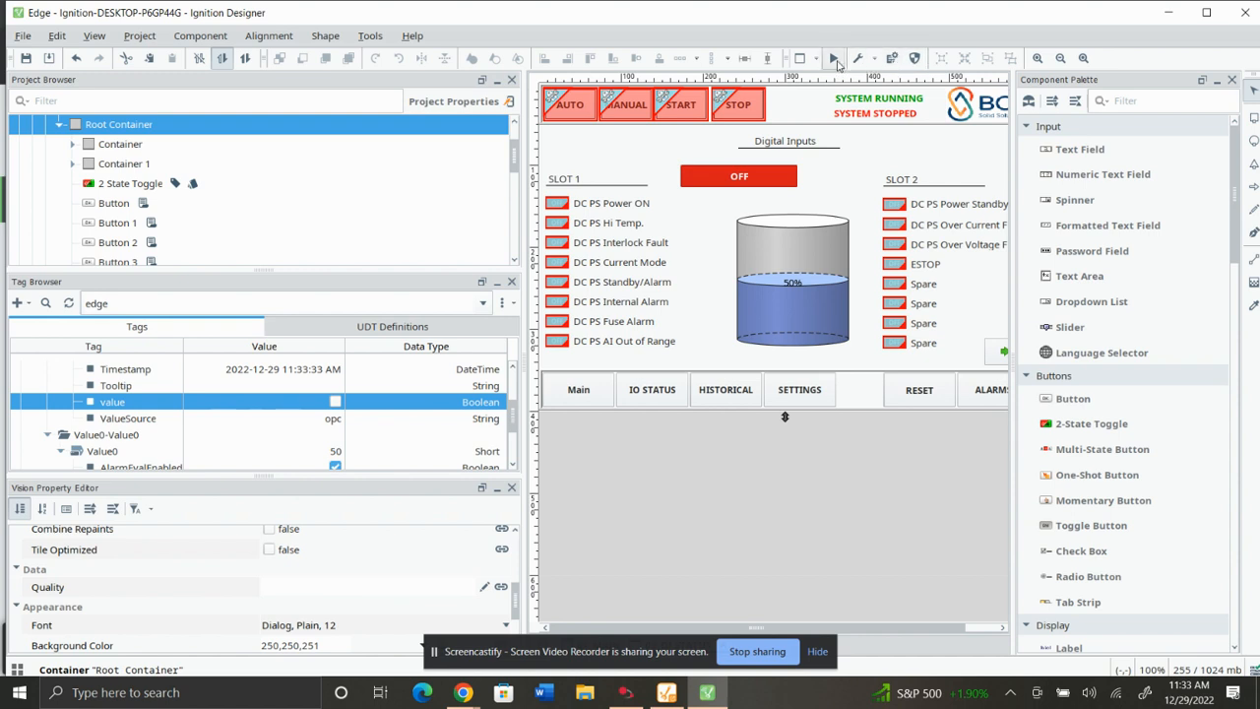
{"action": "left_click", "coordinate": [748, 179]}
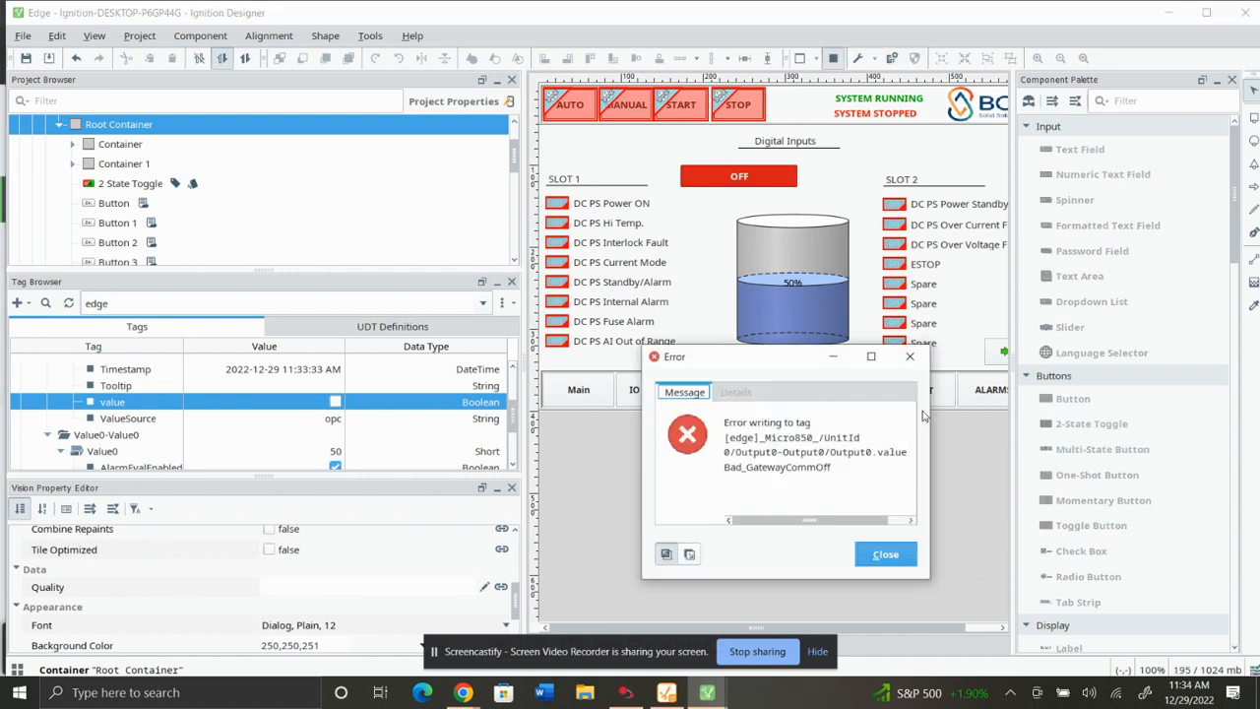
{"action": "left_click", "coordinate": [911, 357]}
{"action": "left_click", "coordinate": [738, 176]}
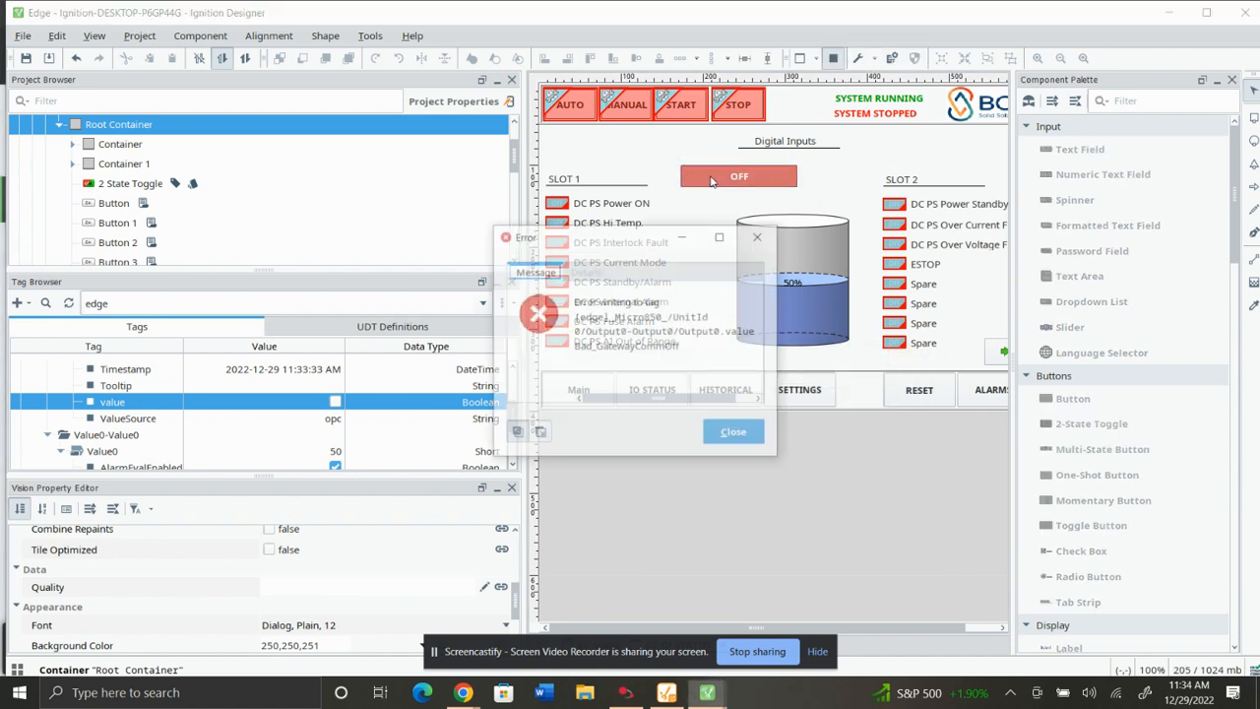
{"action": "left_click", "coordinate": [763, 237]}
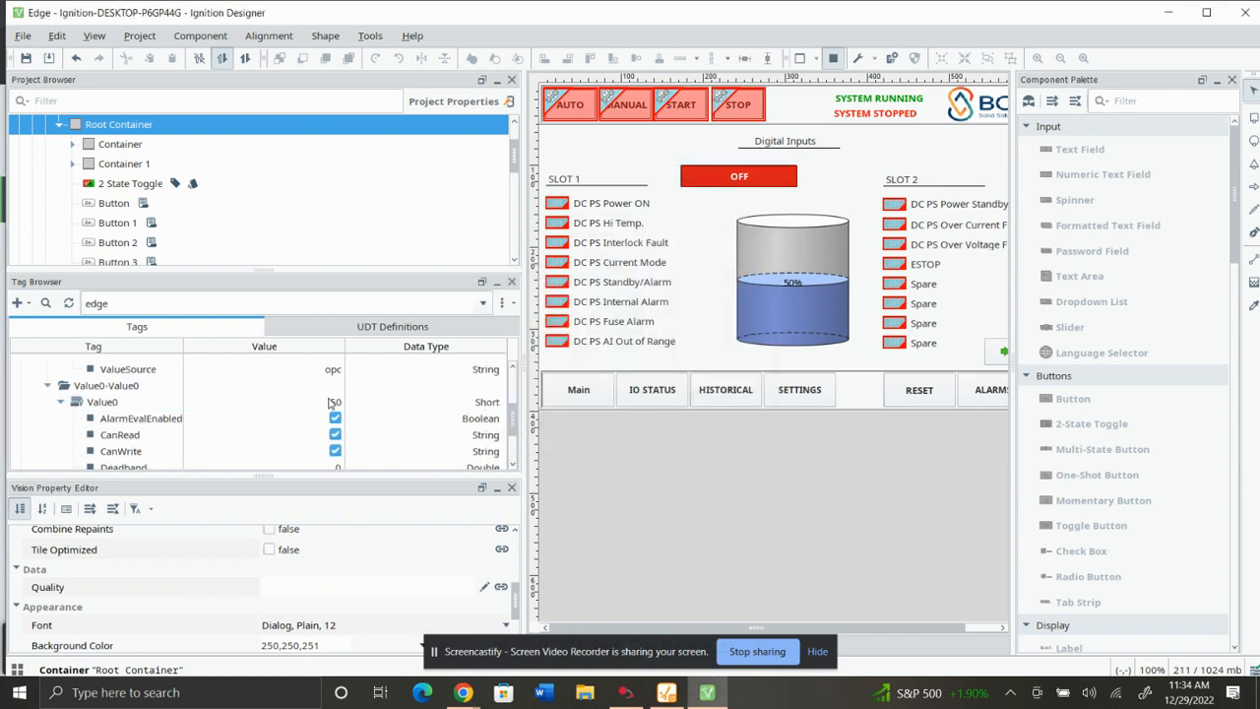
Leave preview mode and set the Output0 tag's value to true in the Tag Browser, writing it once.
{"action": "left_click", "coordinate": [336, 402]}
{"action": "key", "text": "Return"}
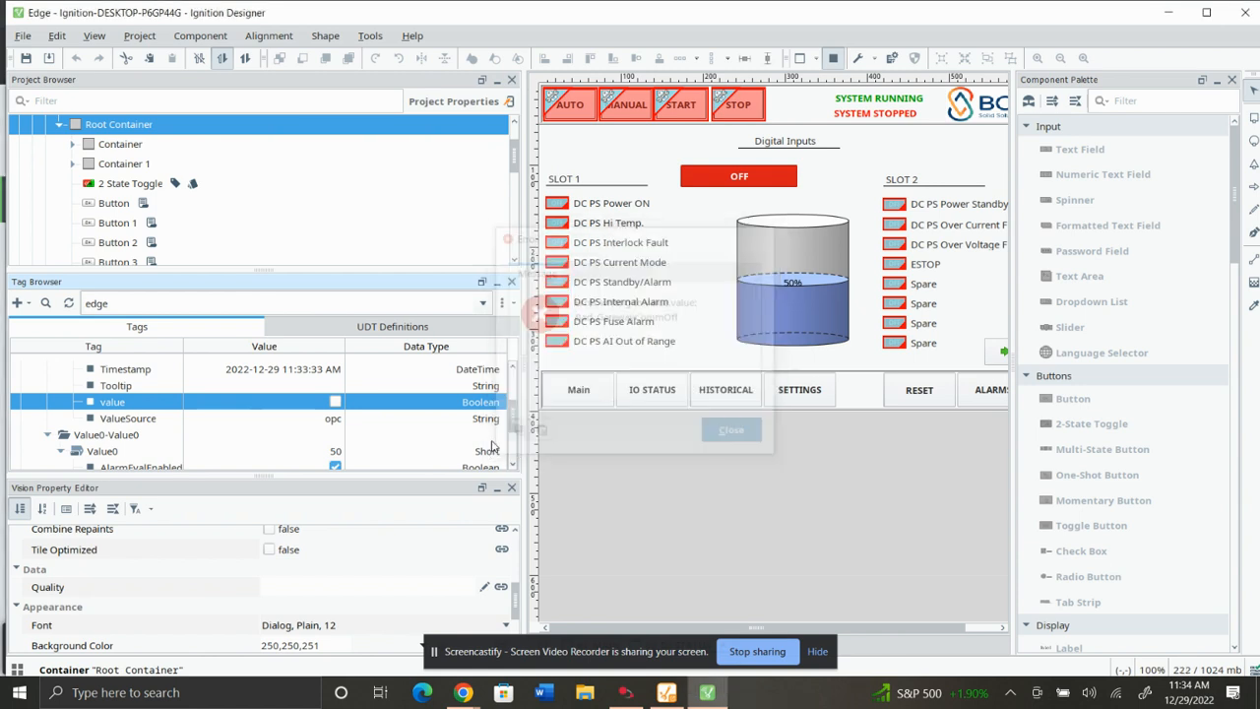
{"action": "scroll", "coordinate": [325, 423], "scroll_direction": "down", "scroll_amount": 1}
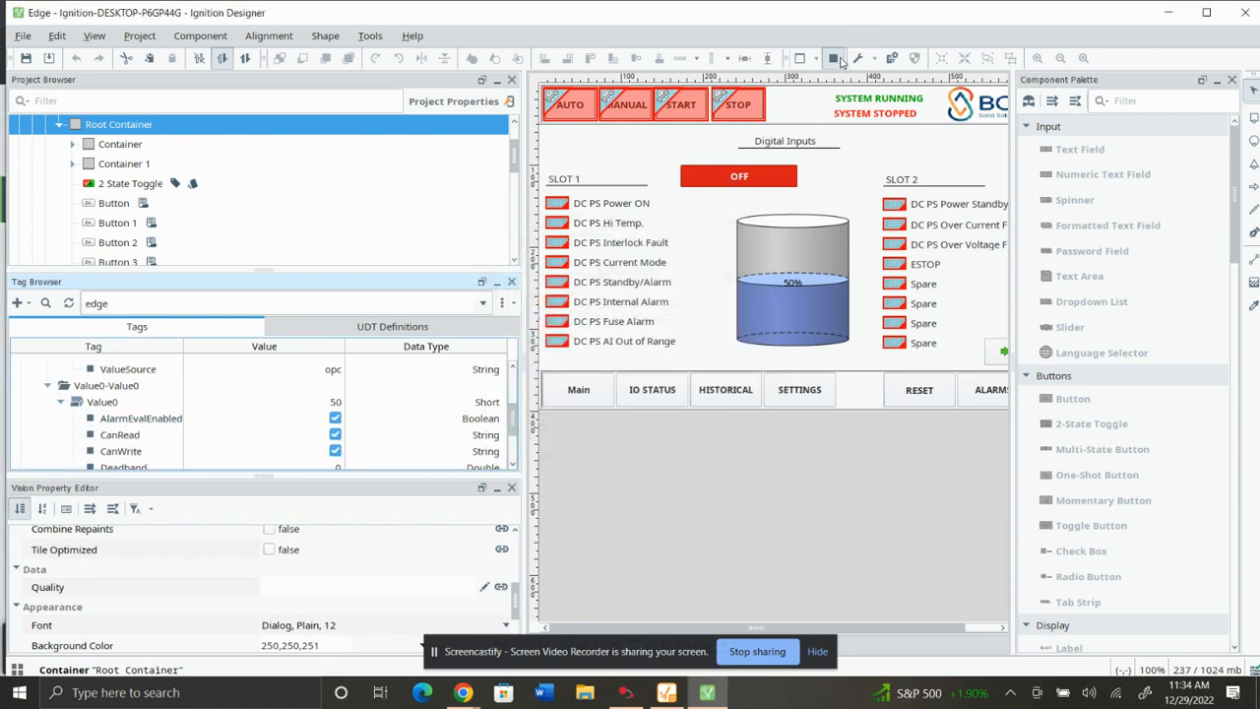
{"action": "left_click", "coordinate": [835, 59]}
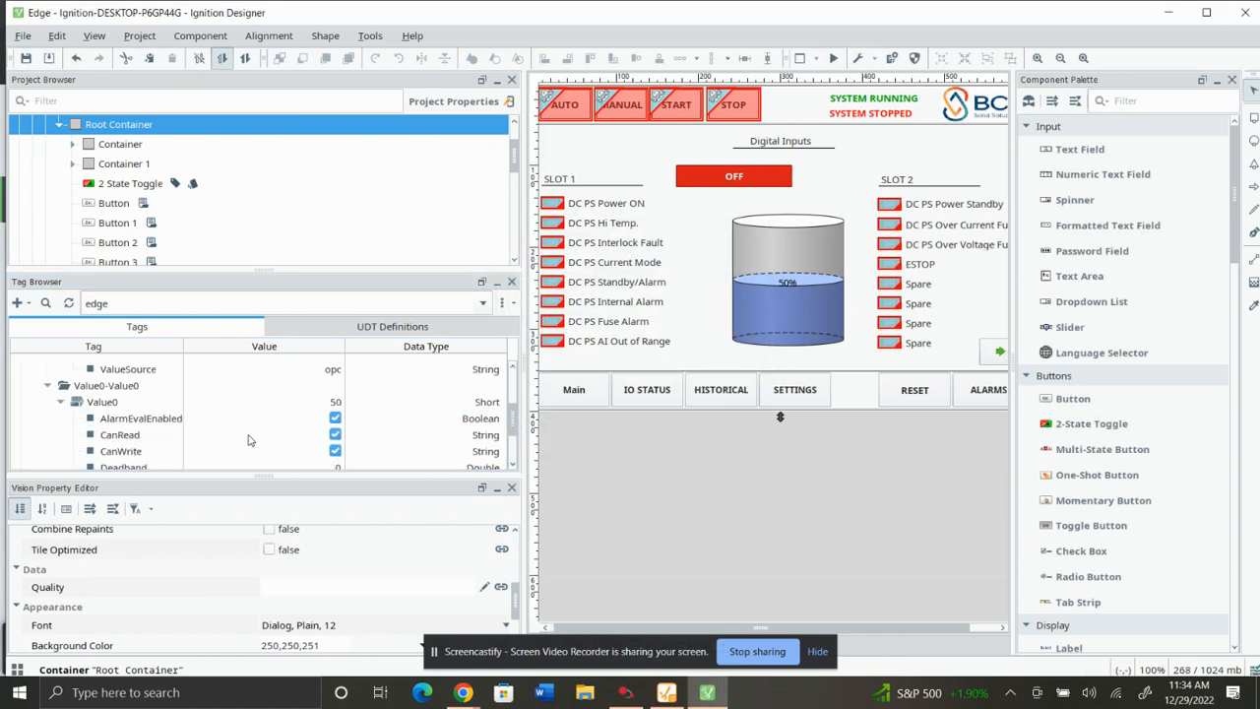
{"action": "scroll", "coordinate": [226, 433], "scroll_direction": "down", "scroll_amount": 5}
{"action": "left_click", "coordinate": [338, 455]}
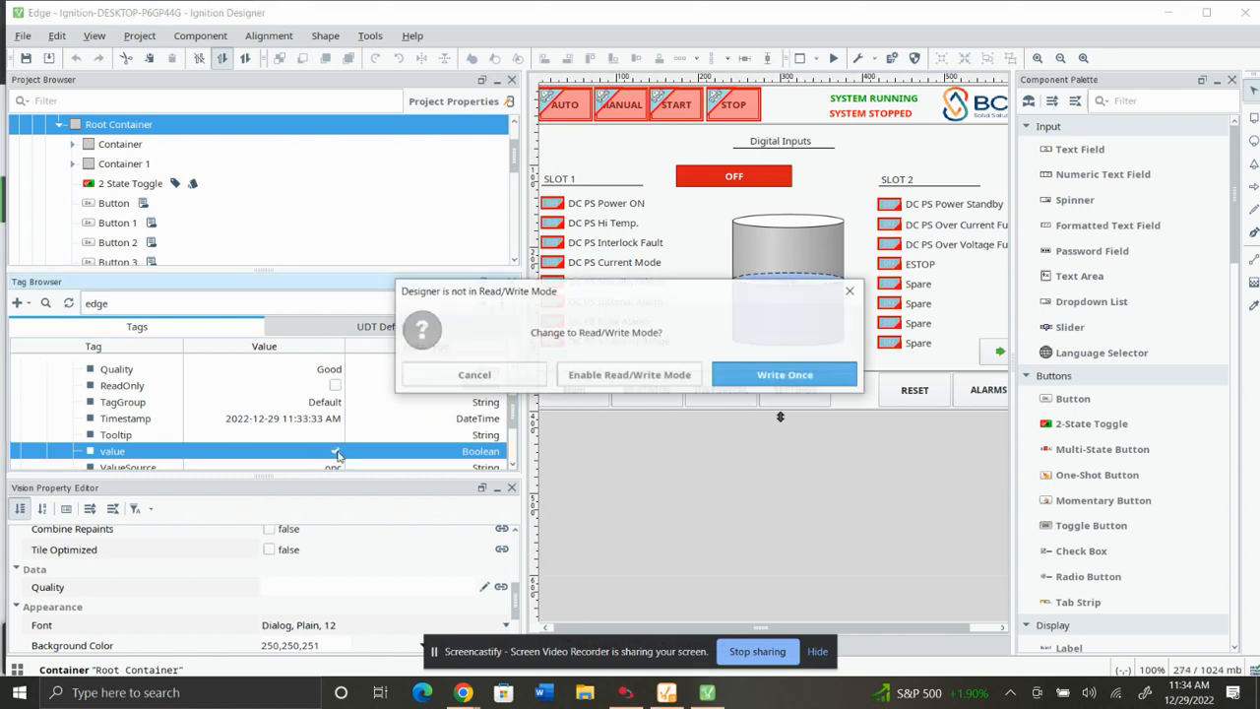
{"action": "left_click", "coordinate": [772, 383]}
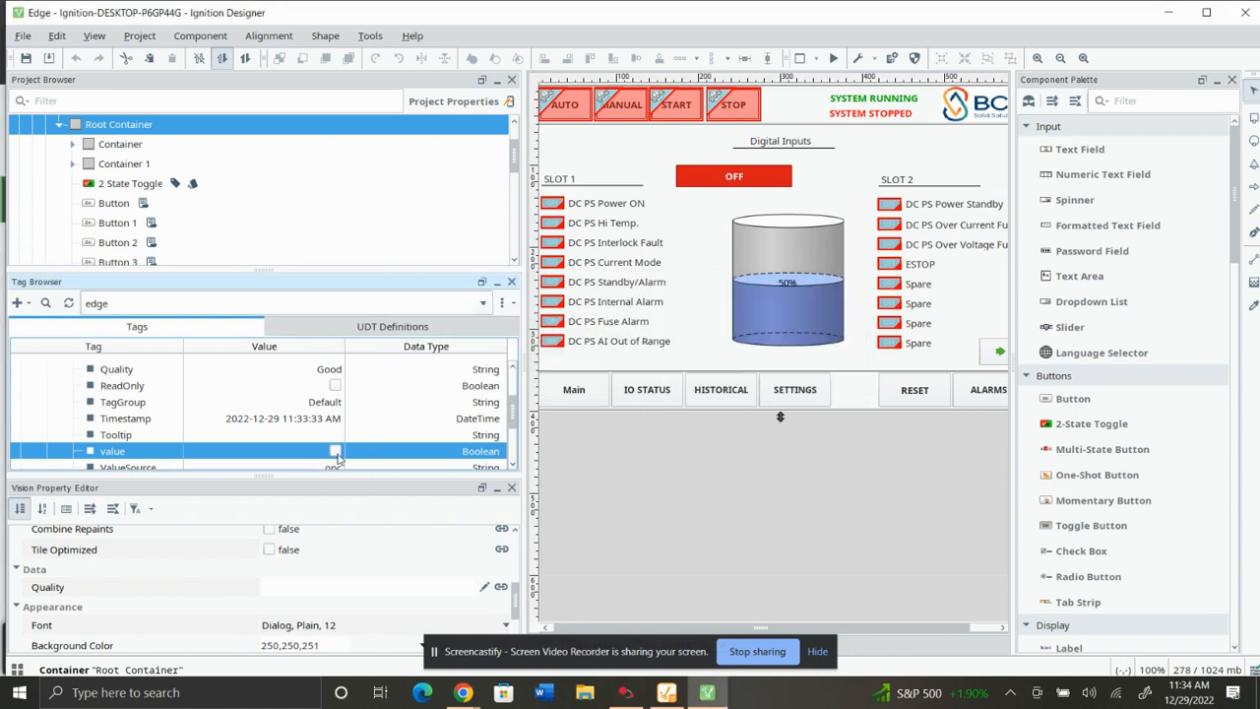
Try again to switch the toggle button in preview mode and close the error dialog.
{"action": "left_click", "coordinate": [769, 377]}
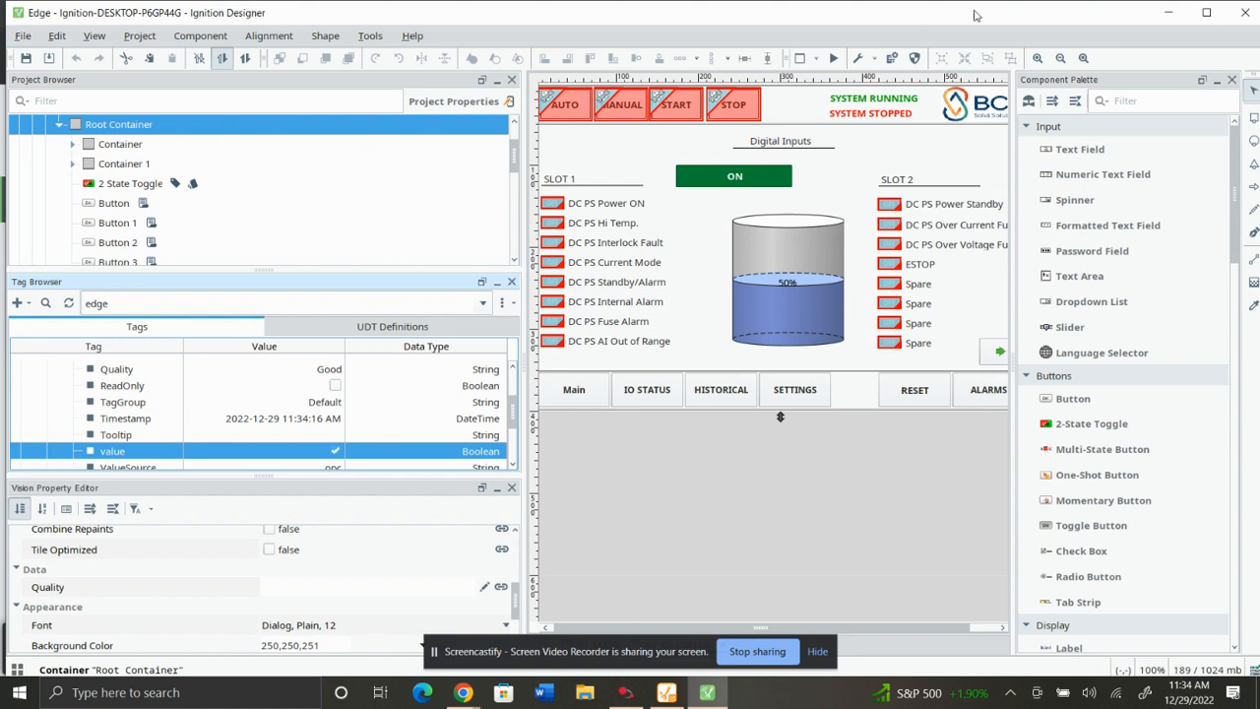
{"action": "left_click", "coordinate": [833, 58]}
{"action": "left_click", "coordinate": [748, 189]}
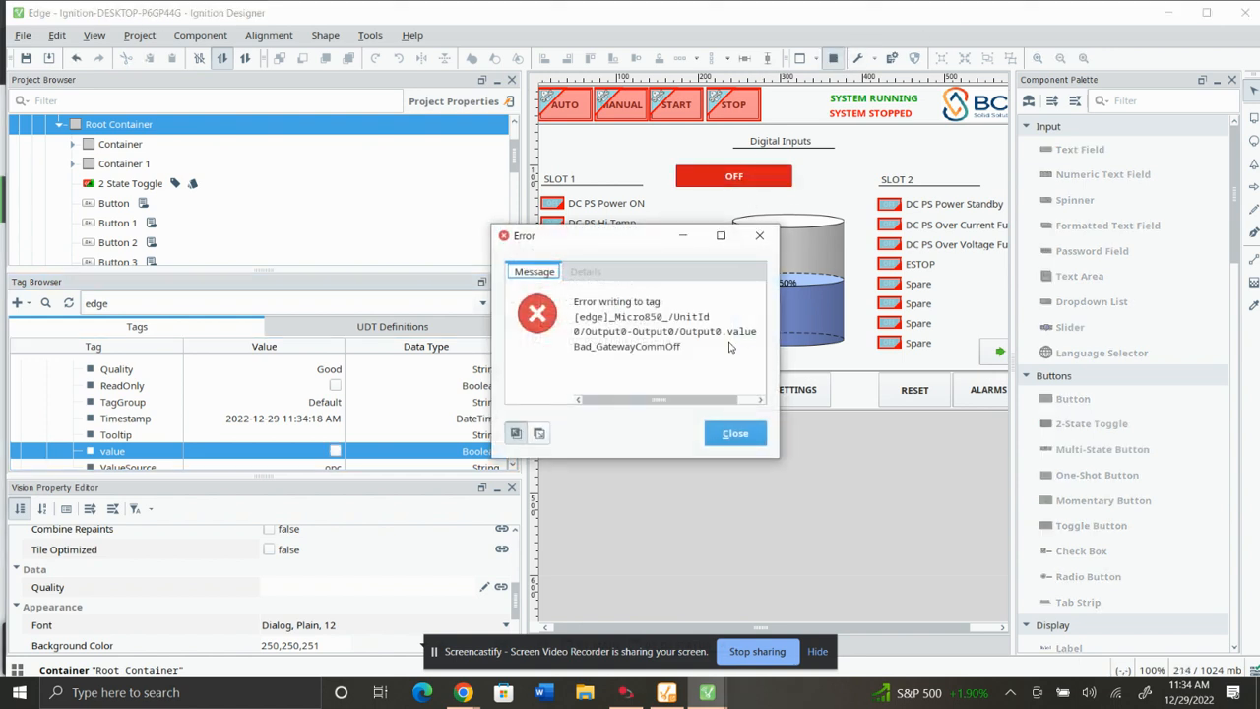
{"action": "left_click", "coordinate": [734, 435]}
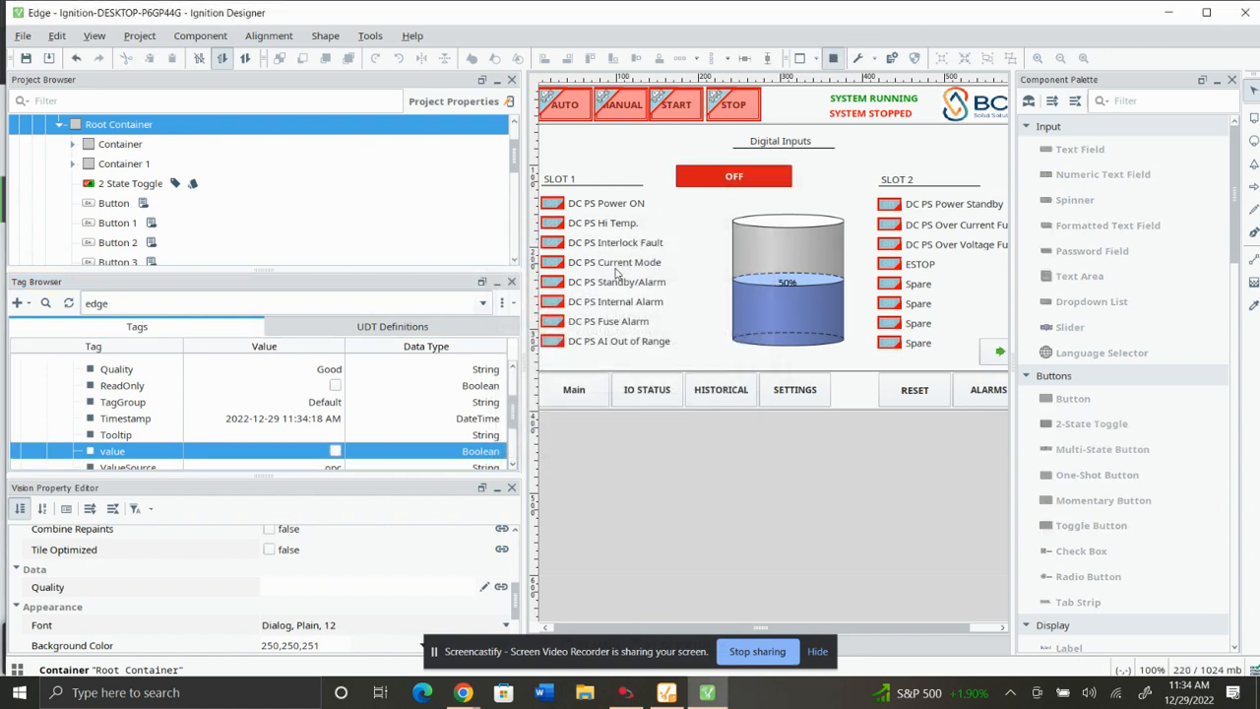
Review the Output0 tag properties, then switch to Connected Components Workbench to check the global variables.
{"action": "scroll", "coordinate": [207, 431], "scroll_direction": "up", "scroll_amount": 2}
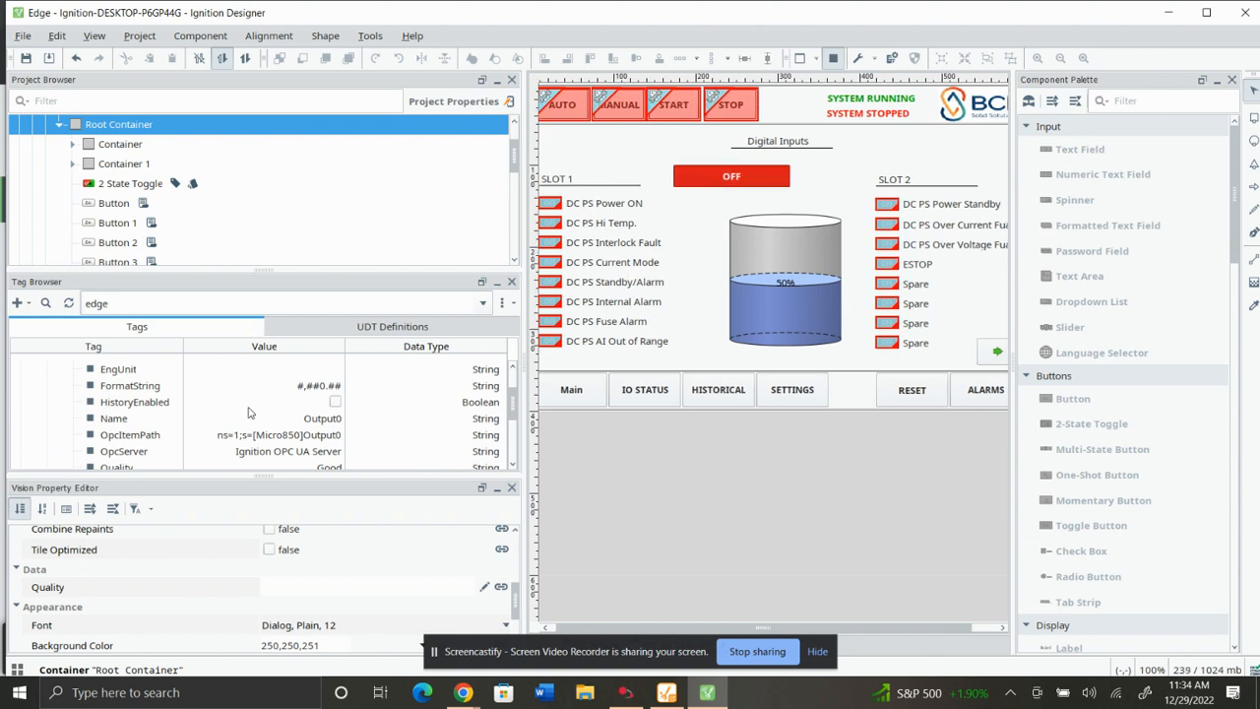
{"action": "scroll", "coordinate": [254, 394], "scroll_direction": "down", "scroll_amount": 1}
{"action": "scroll", "coordinate": [252, 401], "scroll_direction": "down", "scroll_amount": 2}
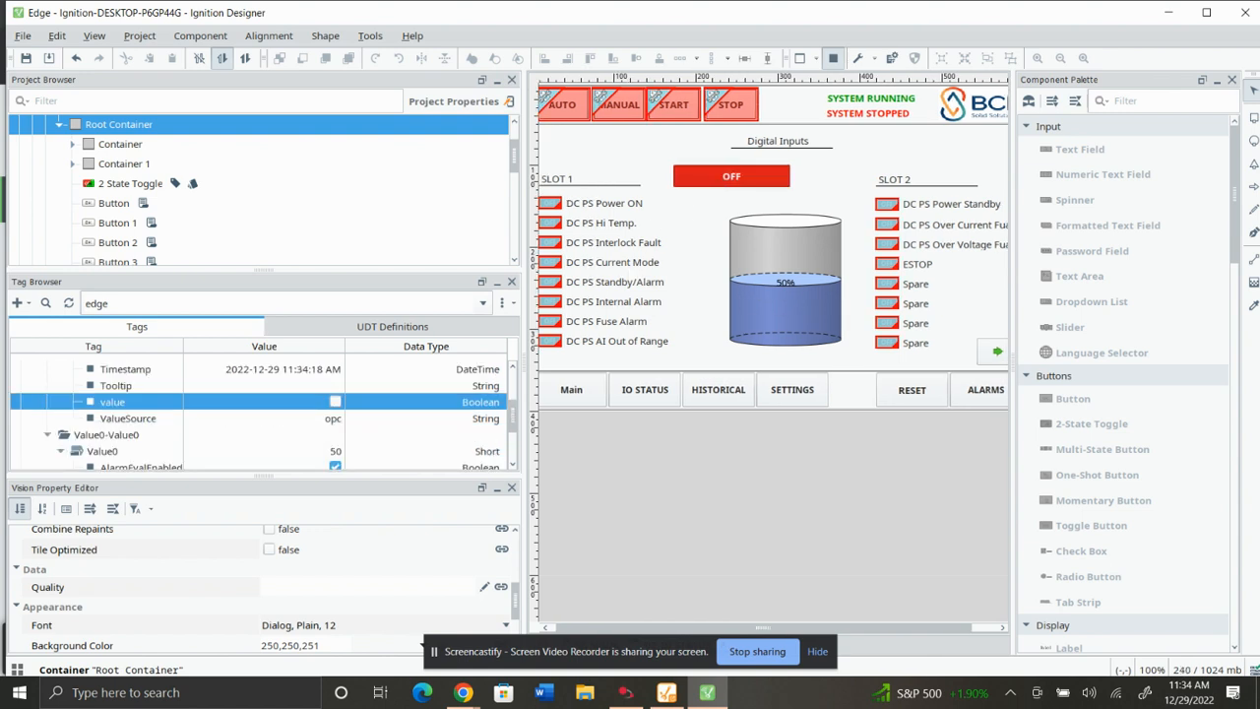
{"action": "key", "text": "alt+Tab"}
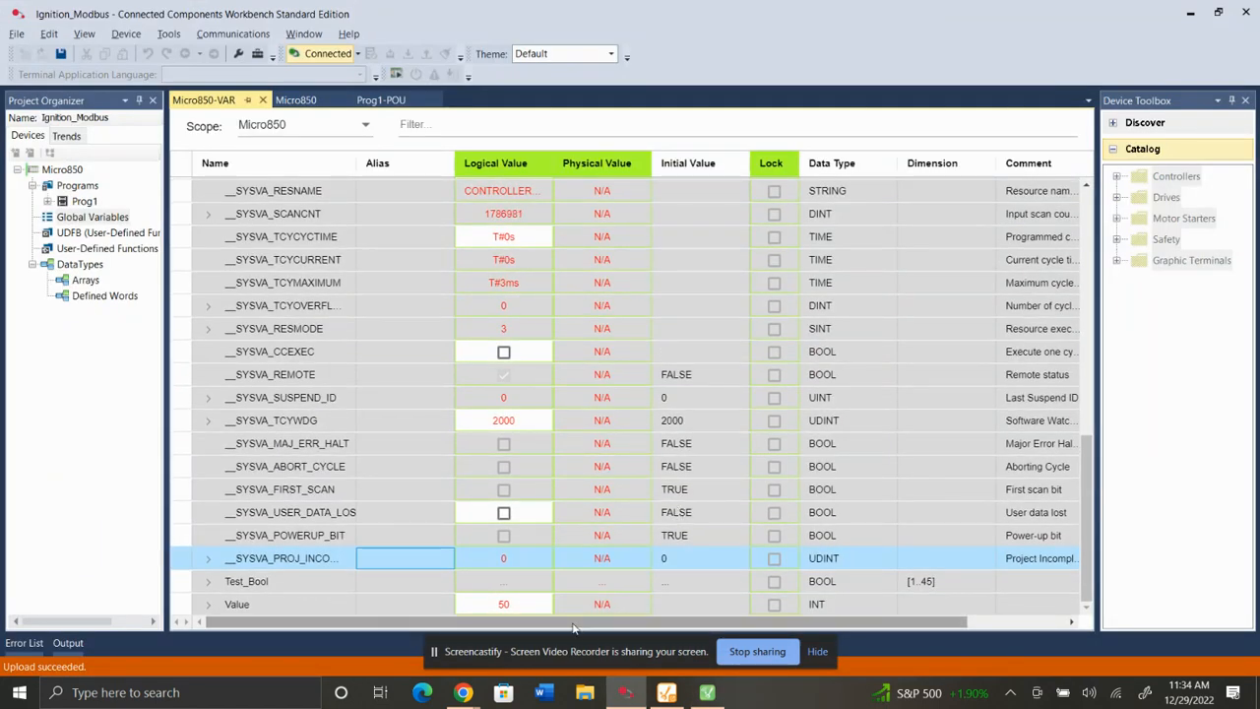
Set the Value global variable's logical value to 70 in the Micro850.
{"action": "left_click", "coordinate": [499, 604]}
{"action": "left_click", "coordinate": [498, 604]}
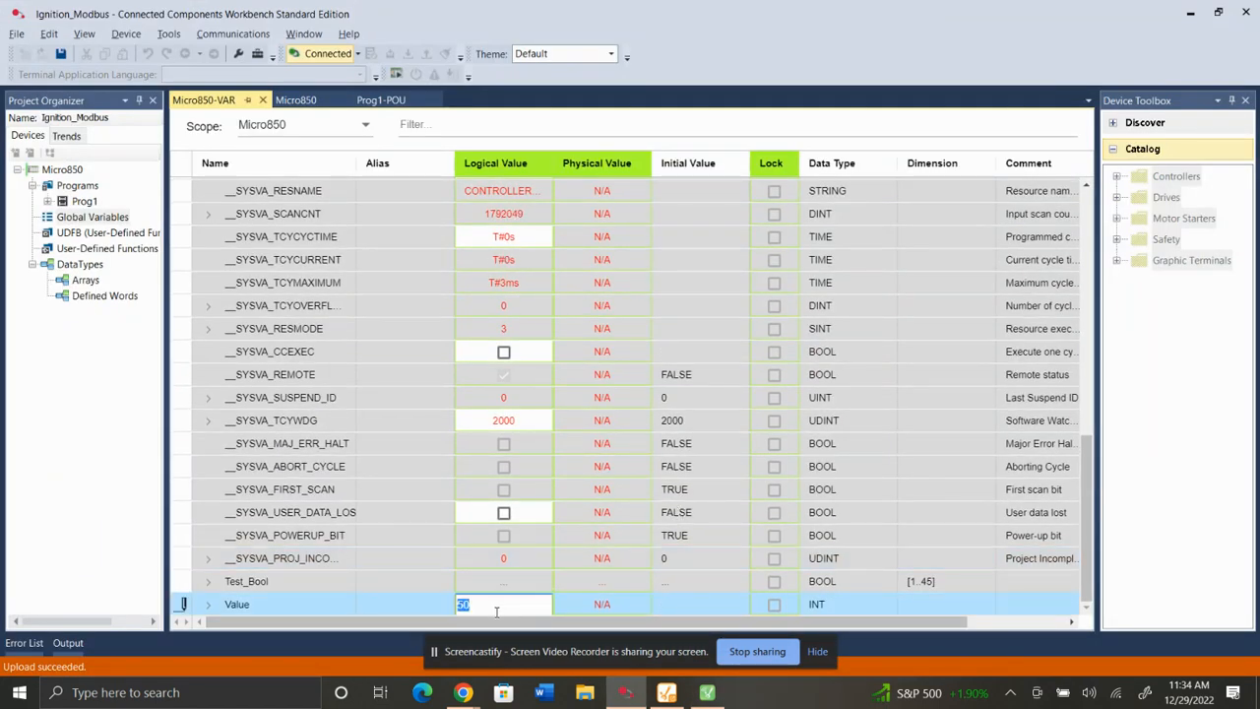
{"action": "type", "text": "70"}
{"action": "key", "text": "Return"}
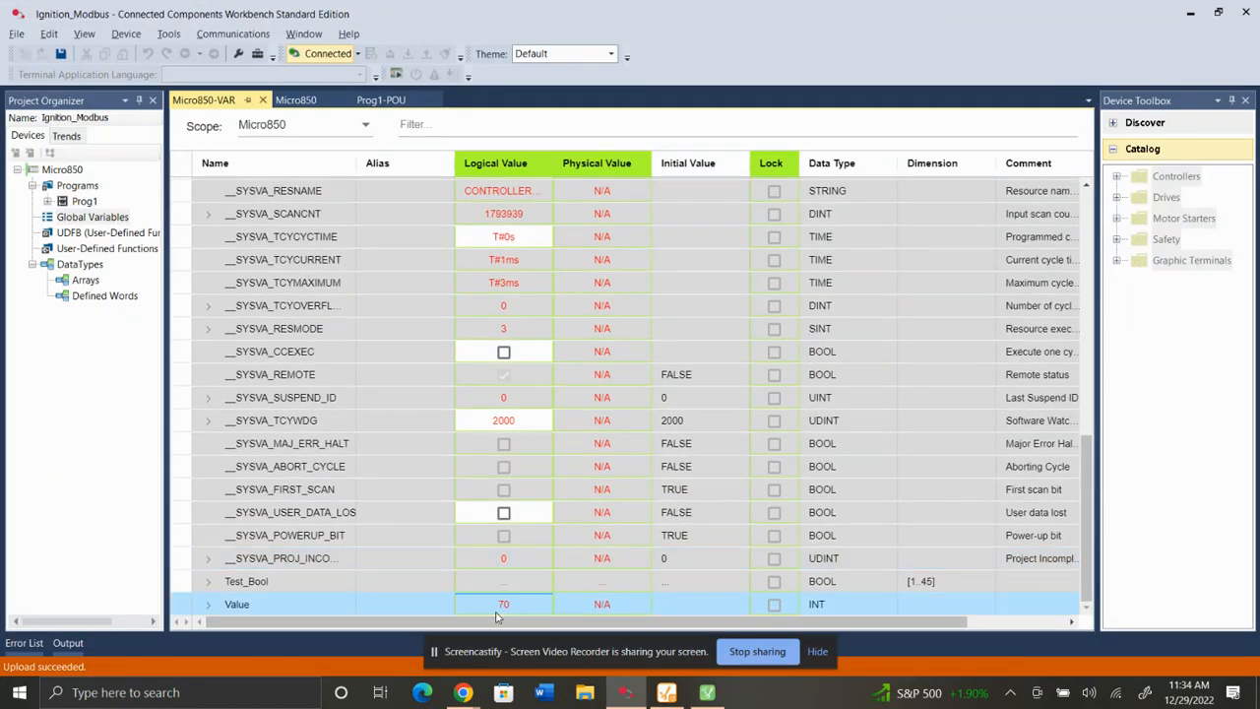
Switch back to the Designer, try the Output0 toggle button in preview mode and close the error dialog.
{"action": "left_click", "coordinate": [1191, 15]}
{"action": "scroll", "coordinate": [722, 288], "scroll_direction": "right", "scroll_amount": 1}
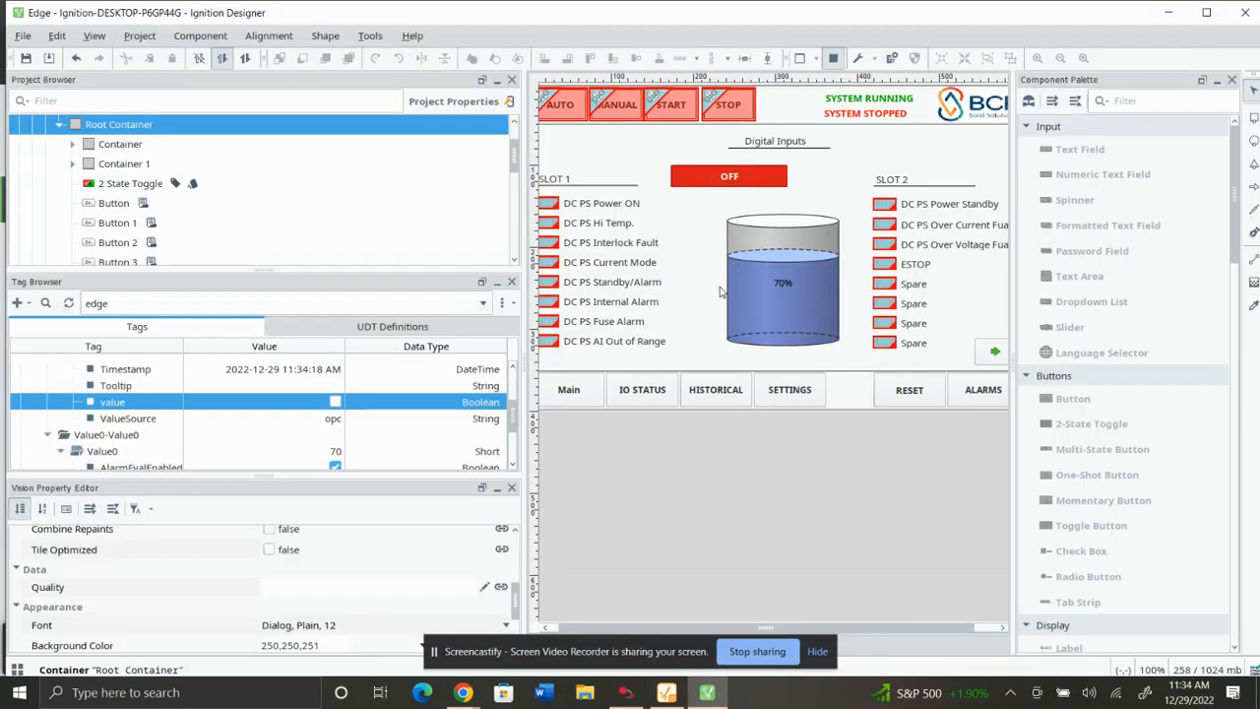
{"action": "left_click", "coordinate": [732, 184]}
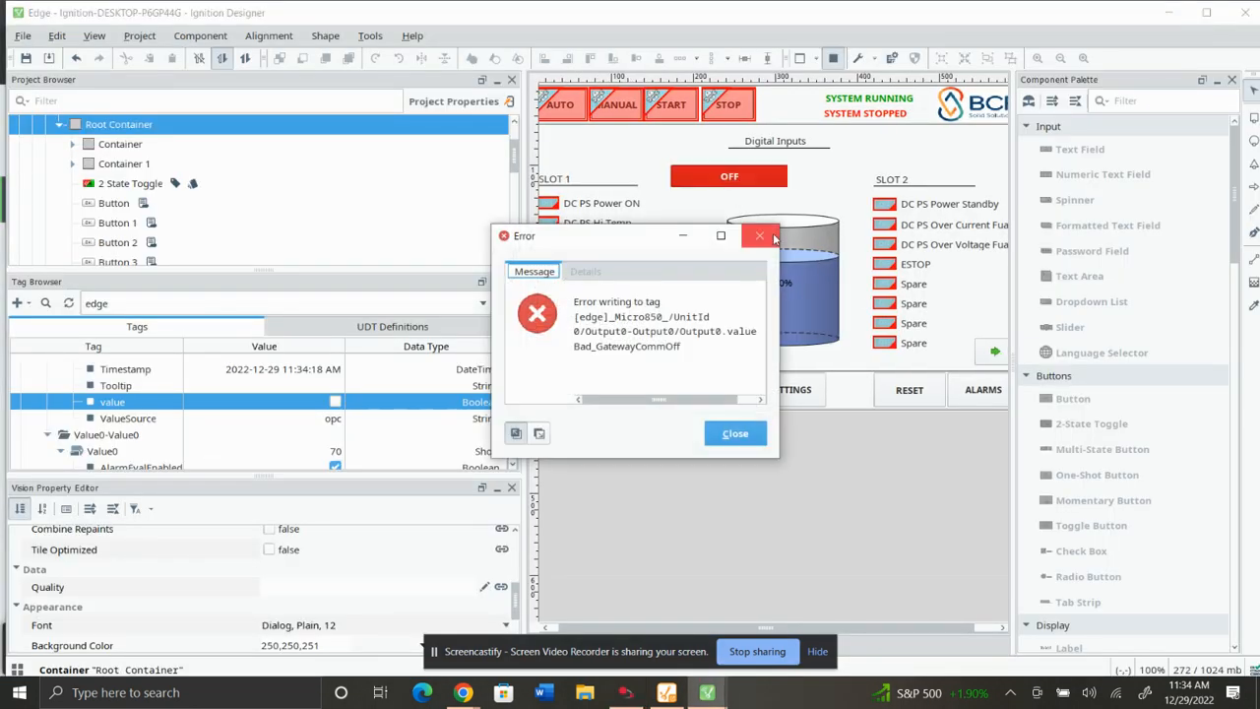
{"action": "left_click", "coordinate": [760, 237]}
Leave preview mode and delete the 2 State Toggle button from the window.
{"action": "left_click", "coordinate": [834, 61]}
{"action": "left_click", "coordinate": [715, 185]}
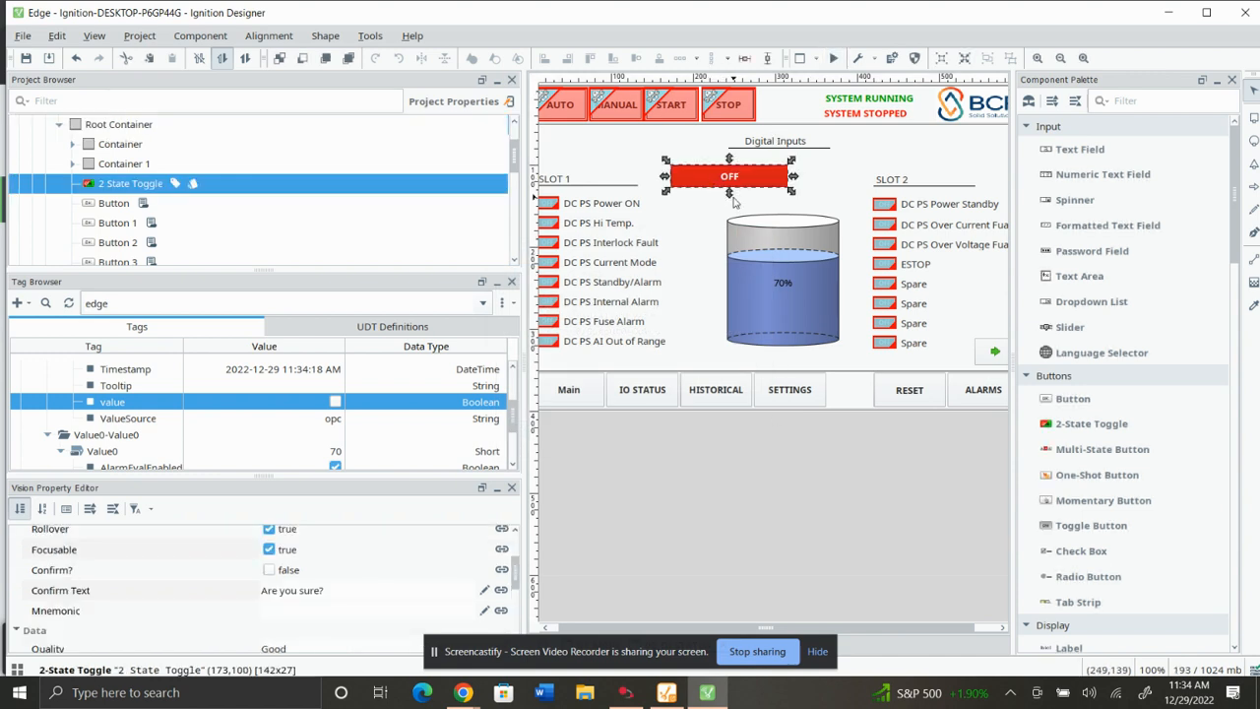
{"action": "key", "text": "Delete"}
{"action": "left_click", "coordinate": [606, 379]}
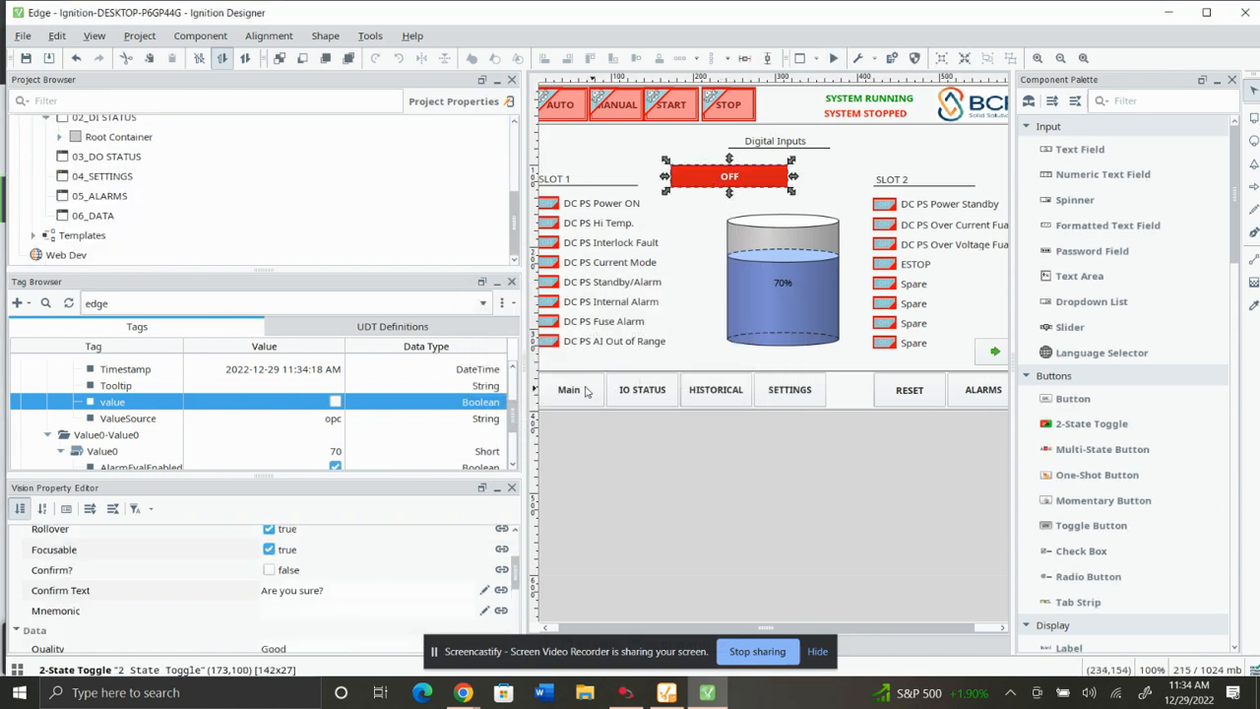
Drop the Output0 value tag onto the window as a 1-Shot Button control.
{"action": "scroll", "coordinate": [133, 434], "scroll_direction": "down", "scroll_amount": 1}
{"action": "scroll", "coordinate": [131, 437], "scroll_direction": "up", "scroll_amount": 1}
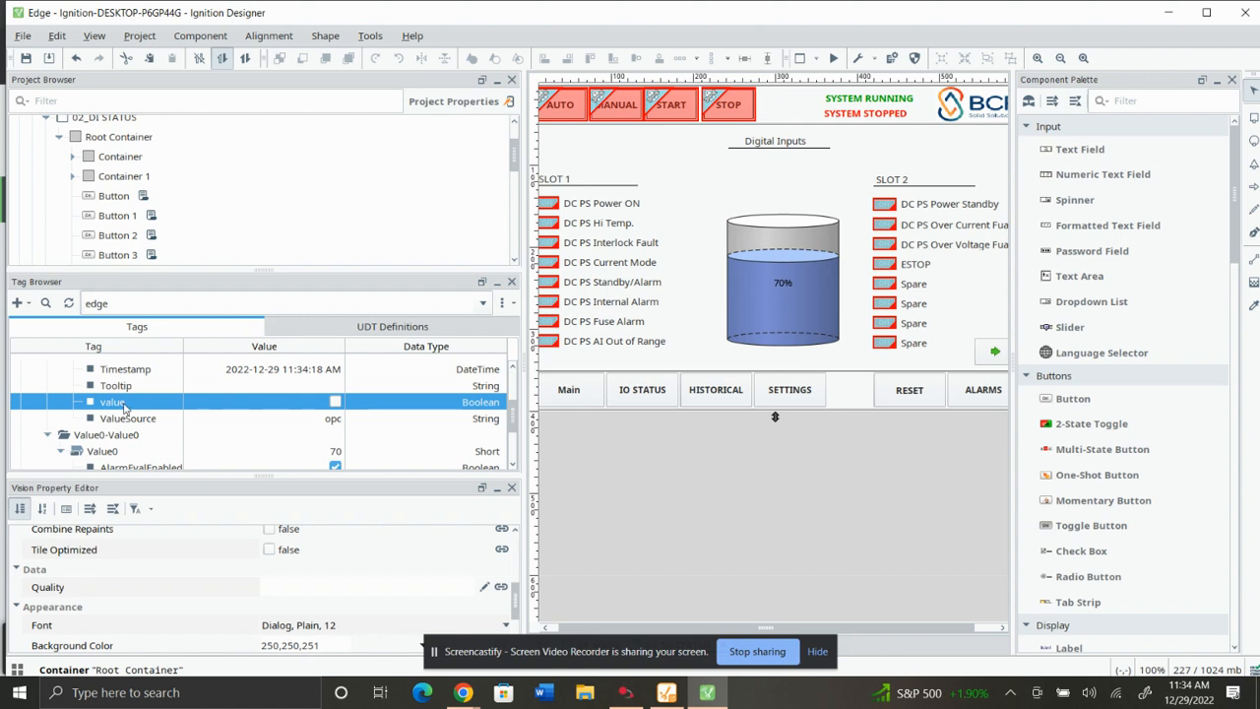
{"action": "left_click_drag", "start_coordinate": [128, 404], "coordinate": [702, 184]}
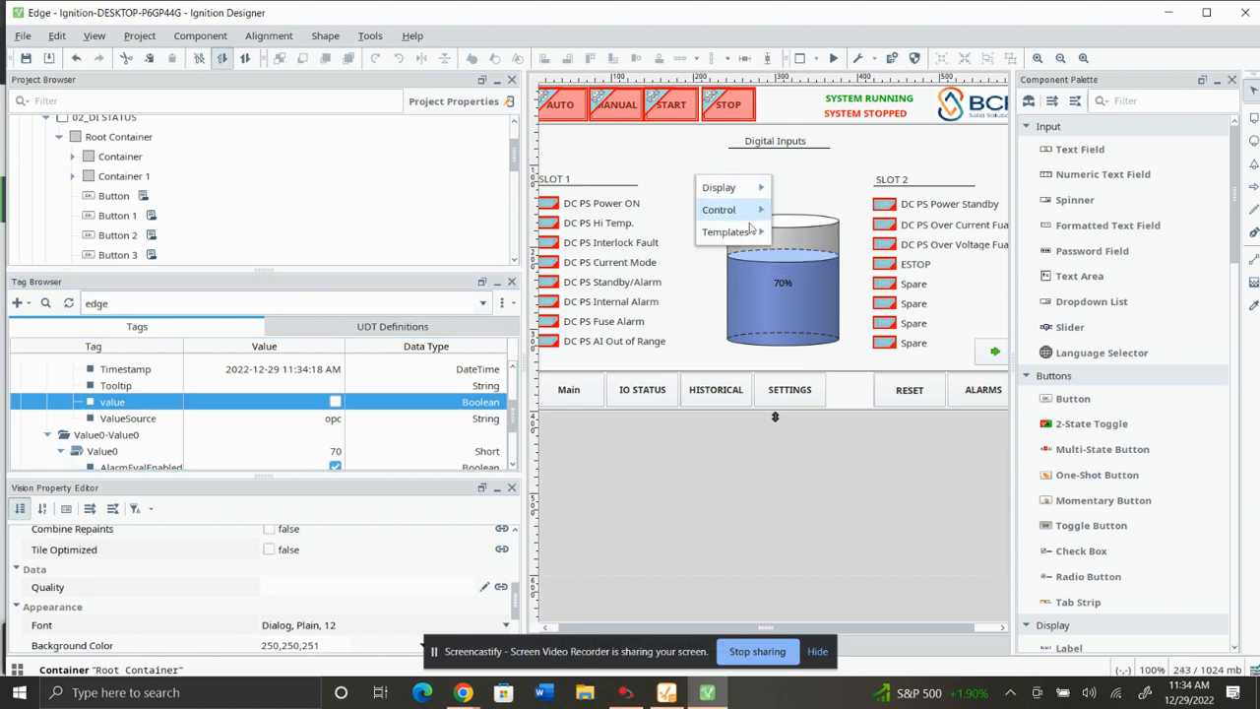
{"action": "mouse_move", "coordinate": [753, 216]}
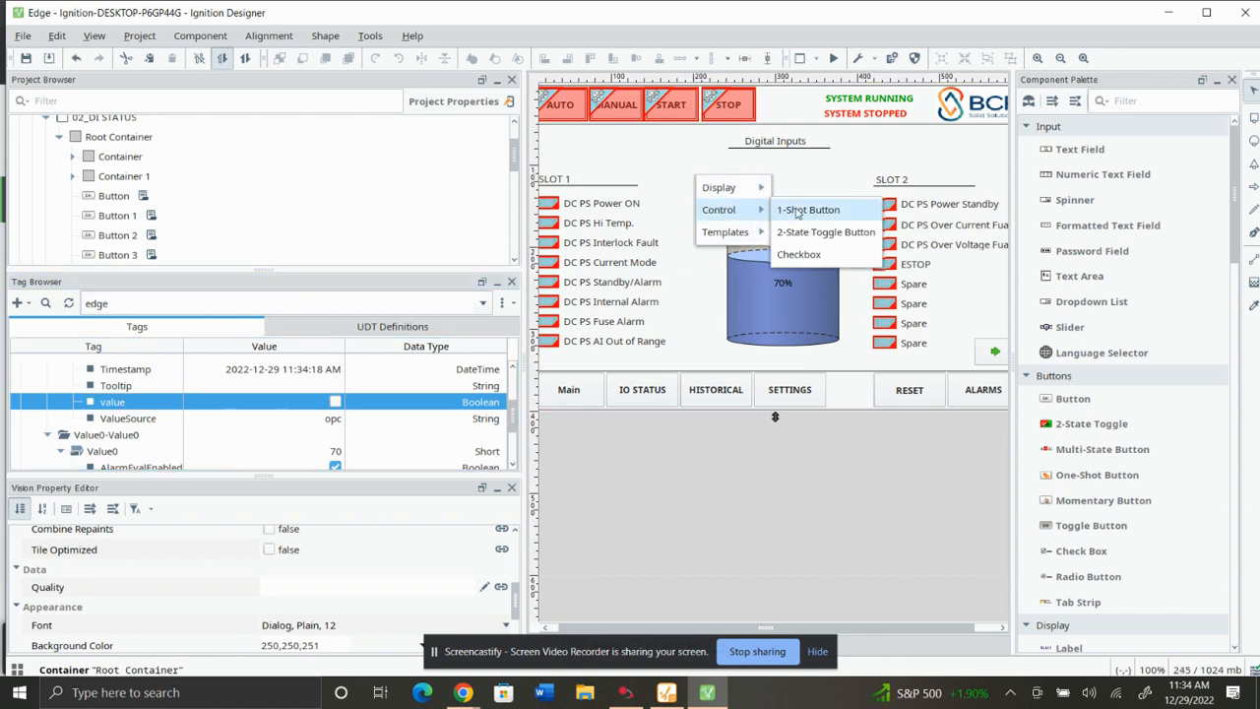
{"action": "left_click", "coordinate": [795, 209]}
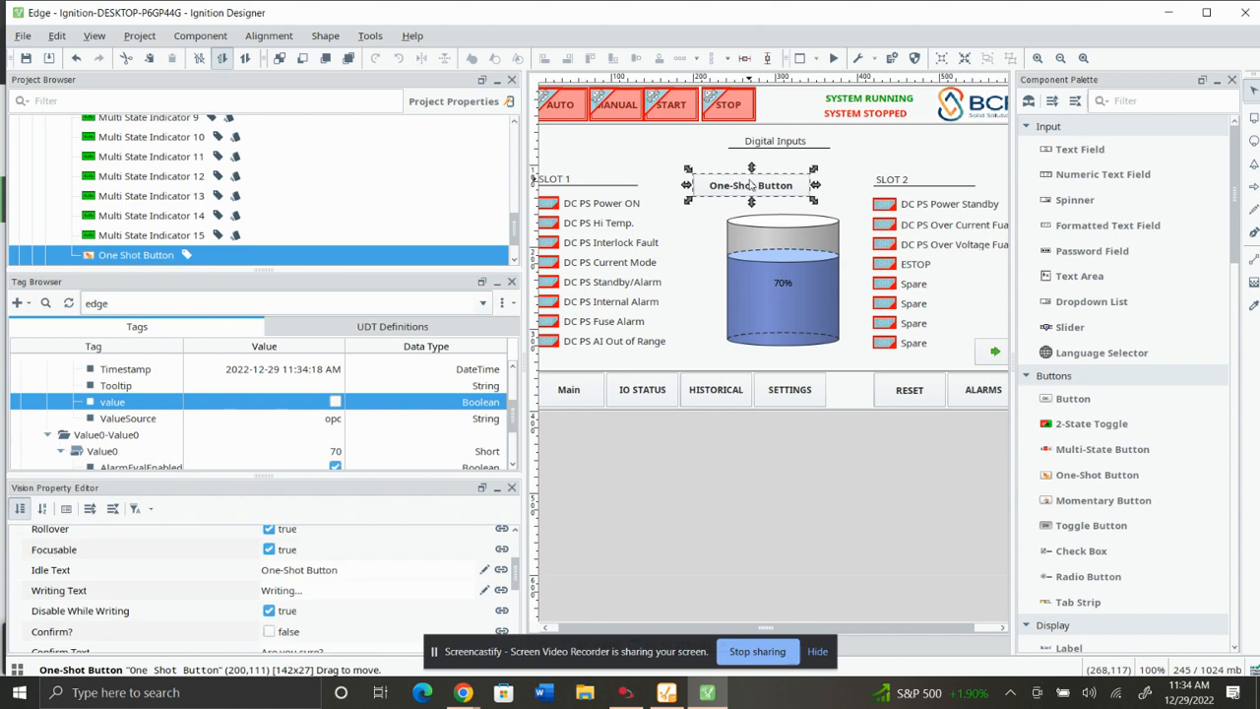
Try the One-Shot Button twice in preview mode, closing the error dialog each time.
{"action": "left_click", "coordinate": [833, 58]}
{"action": "left_click", "coordinate": [756, 184]}
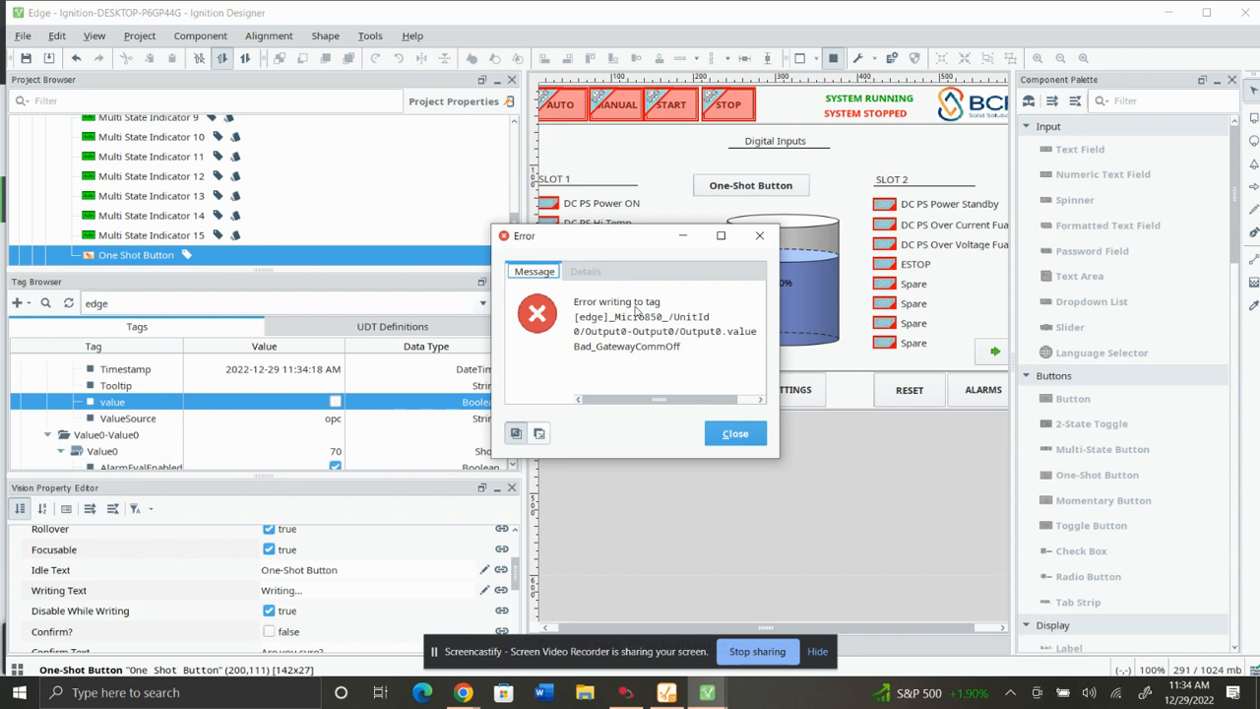
{"action": "left_click", "coordinate": [735, 438]}
{"action": "left_click", "coordinate": [750, 185]}
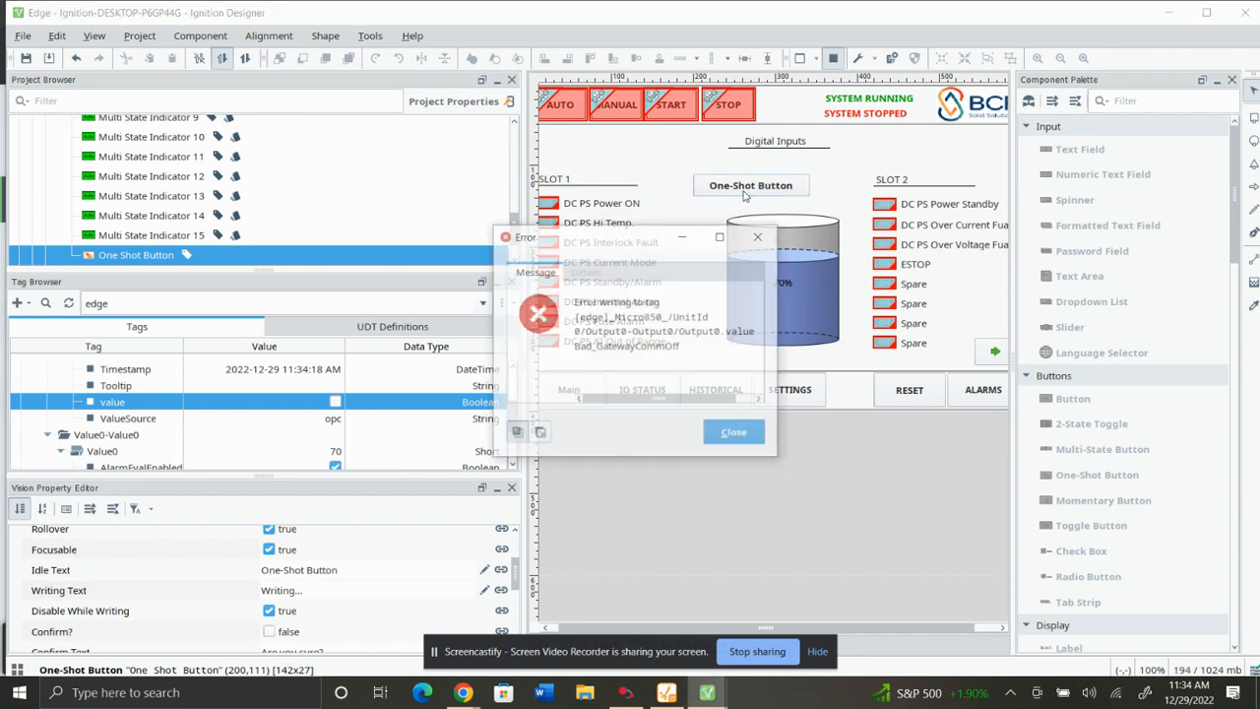
{"action": "left_click", "coordinate": [773, 235]}
Leave preview mode and delete the One-Shot Button, confirming the deletion.
{"action": "left_click", "coordinate": [832, 58]}
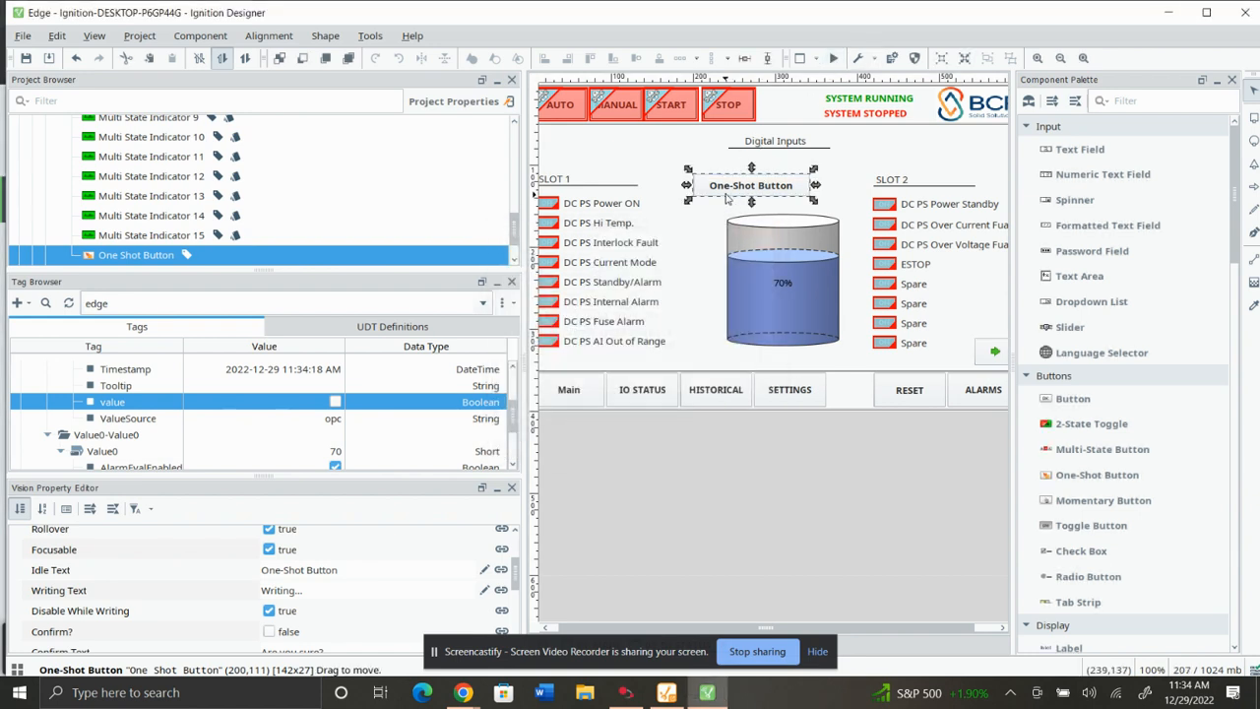
{"action": "key", "text": "Delete"}
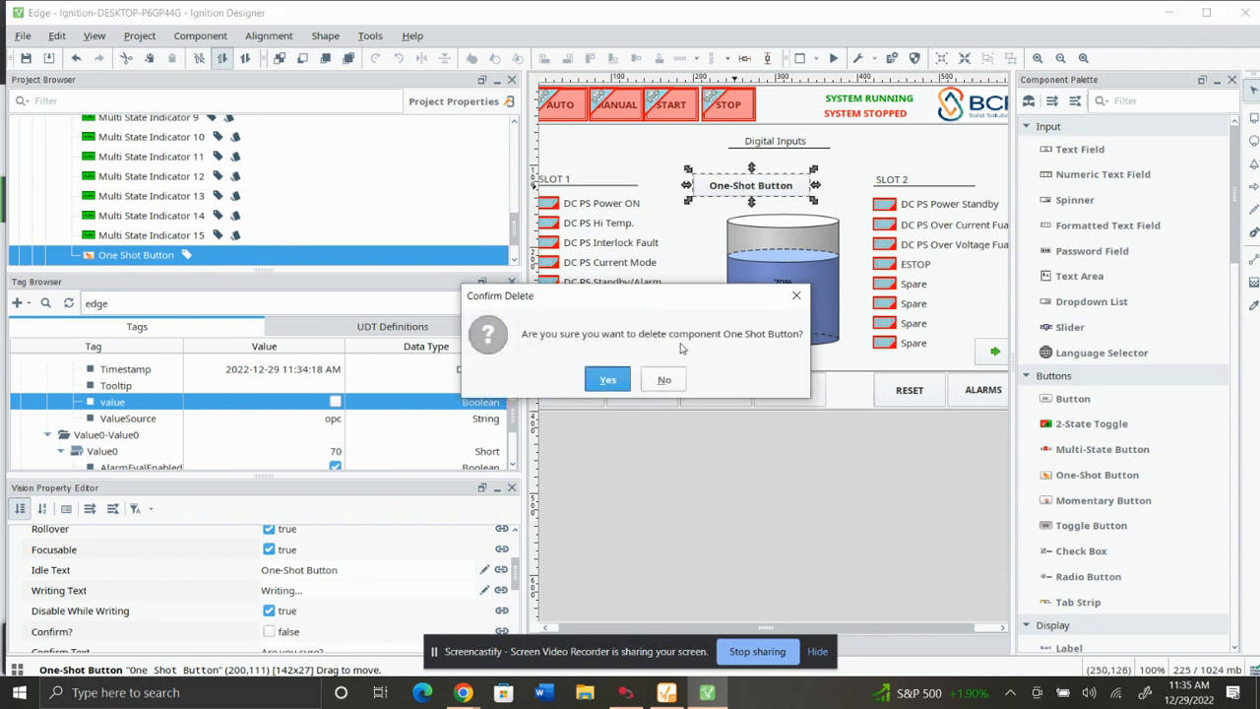
{"action": "left_click", "coordinate": [606, 379]}
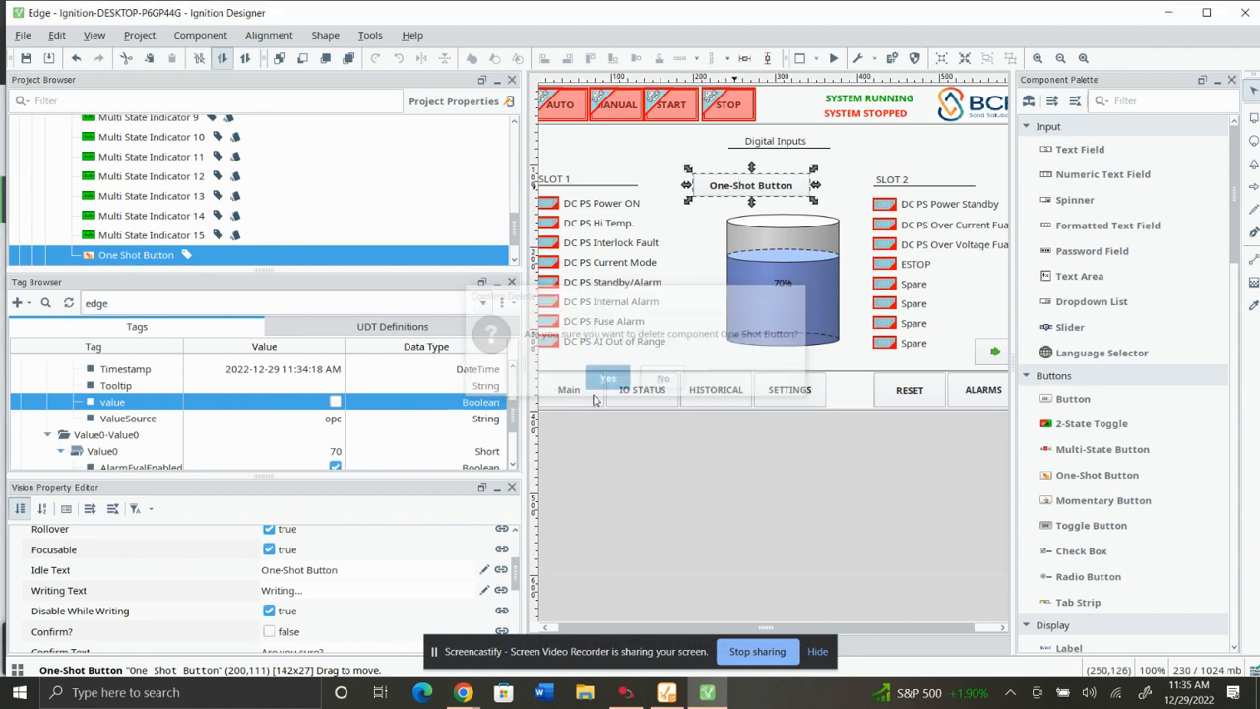
Toggle the Output0 tag's value checkbox in the Tag Browser and write it once.
{"action": "left_click", "coordinate": [335, 404]}
{"action": "left_click", "coordinate": [476, 372]}
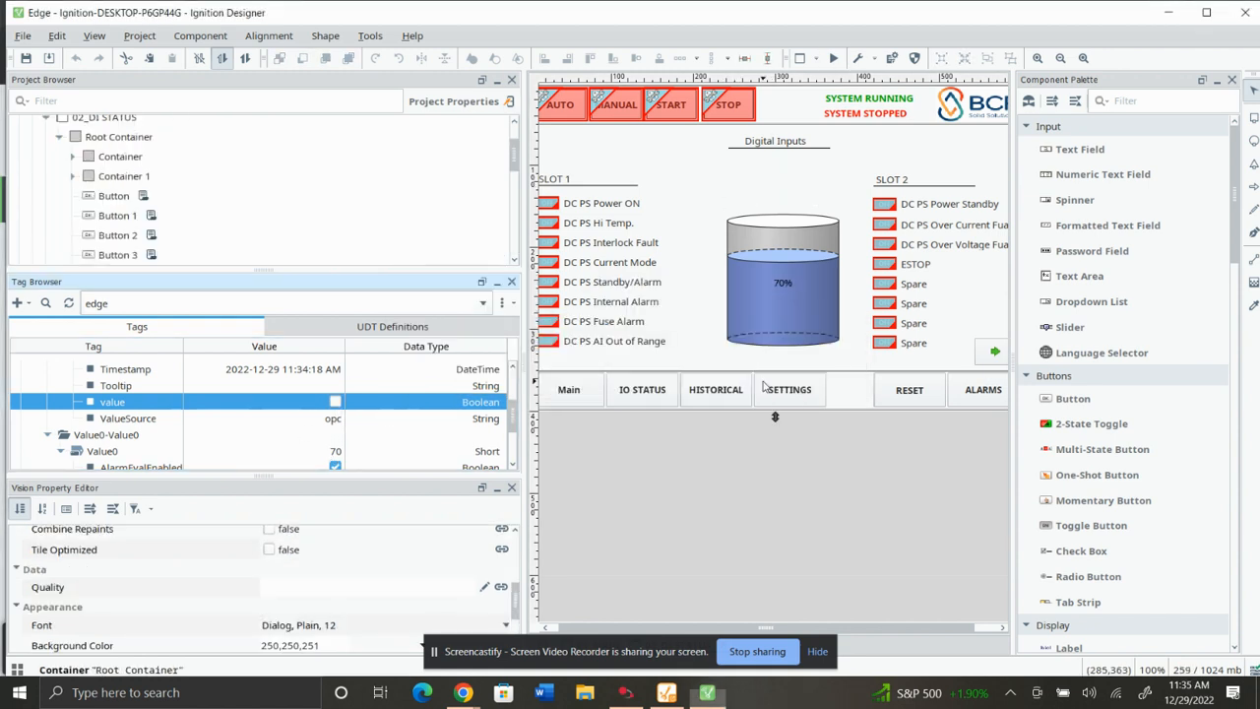
{"action": "left_click", "coordinate": [334, 402]}
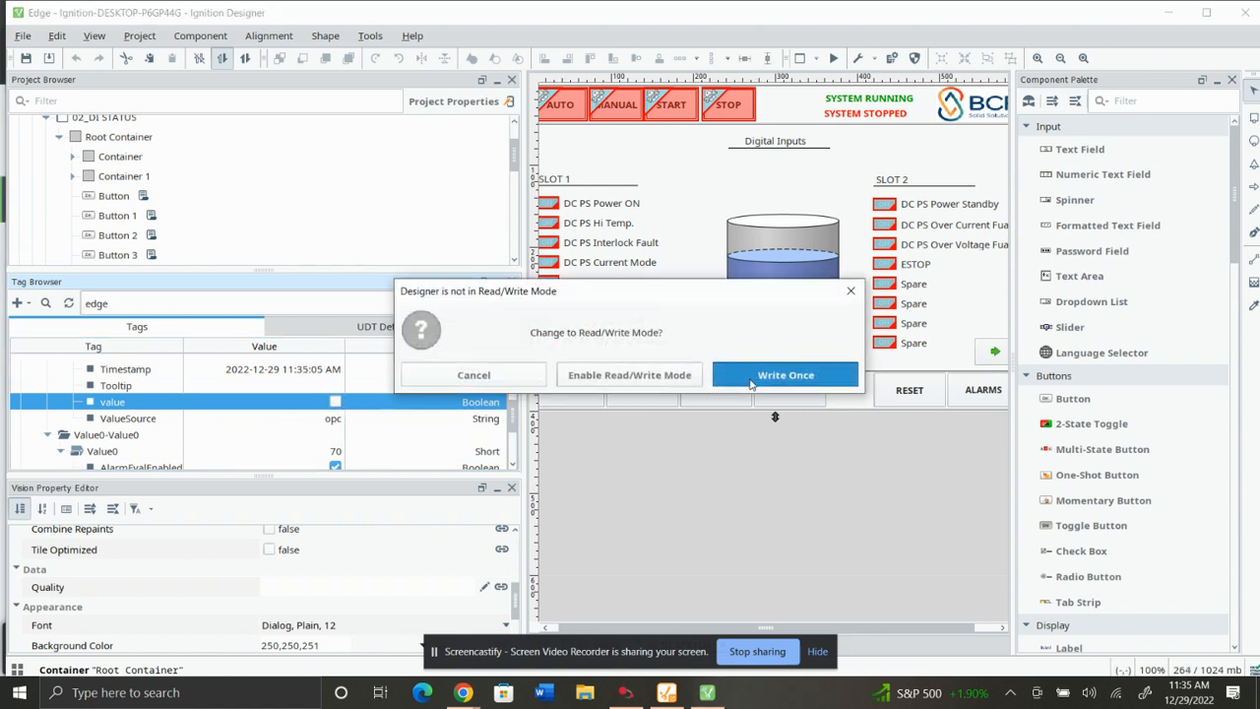
{"action": "left_click", "coordinate": [785, 375]}
Switch to Connected Components Workbench and set the Value variable's logical value to 100.
{"action": "scroll", "coordinate": [220, 412], "scroll_direction": "down", "scroll_amount": 2}
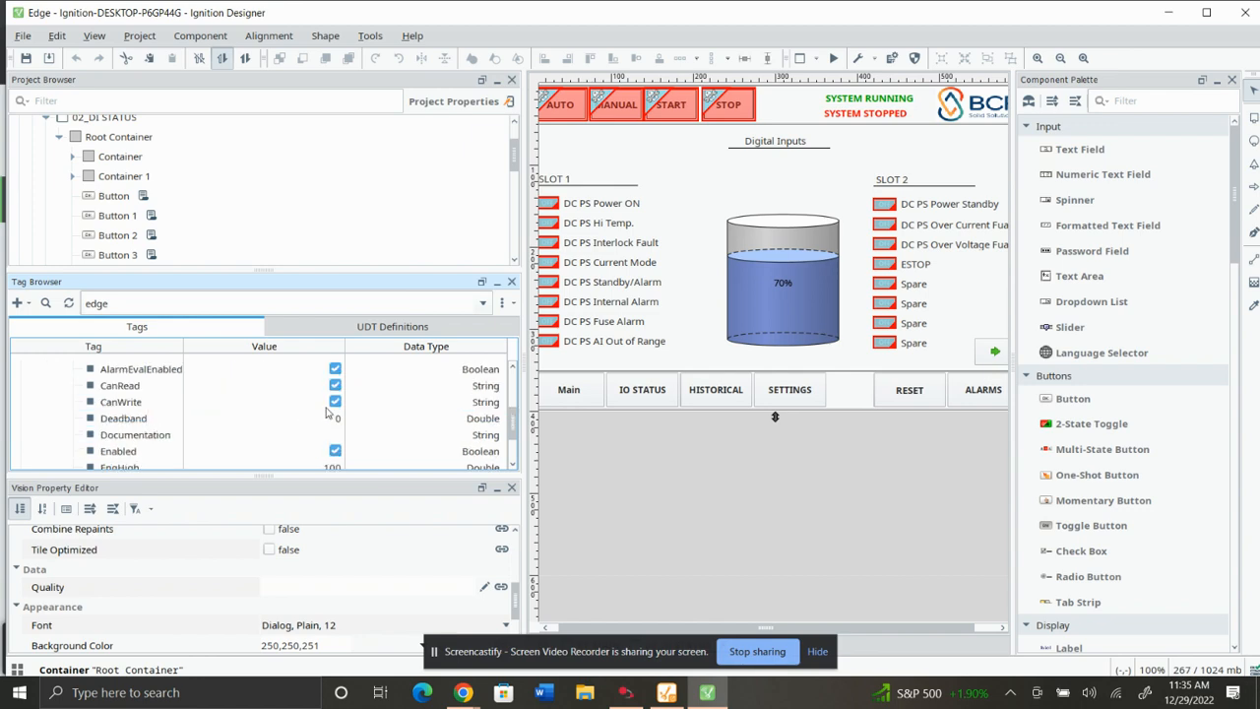
{"action": "scroll", "coordinate": [326, 412], "scroll_direction": "down", "scroll_amount": 1}
{"action": "left_click", "coordinate": [625, 692]}
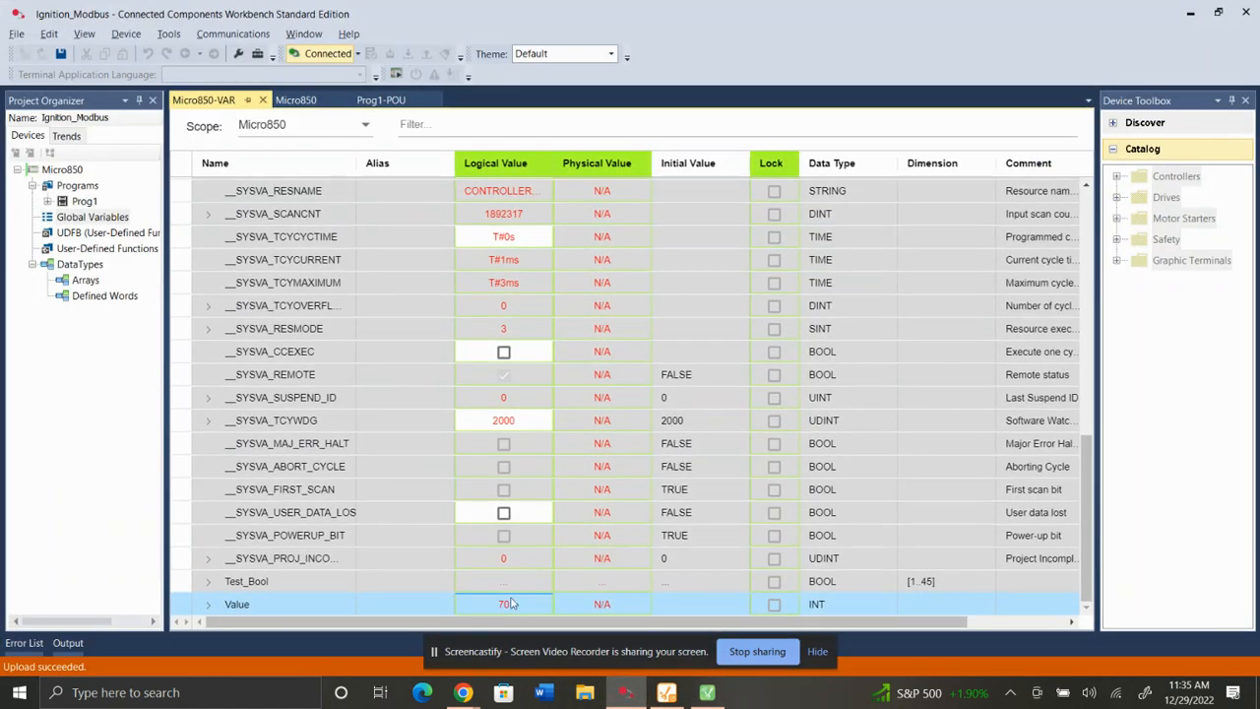
{"action": "left_click", "coordinate": [472, 604]}
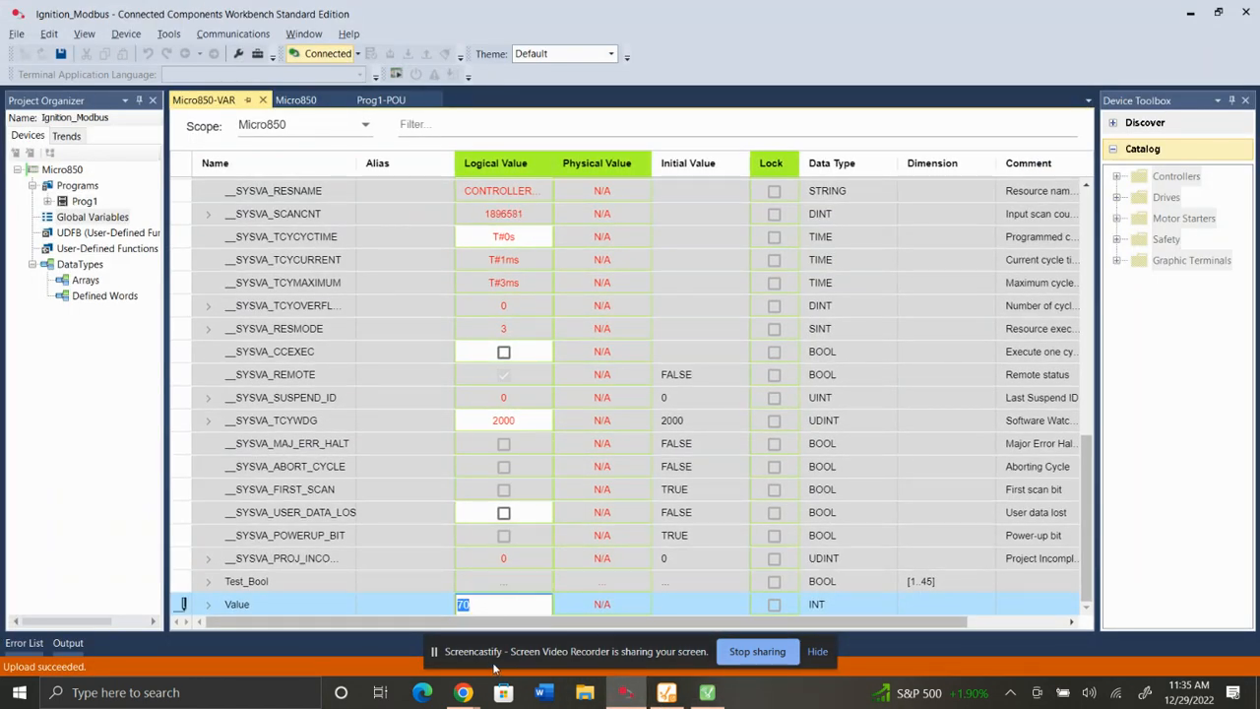
{"action": "key", "text": "BackSpace"}
{"action": "type", "text": "100"}
{"action": "key", "text": "Return"}
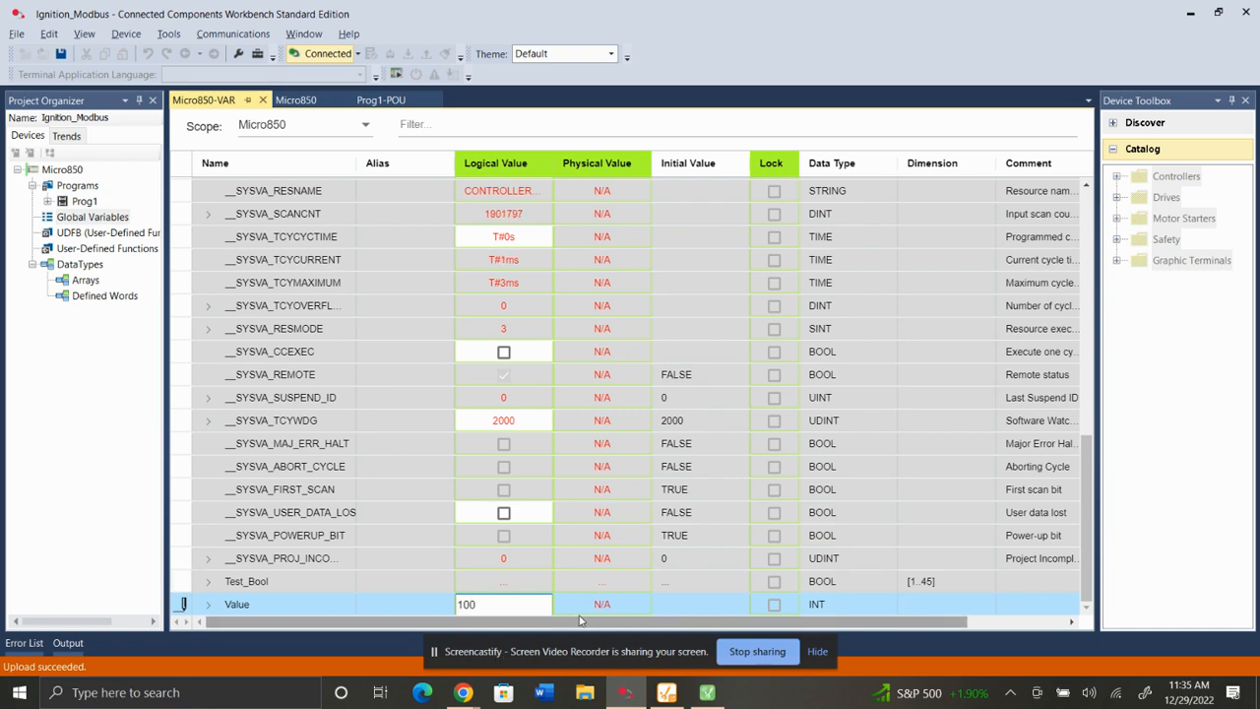
Return to the Designer and check the tank level display on the window.
{"action": "left_click", "coordinate": [1190, 14]}
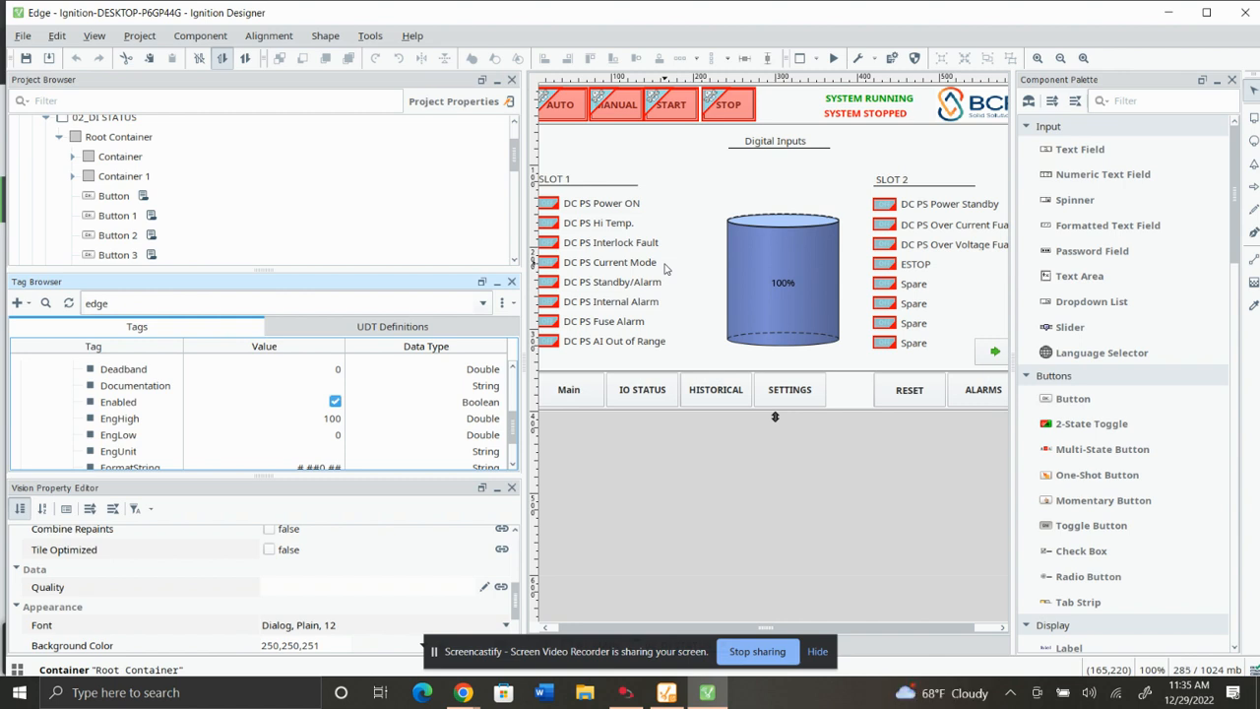
{"action": "scroll", "coordinate": [664, 329], "scroll_direction": "right", "scroll_amount": 2}
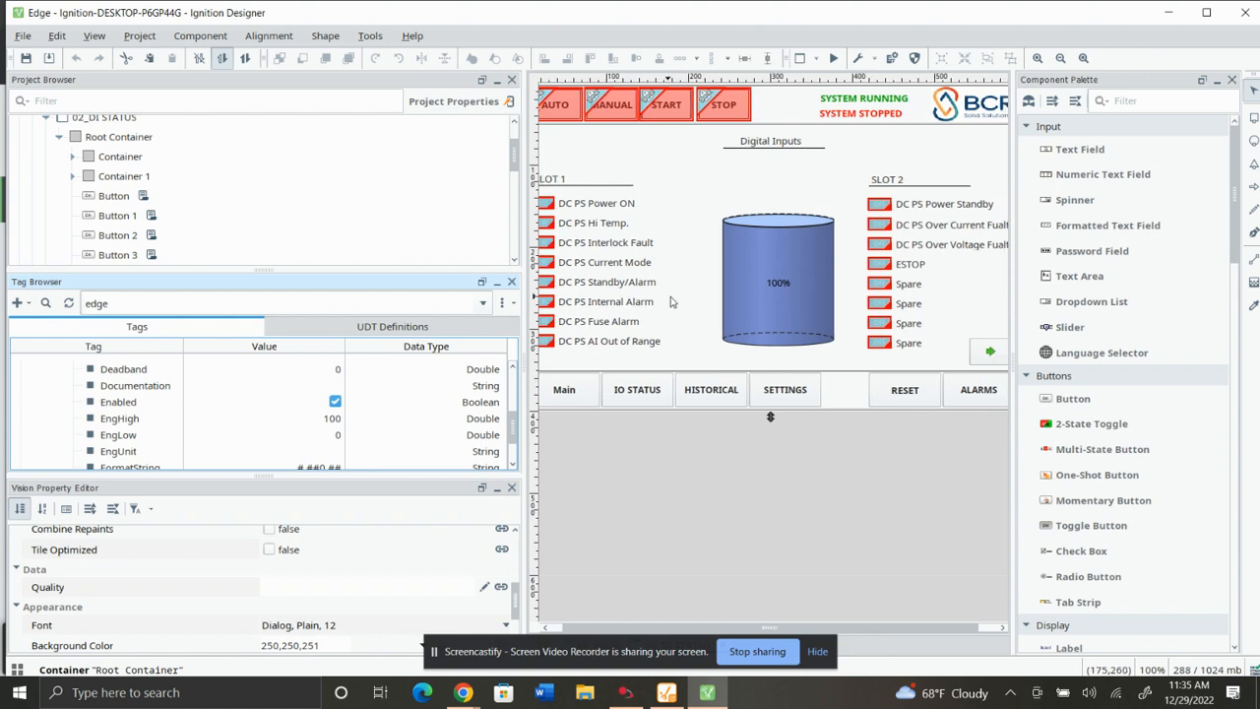
{"action": "scroll", "coordinate": [686, 293], "scroll_direction": "left", "scroll_amount": 3}
{"action": "scroll", "coordinate": [686, 286], "scroll_direction": "left", "scroll_amount": 2}
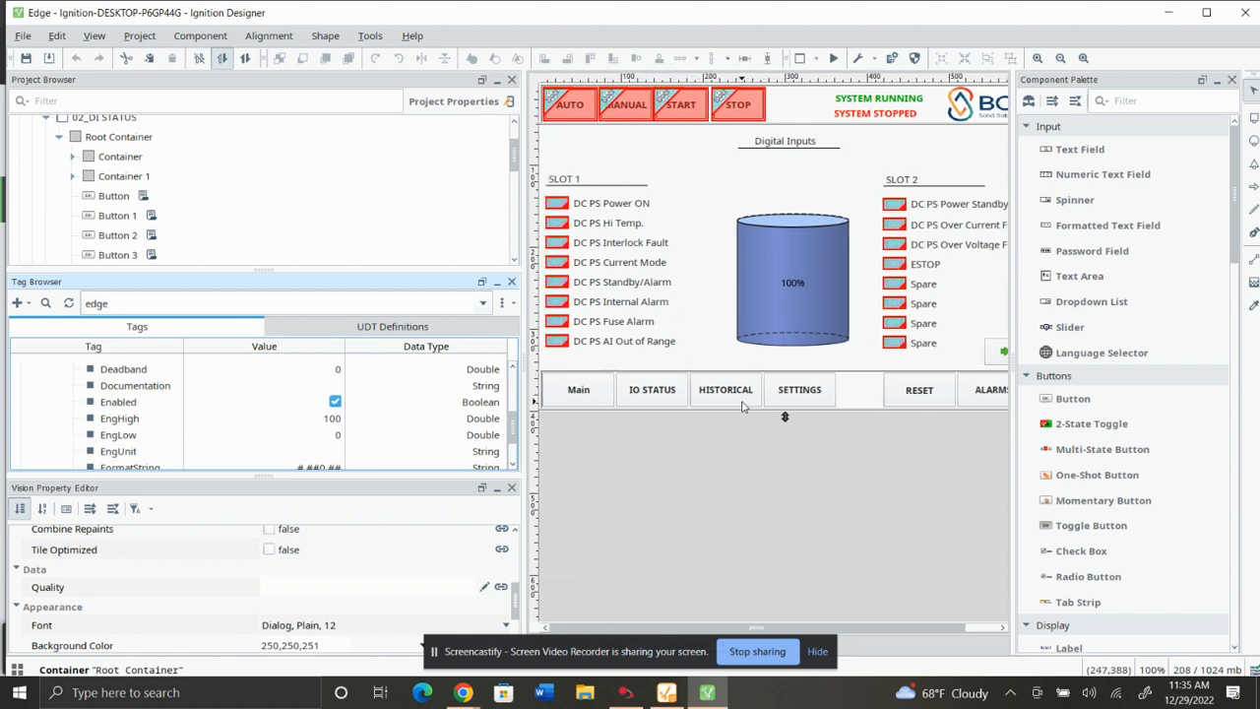